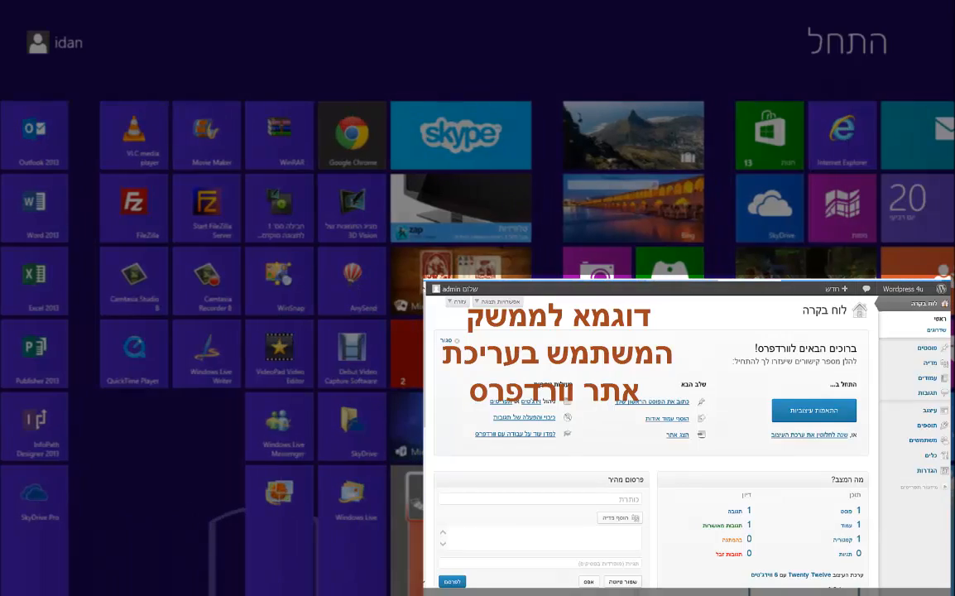
Step: Launch Internet Explorer and load 000webhost.com in a new tab by entering 000
{"action": "scroll", "coordinate": [650, 139], "scroll_direction": "left", "scroll_amount": 2}
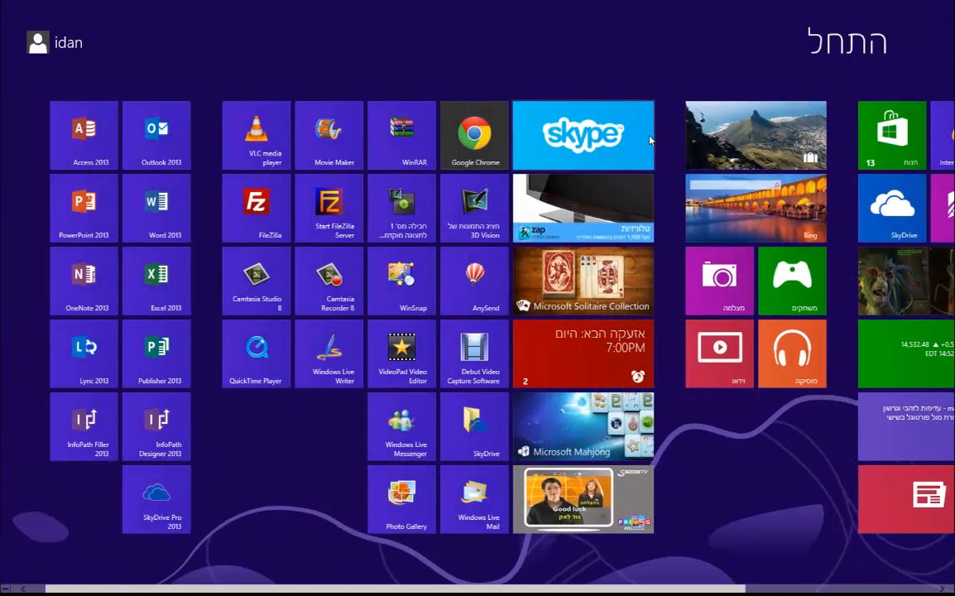
{"action": "scroll", "coordinate": [650, 140], "scroll_direction": "right", "scroll_amount": 3}
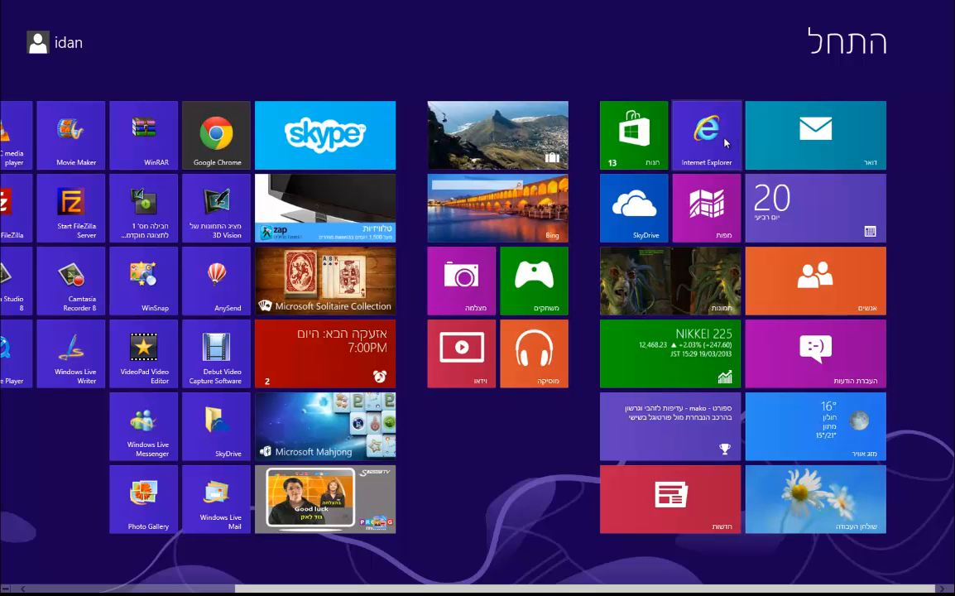
{"action": "left_click", "coordinate": [706, 133]}
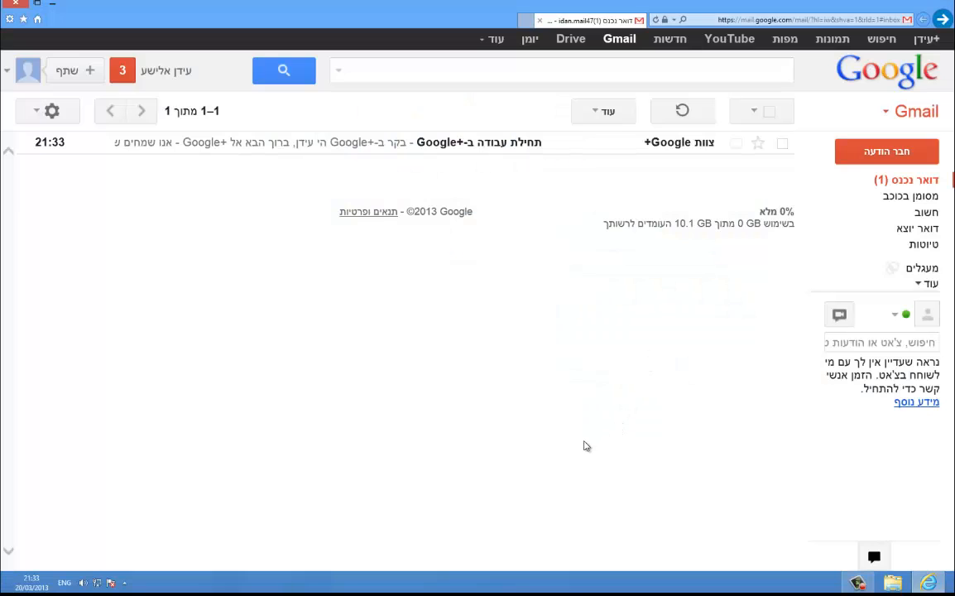
{"action": "left_click", "coordinate": [525, 19]}
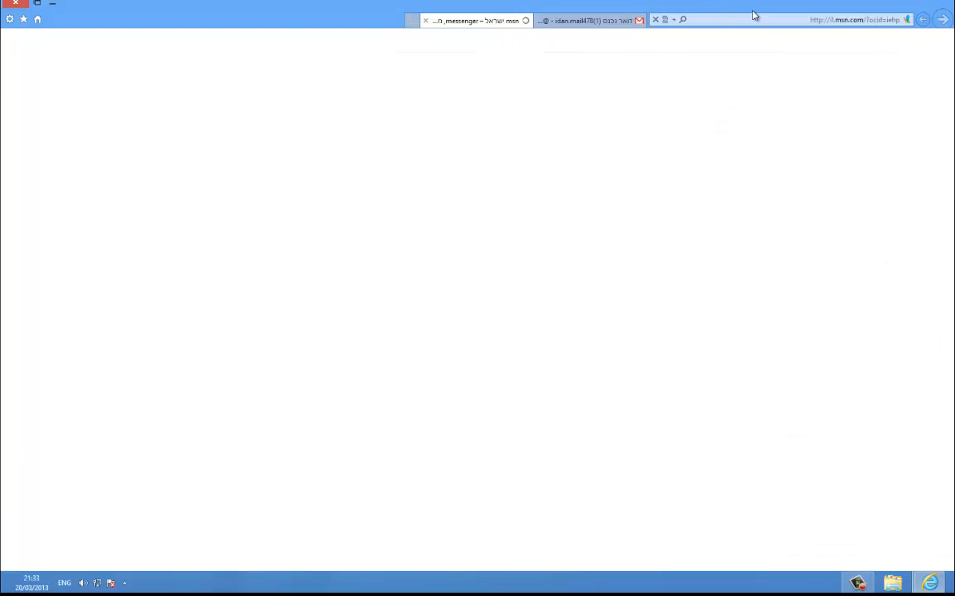
{"action": "left_click", "coordinate": [756, 16]}
{"action": "type", "text": "000webhost.com/"}
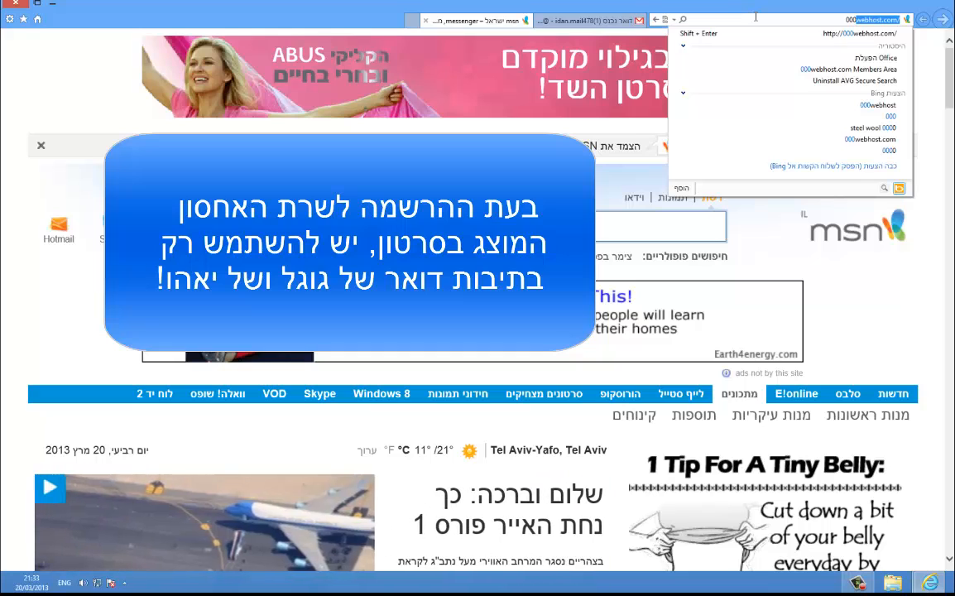
{"action": "key", "text": "Return"}
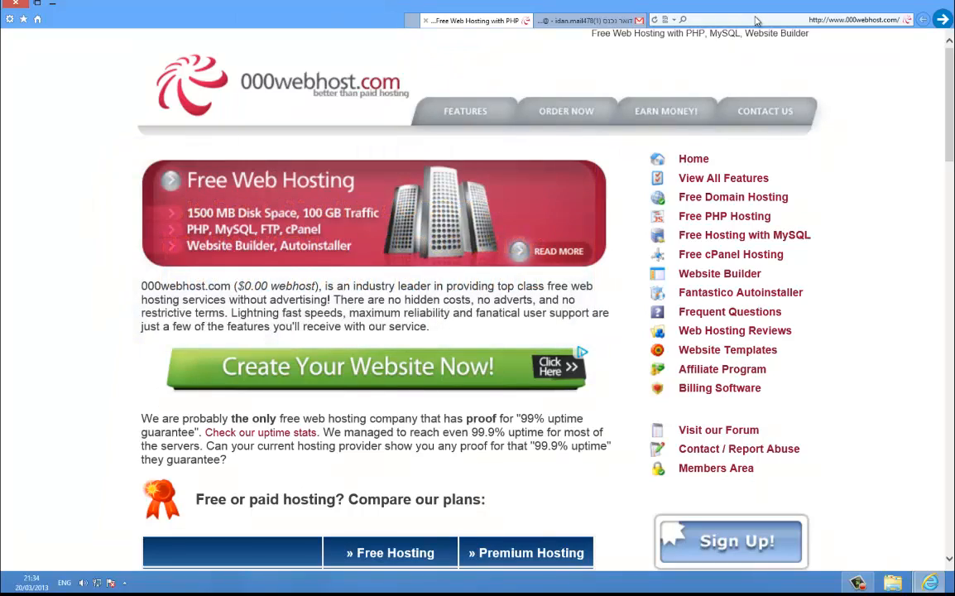
Step: Review the Free vs Premium hosting comparison, highlighting the 1500 MB disk space value
{"action": "scroll", "coordinate": [750, 356], "scroll_direction": "down", "scroll_amount": 8}
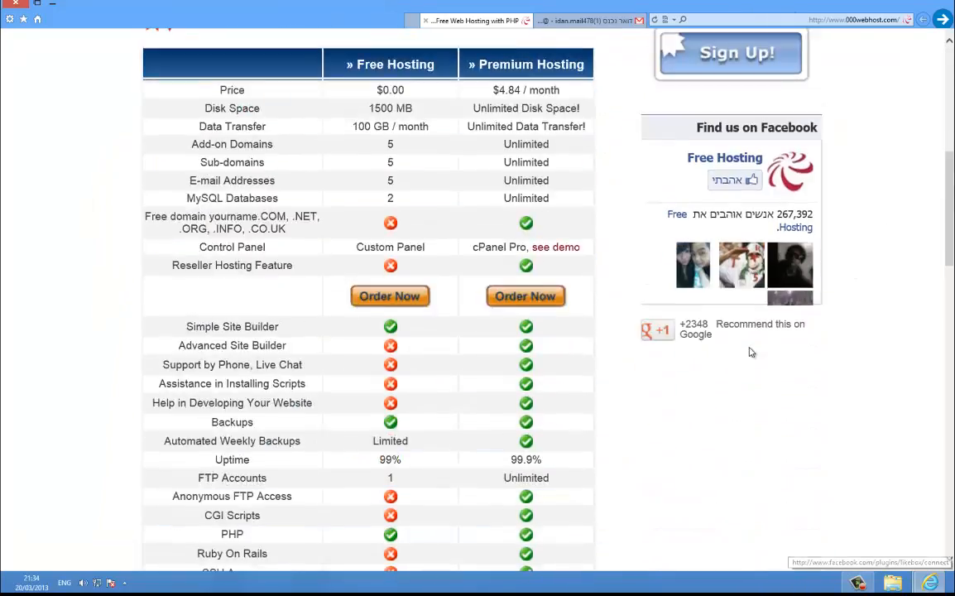
{"action": "scroll", "coordinate": [714, 345], "scroll_direction": "up", "scroll_amount": 10}
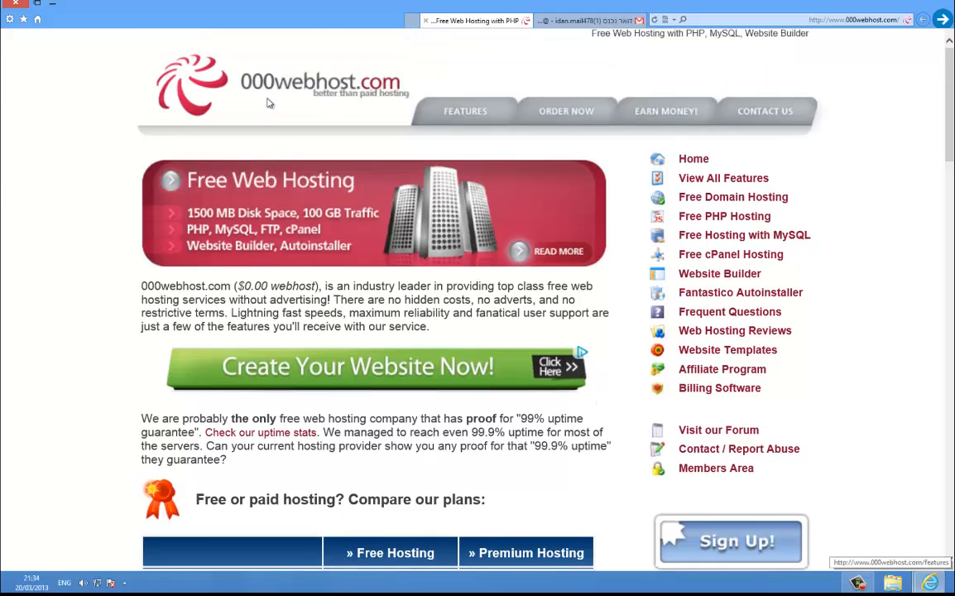
{"action": "scroll", "coordinate": [404, 325], "scroll_direction": "down", "scroll_amount": 6}
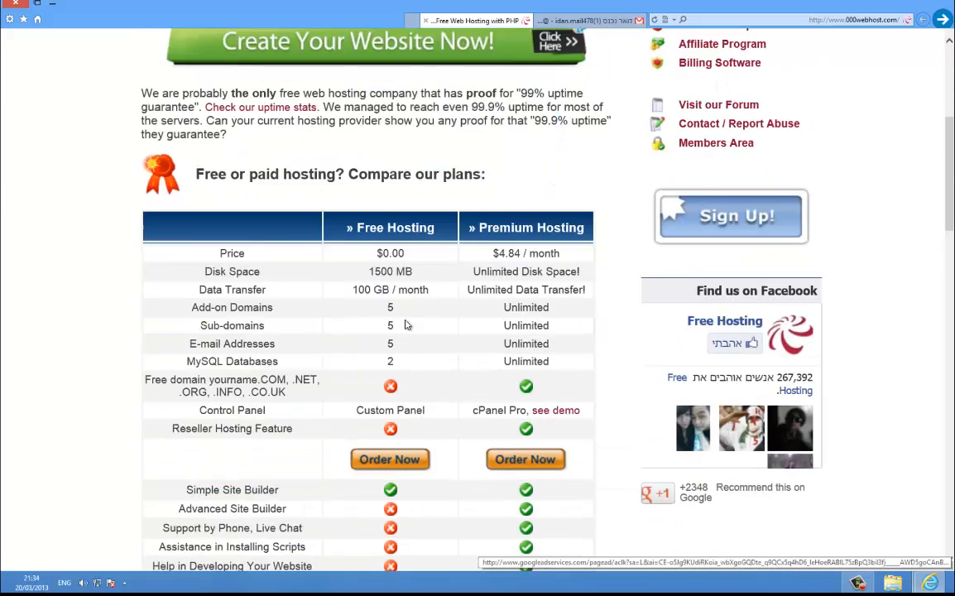
{"action": "scroll", "coordinate": [405, 328], "scroll_direction": "down", "scroll_amount": 6}
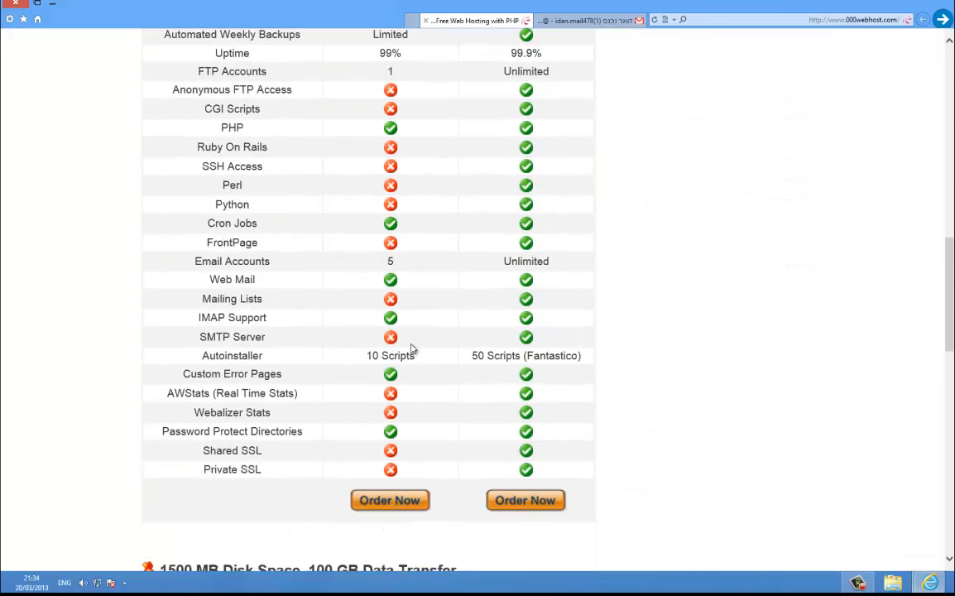
{"action": "scroll", "coordinate": [422, 355], "scroll_direction": "up", "scroll_amount": 9}
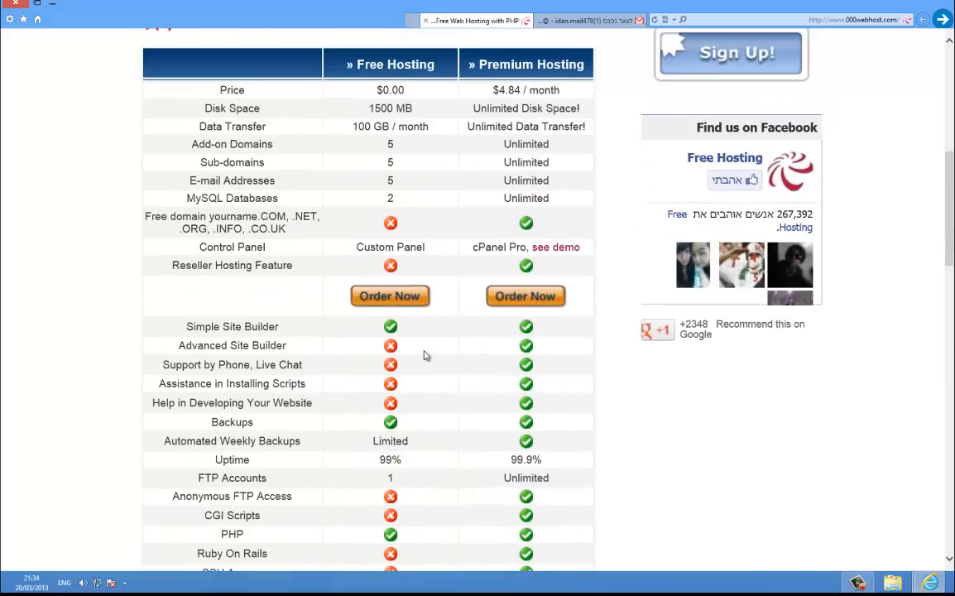
{"action": "scroll", "coordinate": [385, 223], "scroll_direction": "down", "scroll_amount": 8}
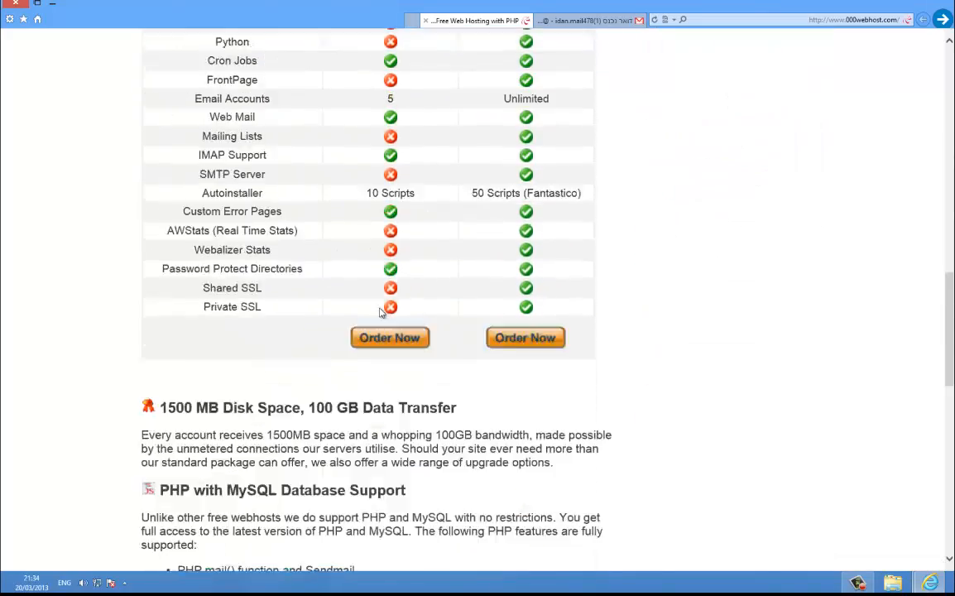
{"action": "scroll", "coordinate": [388, 236], "scroll_direction": "up", "scroll_amount": 8}
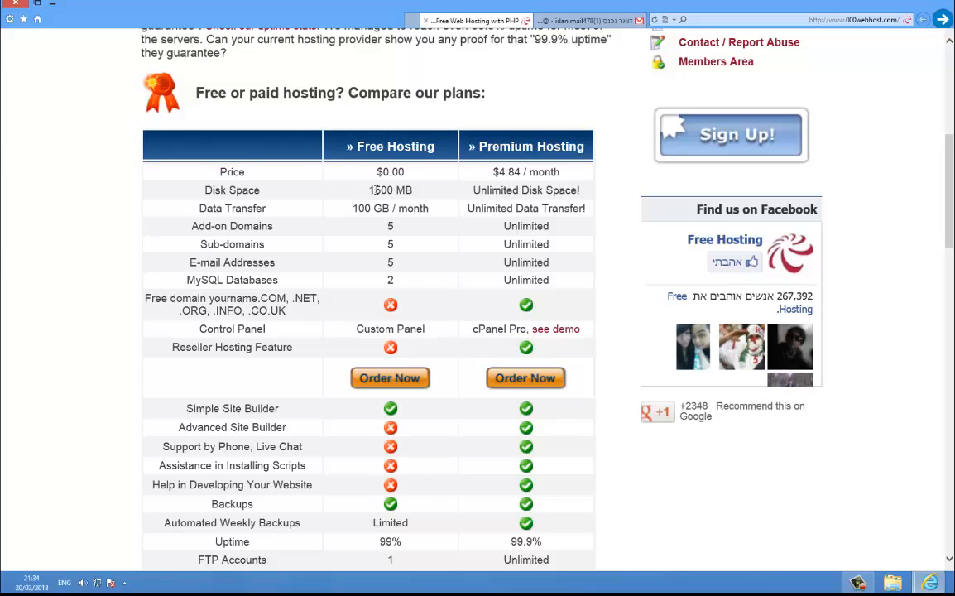
{"action": "double_click", "coordinate": [376, 189]}
{"action": "left_click_drag", "start_coordinate": [377, 190], "coordinate": [405, 209]}
{"action": "scroll", "coordinate": [516, 248], "scroll_direction": "down", "scroll_amount": 12}
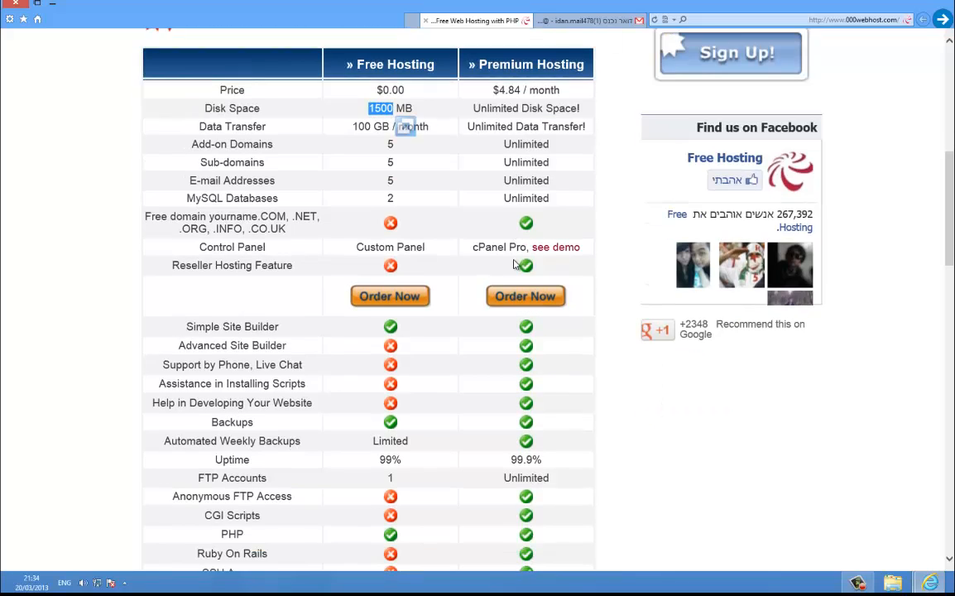
{"action": "scroll", "coordinate": [517, 271], "scroll_direction": "up", "scroll_amount": 4}
{"action": "scroll", "coordinate": [516, 271], "scroll_direction": "up", "scroll_amount": 5}
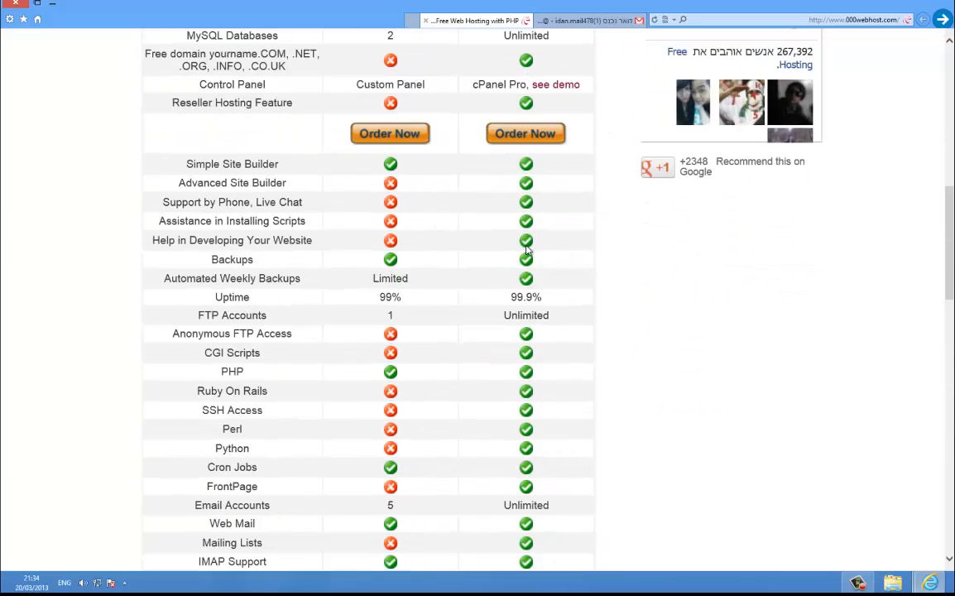
{"action": "scroll", "coordinate": [558, 309], "scroll_direction": "up", "scroll_amount": 3}
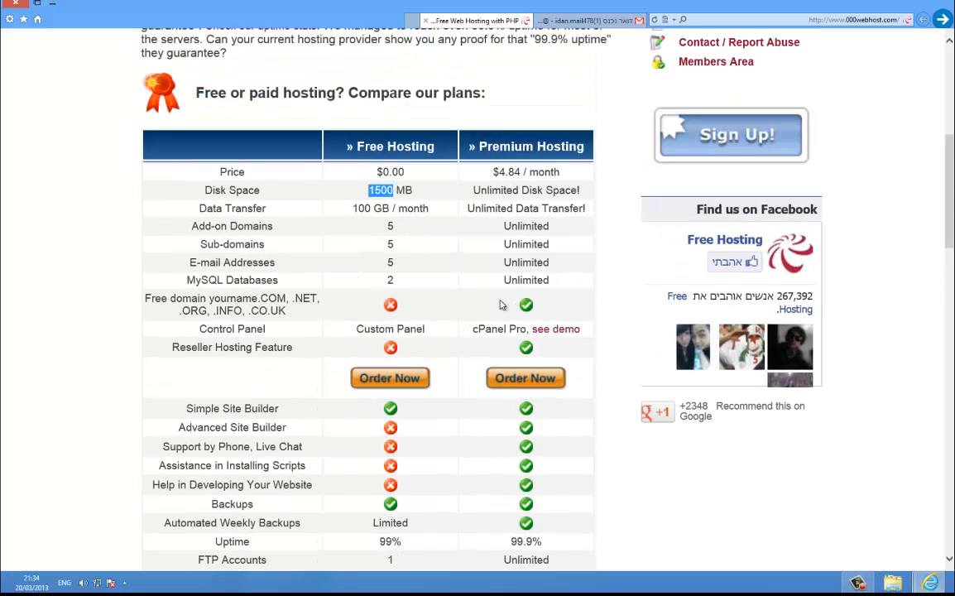
{"action": "left_click", "coordinate": [347, 178]}
Step: Scroll back through the plan table and choose Sign Up for free hosting
{"action": "scroll", "coordinate": [401, 302], "scroll_direction": "down", "scroll_amount": 3}
{"action": "scroll", "coordinate": [401, 314], "scroll_direction": "down", "scroll_amount": 3}
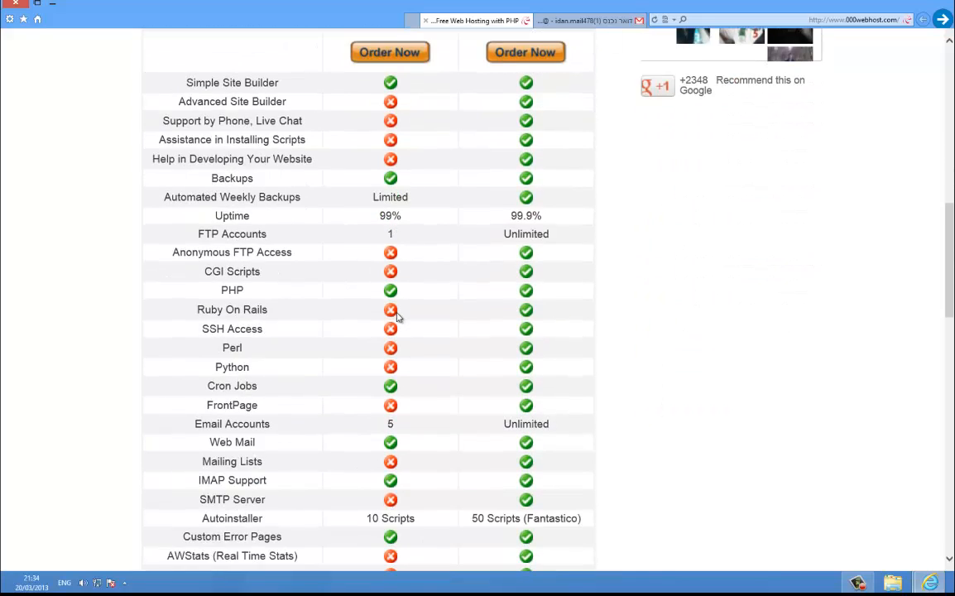
{"action": "scroll", "coordinate": [329, 436], "scroll_direction": "up", "scroll_amount": 1}
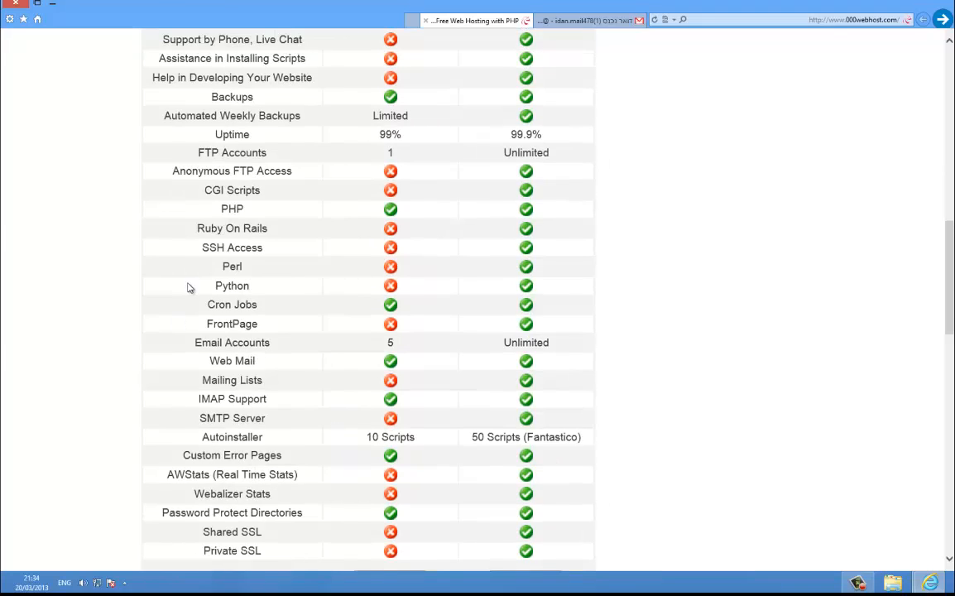
{"action": "scroll", "coordinate": [196, 248], "scroll_direction": "up", "scroll_amount": 3}
{"action": "scroll", "coordinate": [304, 380], "scroll_direction": "down", "scroll_amount": 4}
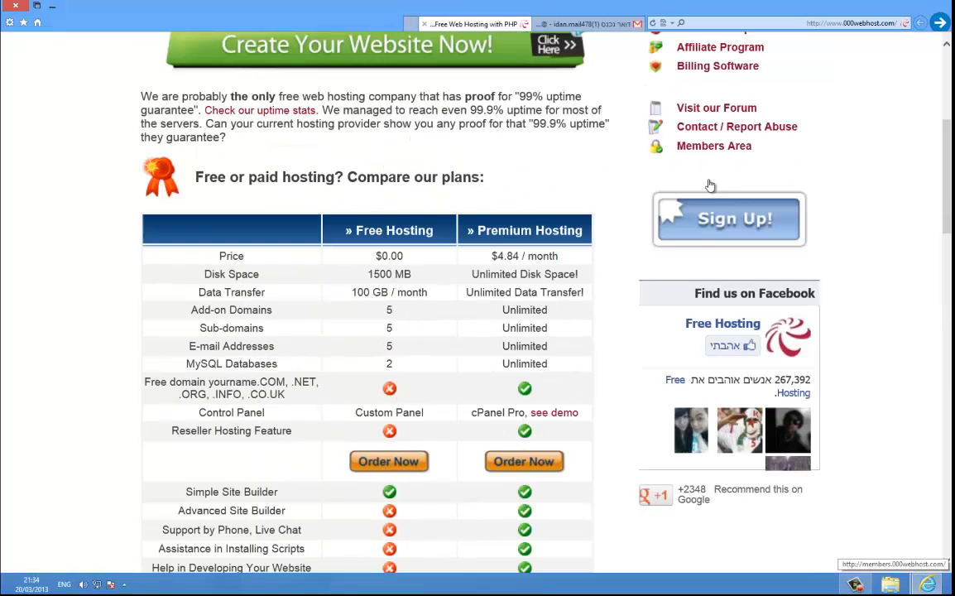
{"action": "left_click", "coordinate": [697, 226]}
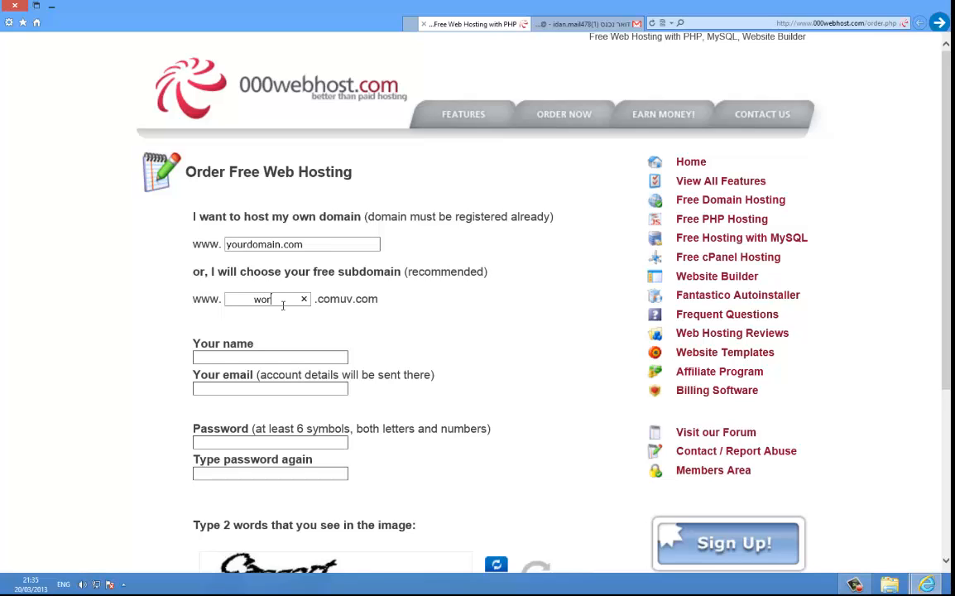
Step: Enter the subdomain wordpress4u, the account e-mail address and the password
{"action": "type", "text": "dpress4u"}
{"action": "scroll", "coordinate": [282, 340], "scroll_direction": "down", "scroll_amount": 2}
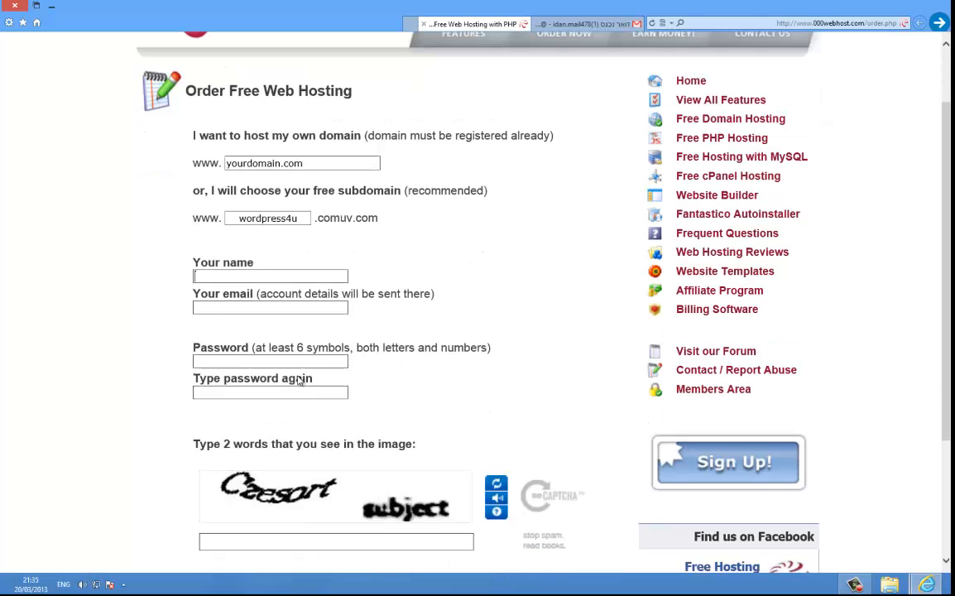
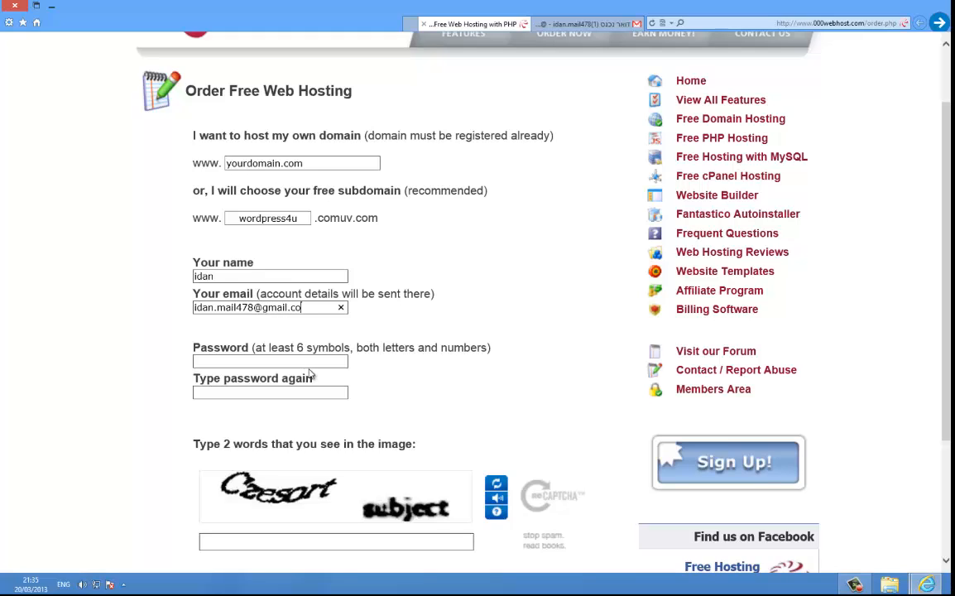
{"action": "key", "text": "Tab"}
{"action": "type", "text": "•••••••••••"}
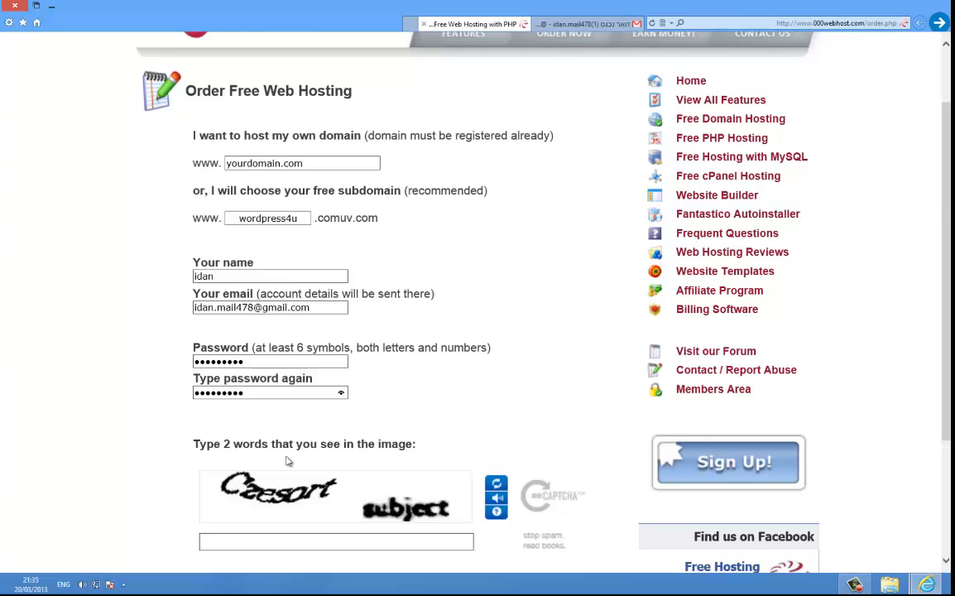
Step: Fill in the captcha, accept the Terms Of Service and submit Create My Account
{"action": "scroll", "coordinate": [285, 458], "scroll_direction": "down", "scroll_amount": 2}
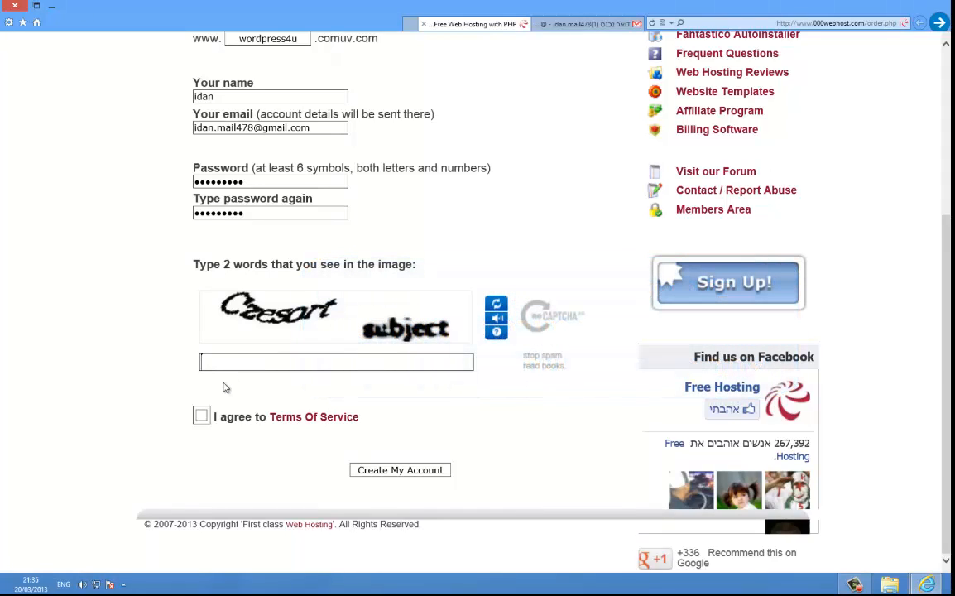
{"action": "type", "text": "Czesort sub"}
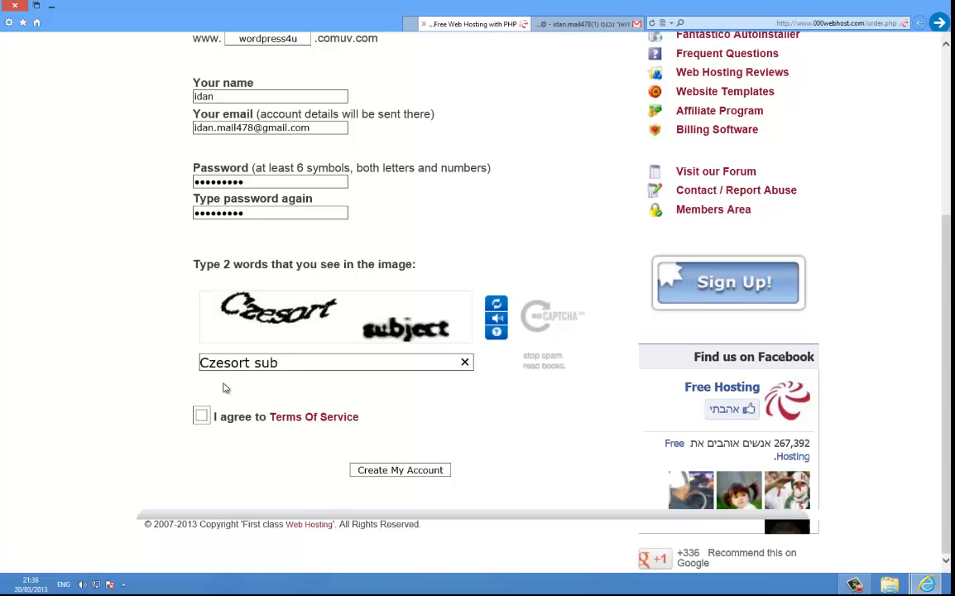
{"action": "type", "text": "ject"}
{"action": "left_click", "coordinate": [200, 417]}
{"action": "scroll", "coordinate": [199, 417], "scroll_direction": "up", "scroll_amount": 3}
{"action": "scroll", "coordinate": [215, 447], "scroll_direction": "down", "scroll_amount": 3}
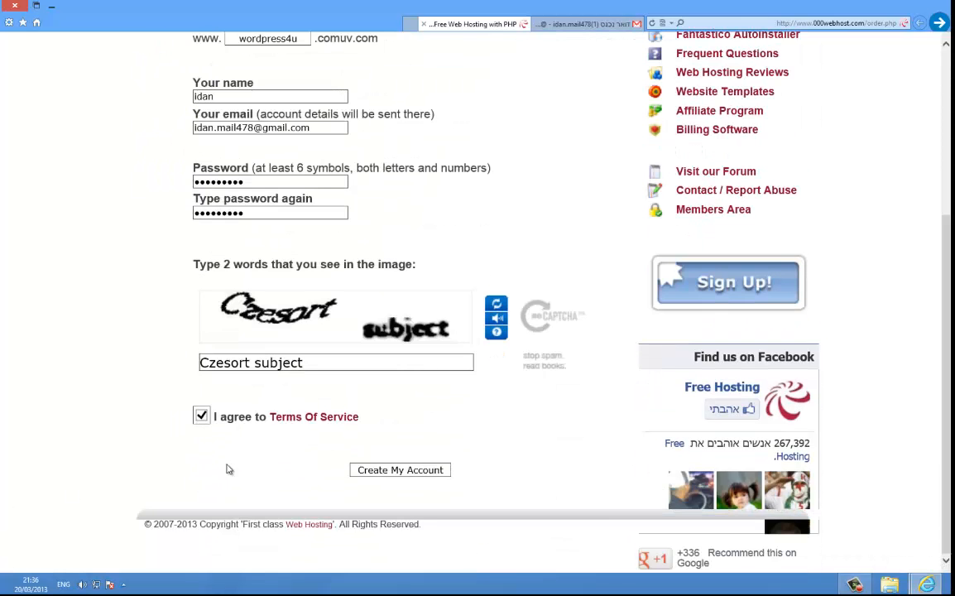
{"action": "left_click", "coordinate": [363, 470]}
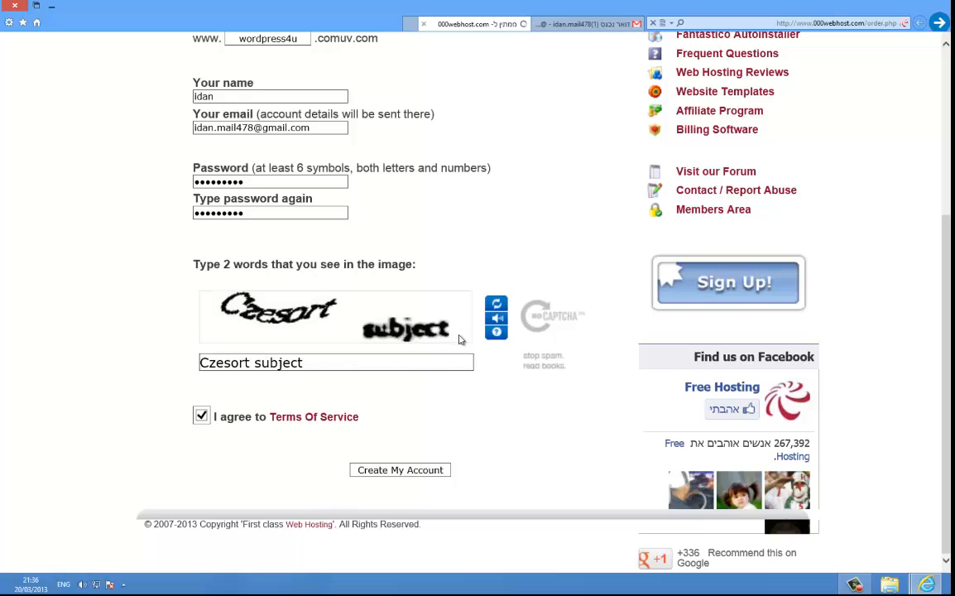
{"action": "scroll", "coordinate": [451, 347], "scroll_direction": "up", "scroll_amount": 3}
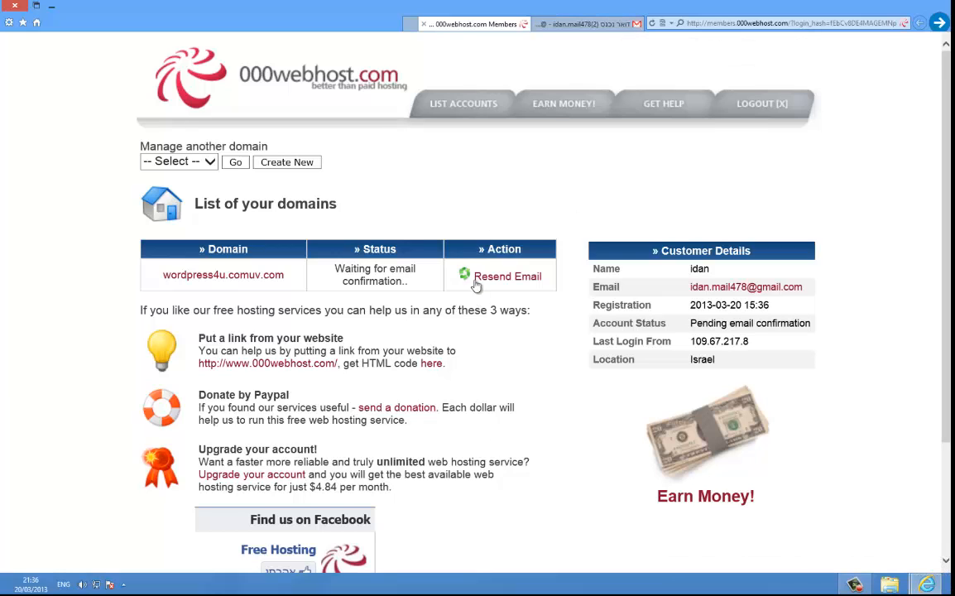
Step: Follow the link in Gmail's 'Confirm your registration' email and switch to the new members-area tab
{"action": "left_click", "coordinate": [594, 25]}
{"action": "left_click", "coordinate": [451, 23]}
{"action": "left_click", "coordinate": [426, 25]}
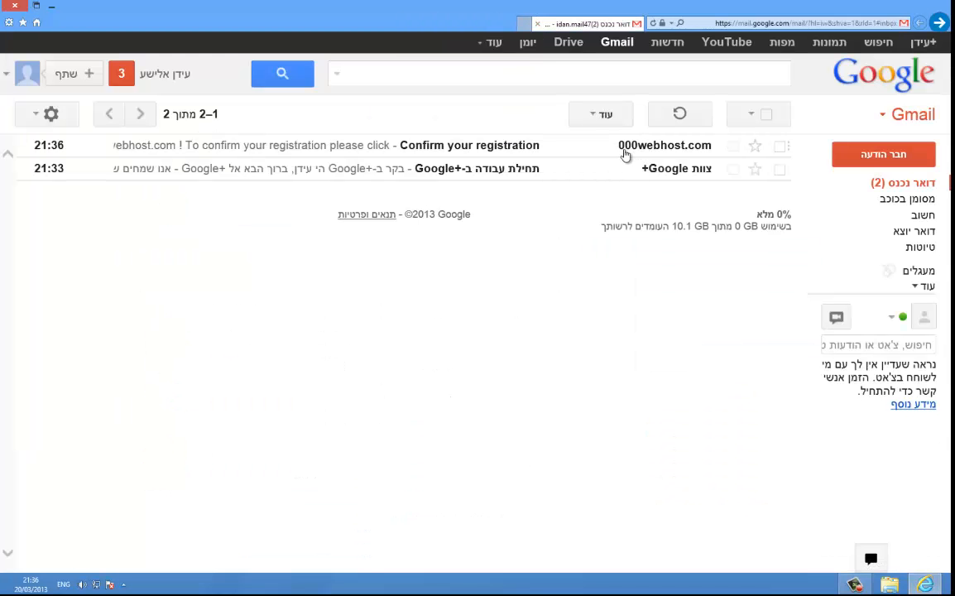
{"action": "left_click", "coordinate": [710, 147]}
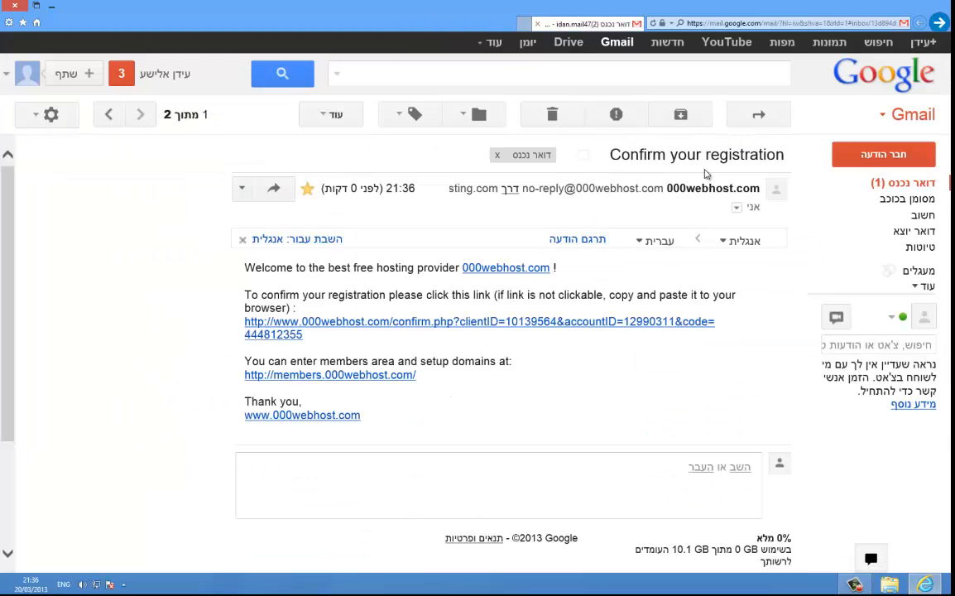
{"action": "left_click", "coordinate": [480, 332]}
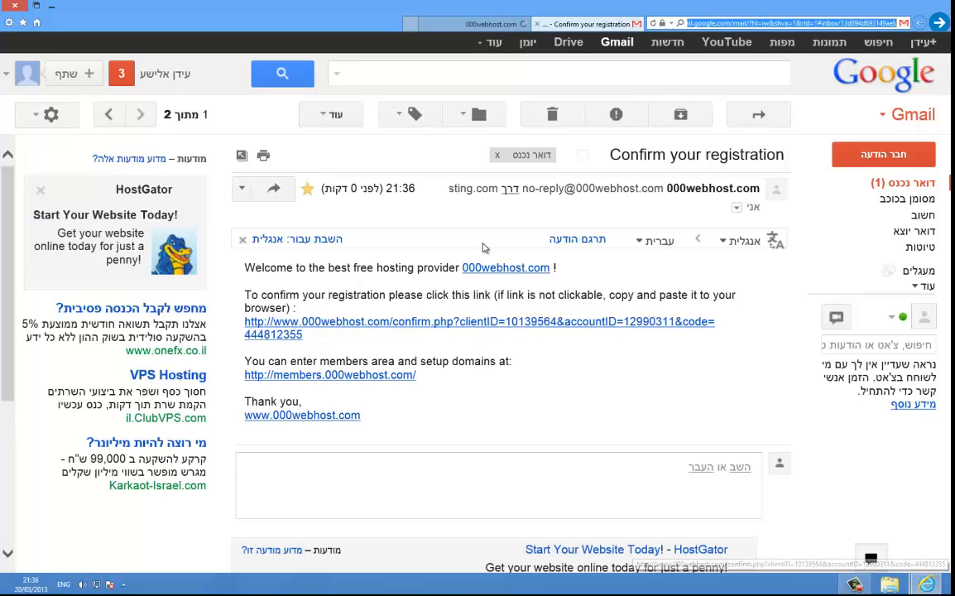
{"action": "left_click", "coordinate": [502, 26]}
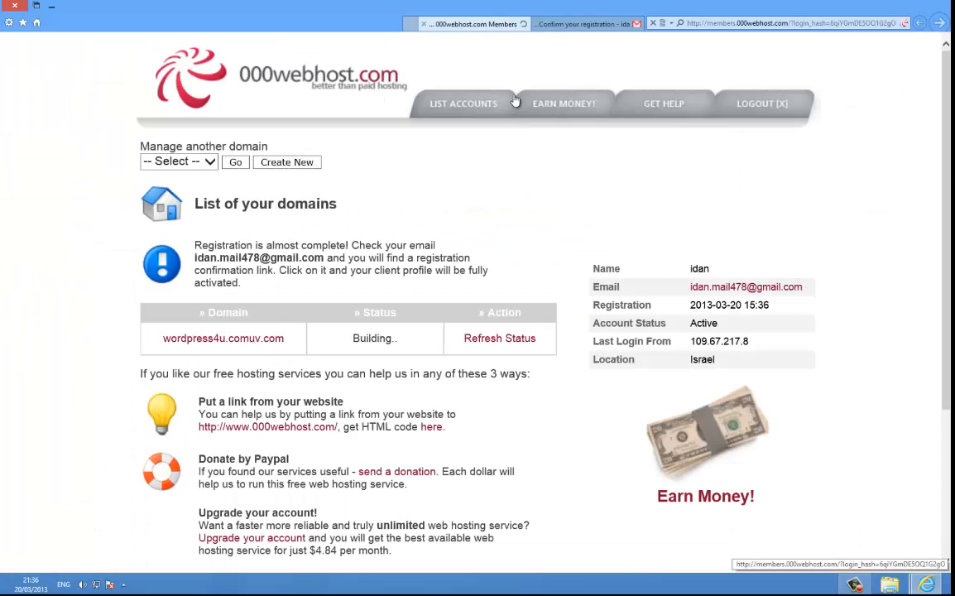
Step: Refresh the status and reload until wordpress4u.comuv.com shows Active
{"action": "scroll", "coordinate": [466, 285], "scroll_direction": "down", "scroll_amount": 2}
{"action": "scroll", "coordinate": [492, 265], "scroll_direction": "up", "scroll_amount": 2}
{"action": "scroll", "coordinate": [492, 267], "scroll_direction": "up", "scroll_amount": 1}
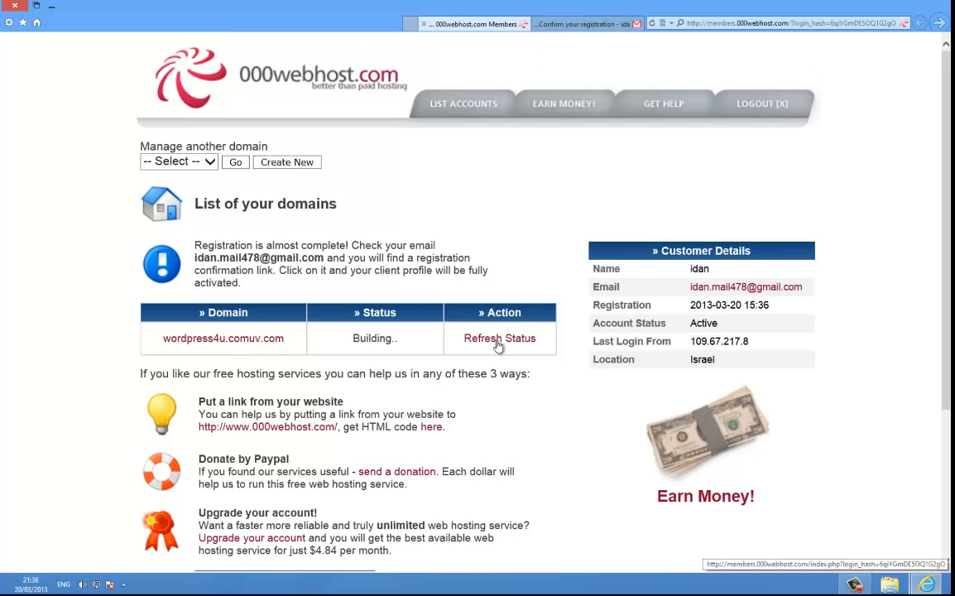
{"action": "left_click", "coordinate": [497, 341]}
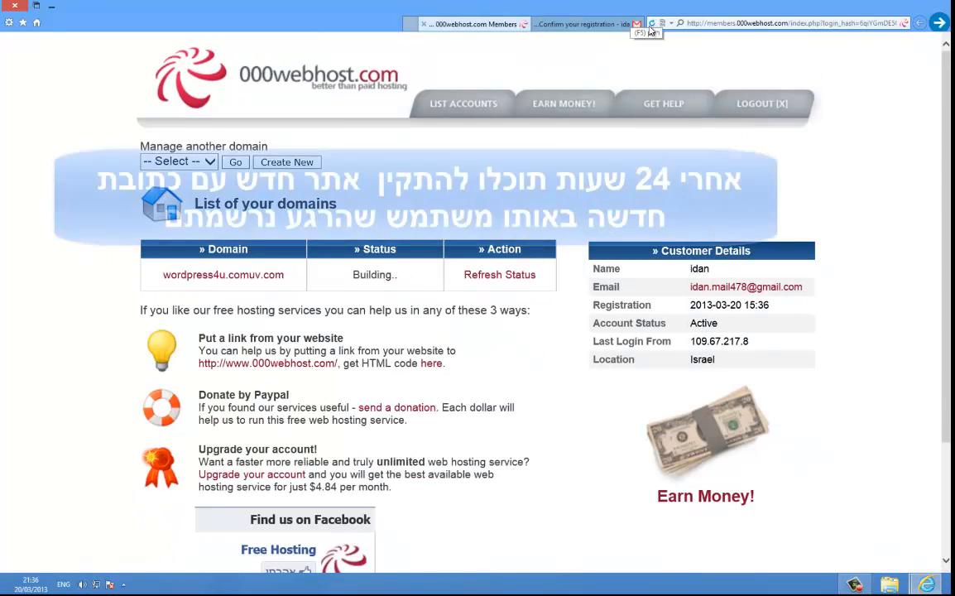
{"action": "left_click", "coordinate": [650, 26]}
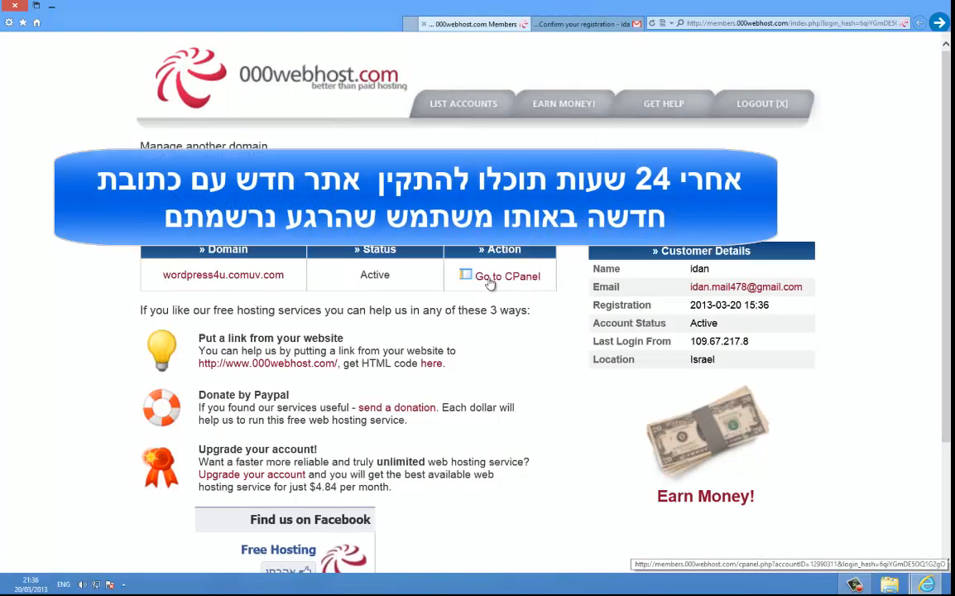
Step: Open the wordpress4u.comuv.com control panel and close the Gmail confirmation tab
{"action": "left_click", "coordinate": [513, 285]}
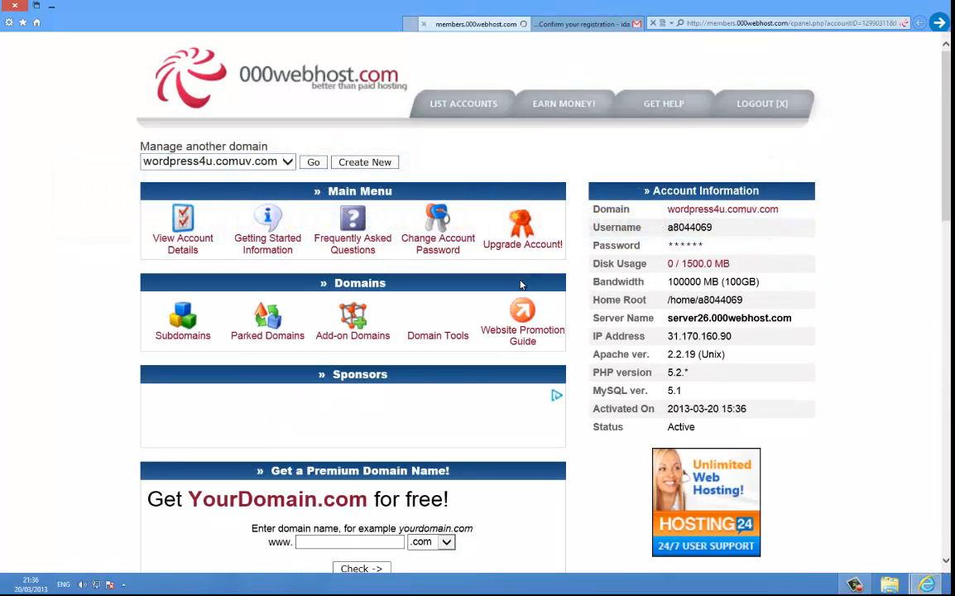
{"action": "scroll", "coordinate": [518, 283], "scroll_direction": "down", "scroll_amount": 3}
{"action": "scroll", "coordinate": [515, 283], "scroll_direction": "up", "scroll_amount": 3}
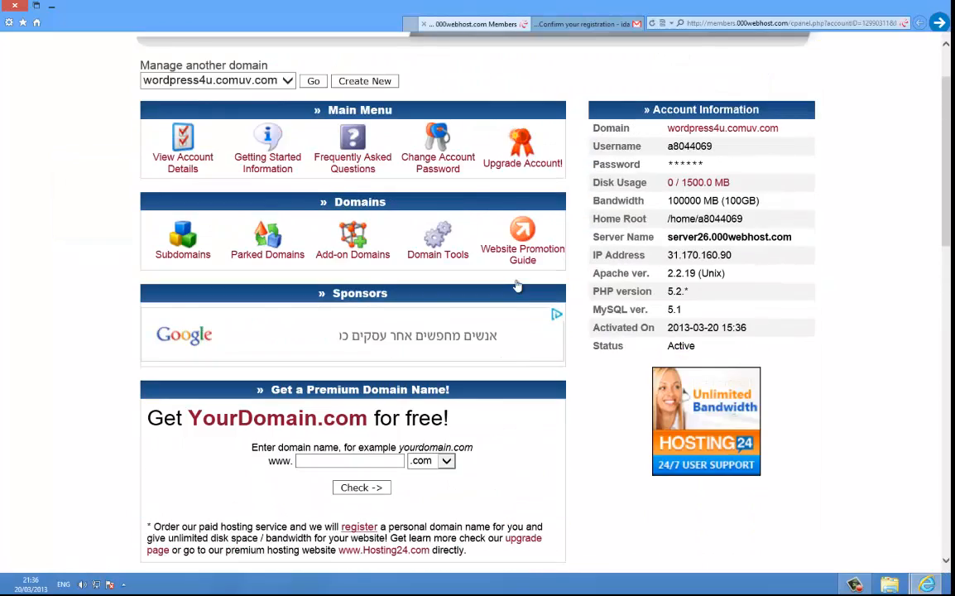
{"action": "scroll", "coordinate": [514, 282], "scroll_direction": "down", "scroll_amount": 1}
{"action": "scroll", "coordinate": [511, 282], "scroll_direction": "up", "scroll_amount": 1}
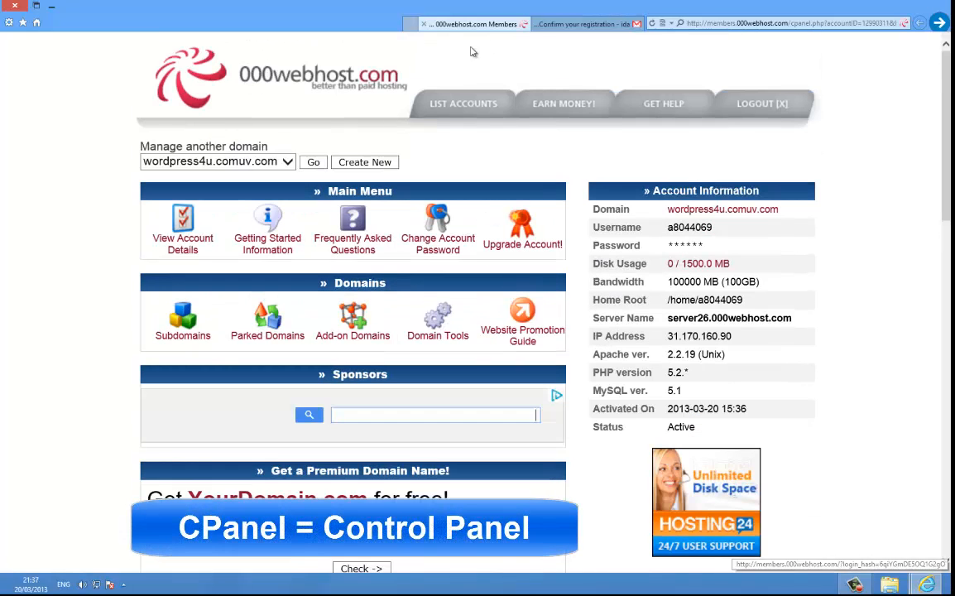
{"action": "left_click", "coordinate": [567, 26]}
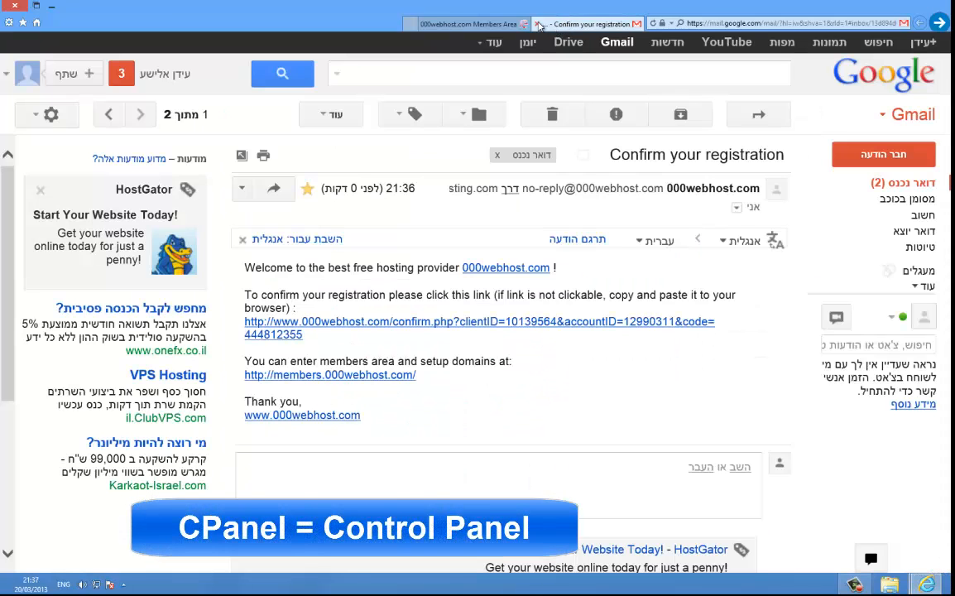
{"action": "left_click", "coordinate": [537, 24]}
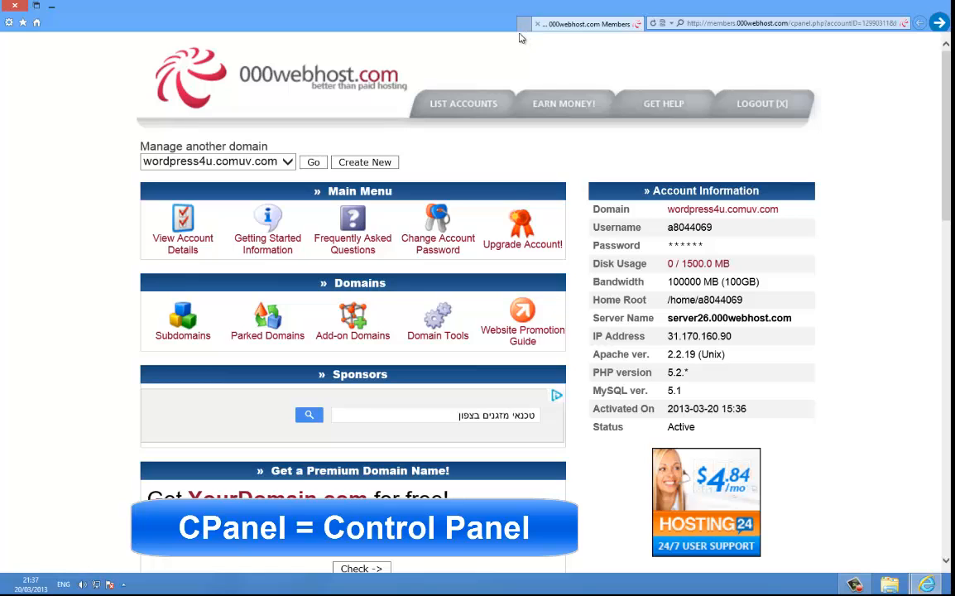
{"action": "left_click", "coordinate": [523, 24]}
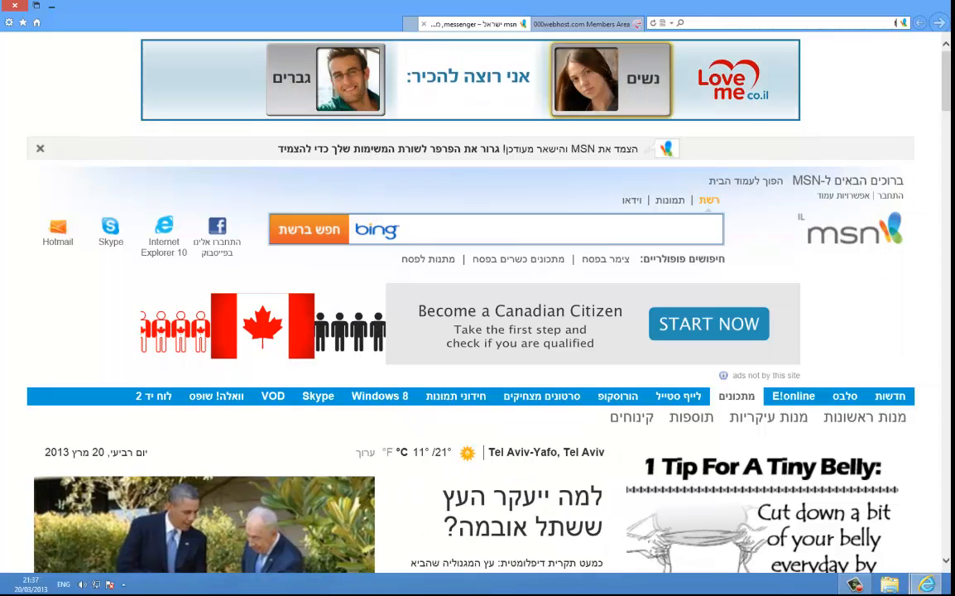
{"action": "type", "text": "file"}
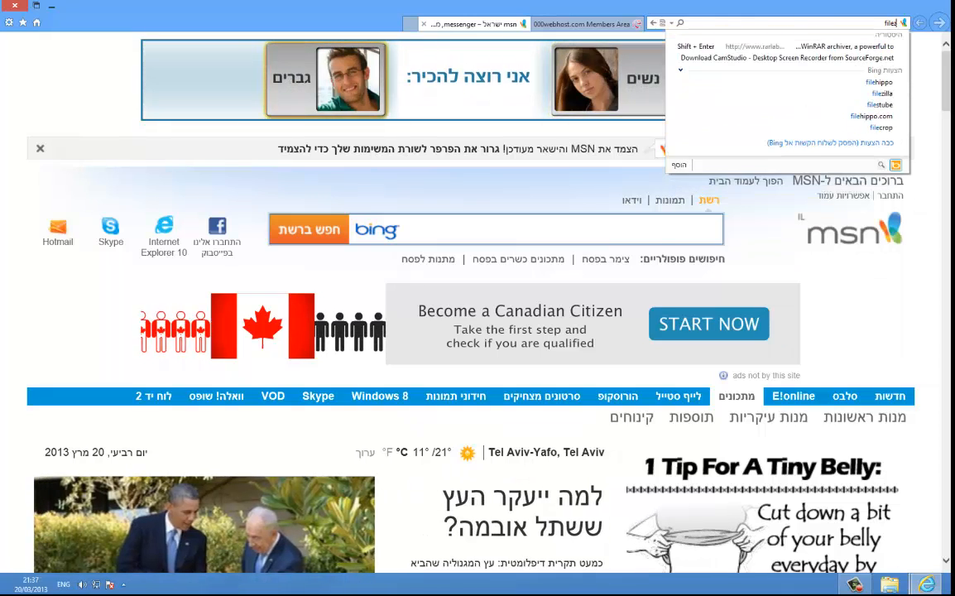
{"action": "type", "text": "zilla"}
{"action": "key", "text": "Return"}
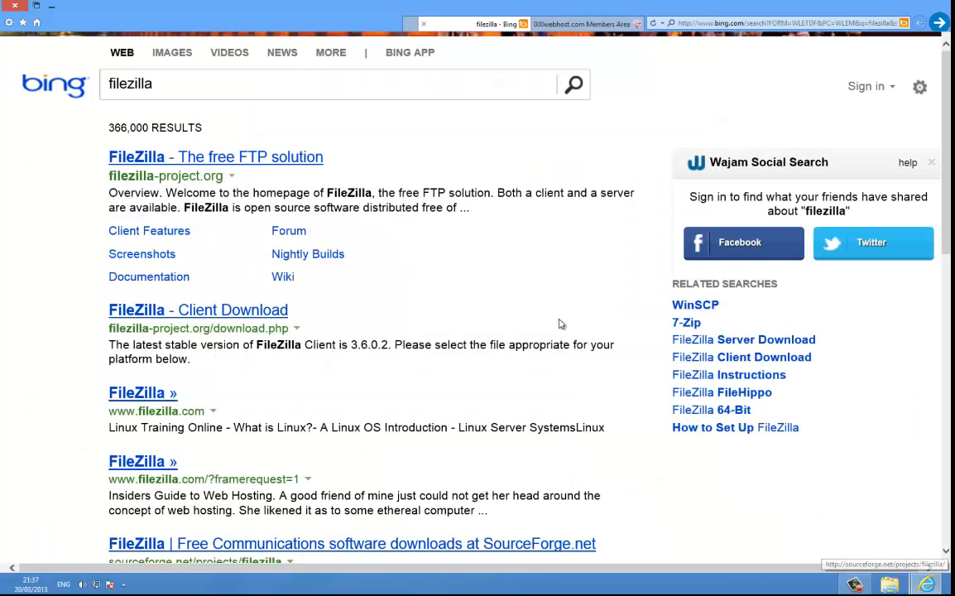
{"action": "left_click", "coordinate": [610, 18]}
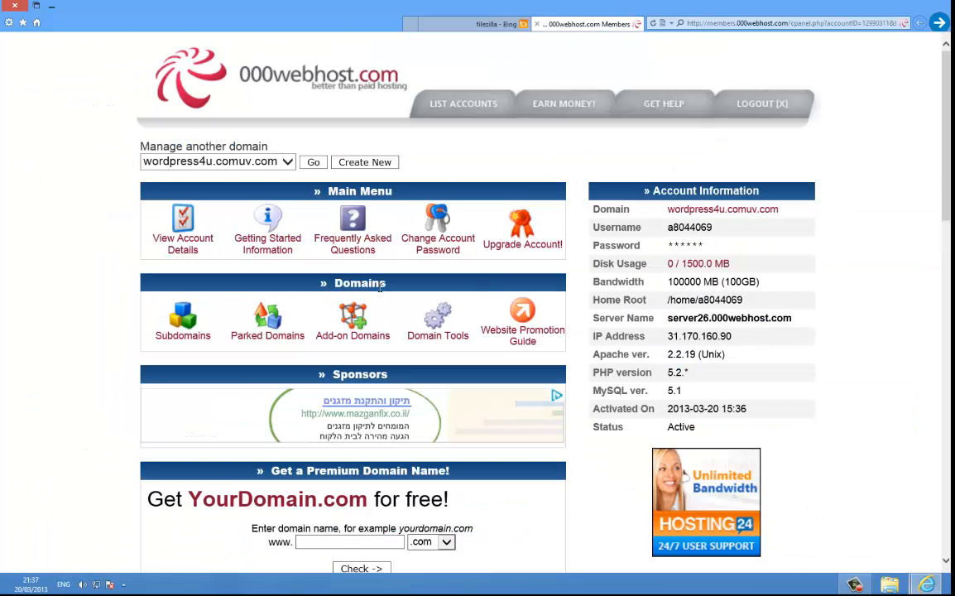
{"action": "left_click", "coordinate": [495, 21]}
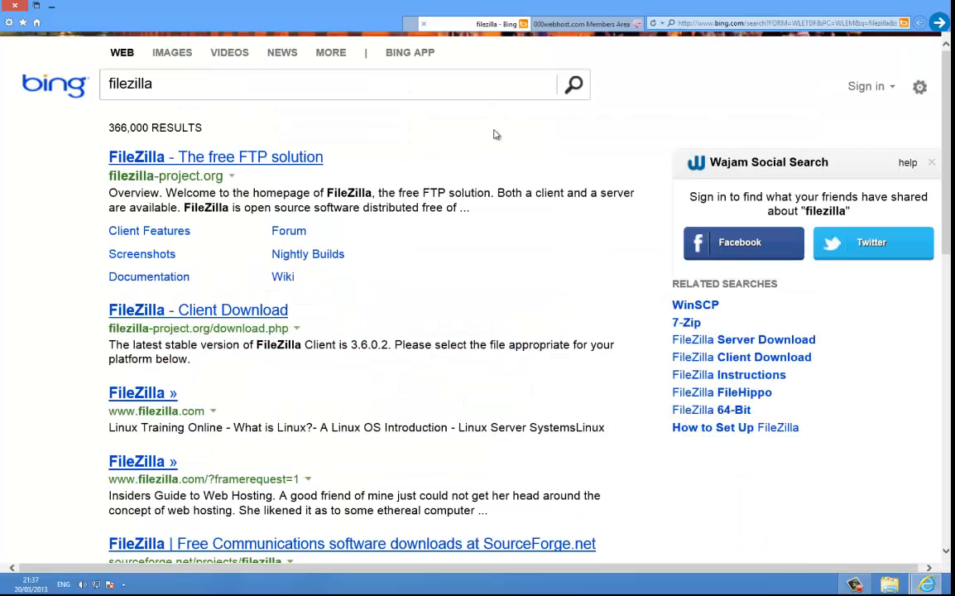
{"action": "left_click", "coordinate": [222, 162]}
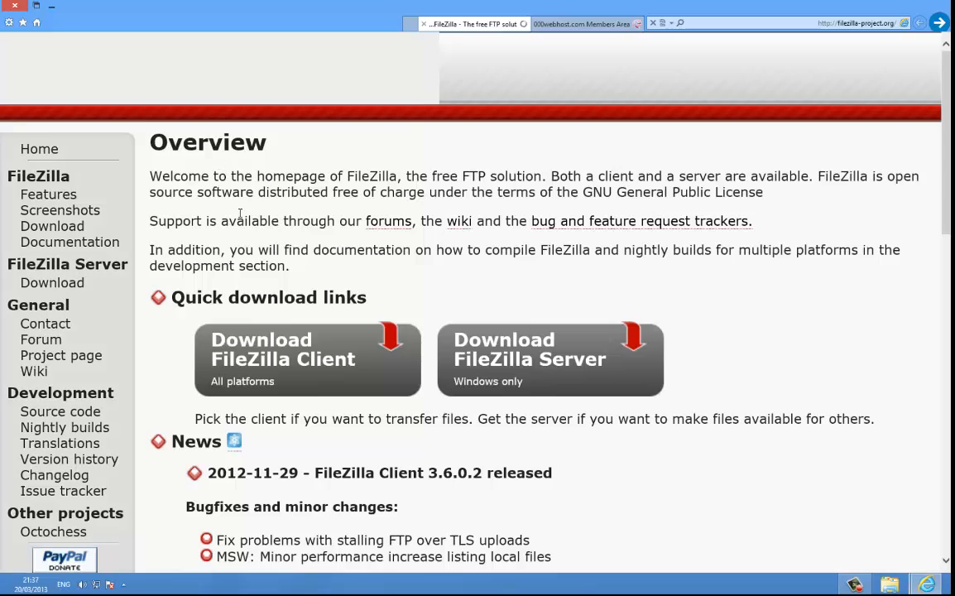
{"action": "left_click", "coordinate": [282, 357]}
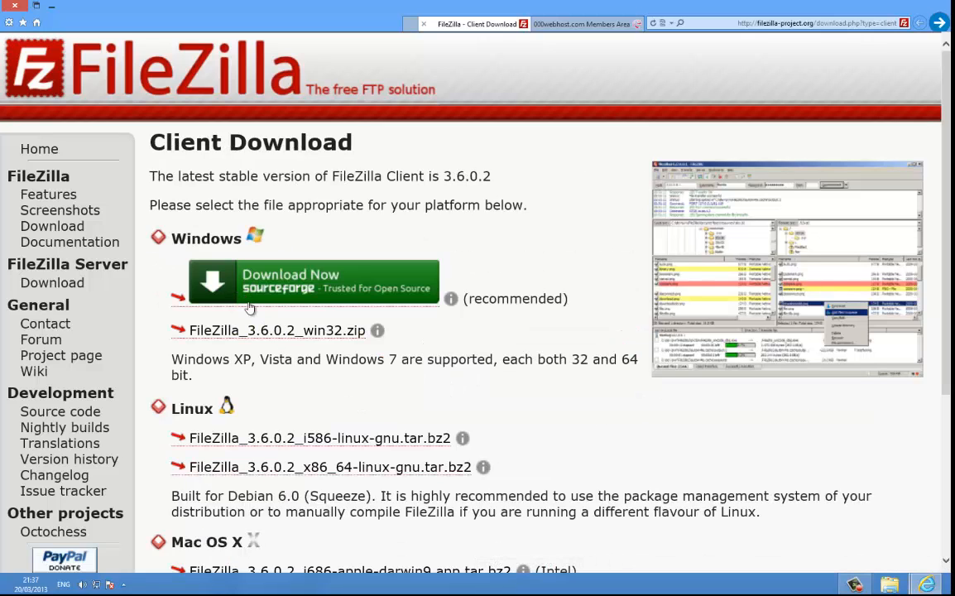
{"action": "scroll", "coordinate": [325, 375], "scroll_direction": "down", "scroll_amount": 1}
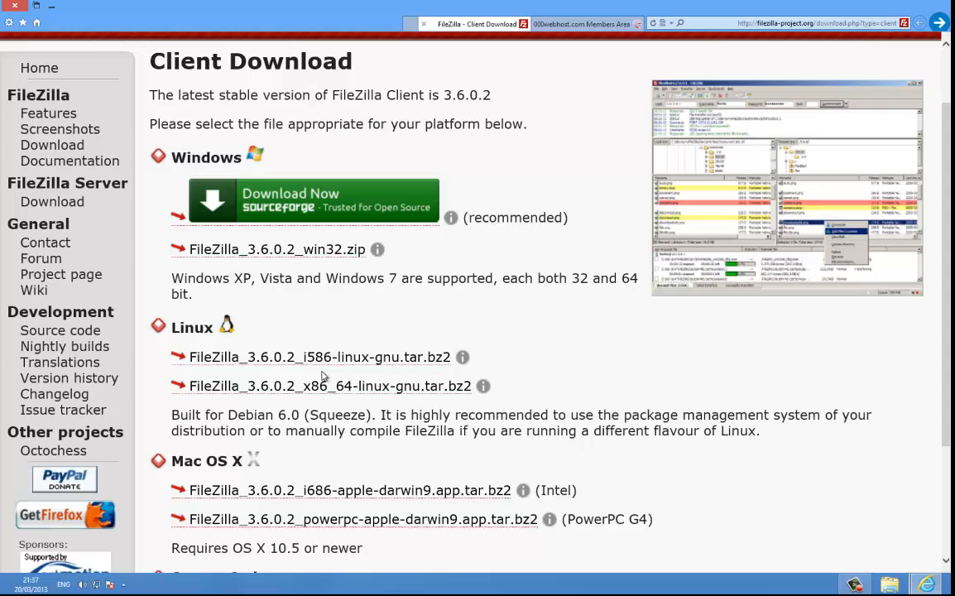
{"action": "scroll", "coordinate": [324, 377], "scroll_direction": "down", "scroll_amount": 1}
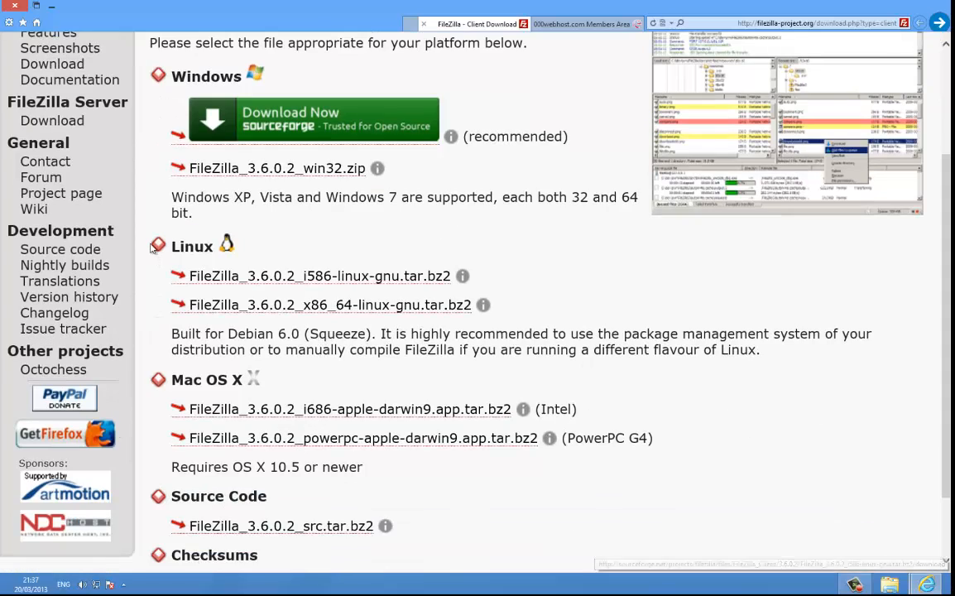
{"action": "scroll", "coordinate": [329, 334], "scroll_direction": "down", "scroll_amount": 1}
{"action": "scroll", "coordinate": [275, 339], "scroll_direction": "up", "scroll_amount": 3}
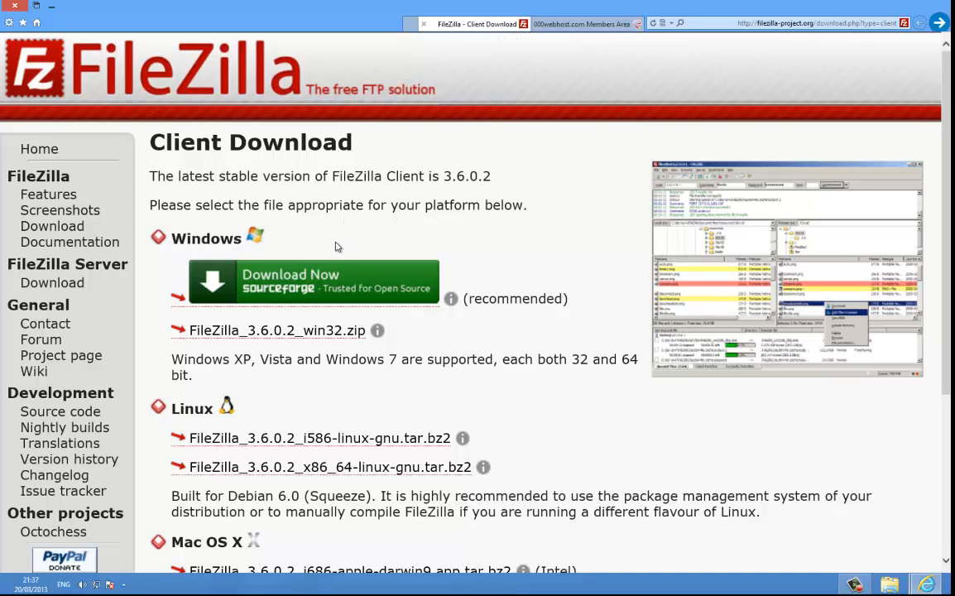
Step: Close the FileZilla download page and launch FileZilla from the Start screen
{"action": "left_click", "coordinate": [424, 23]}
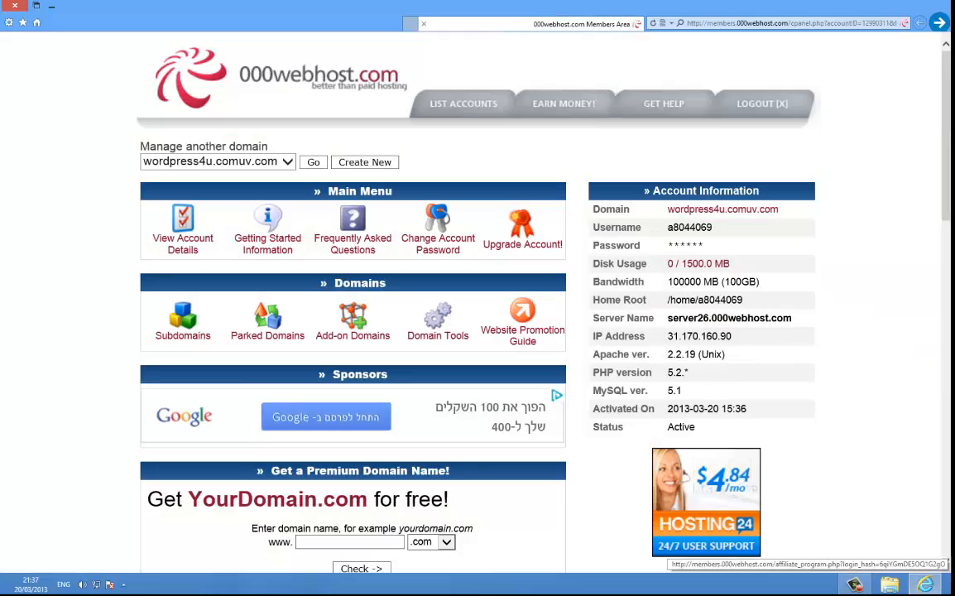
{"action": "left_click", "coordinate": [948, 591]}
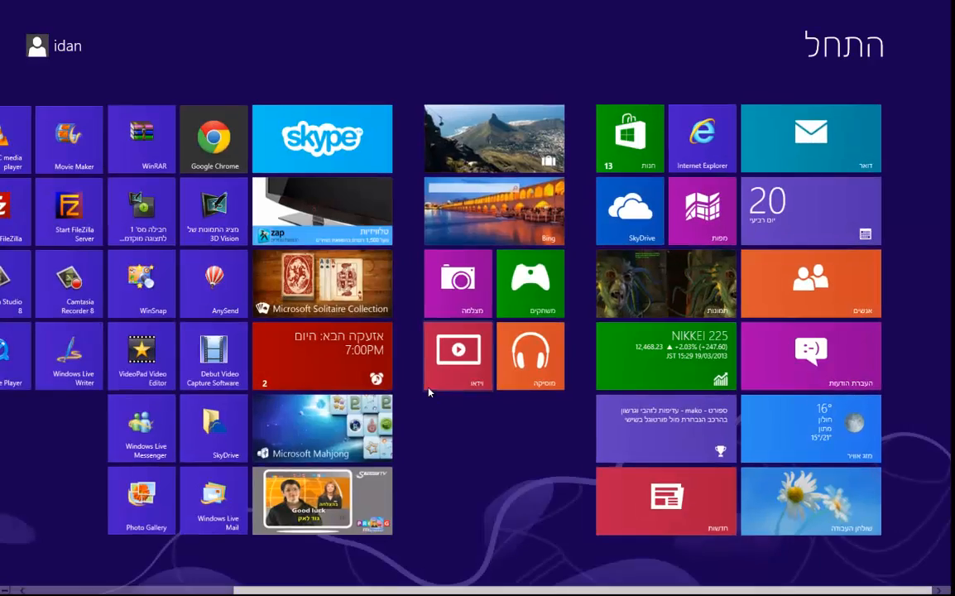
{"action": "scroll", "coordinate": [422, 385], "scroll_direction": "down", "scroll_amount": 3}
{"action": "left_click", "coordinate": [260, 220]}
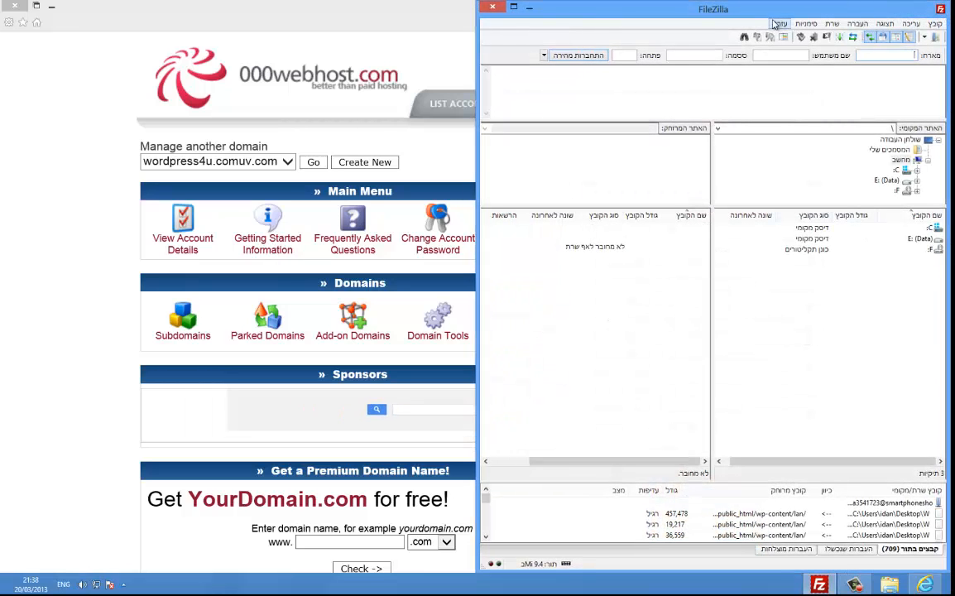
Step: Arrange FileZilla on the left half of the screen and the browser on the right half
{"action": "left_click_drag", "start_coordinate": [737, 10], "coordinate": [226, 76]}
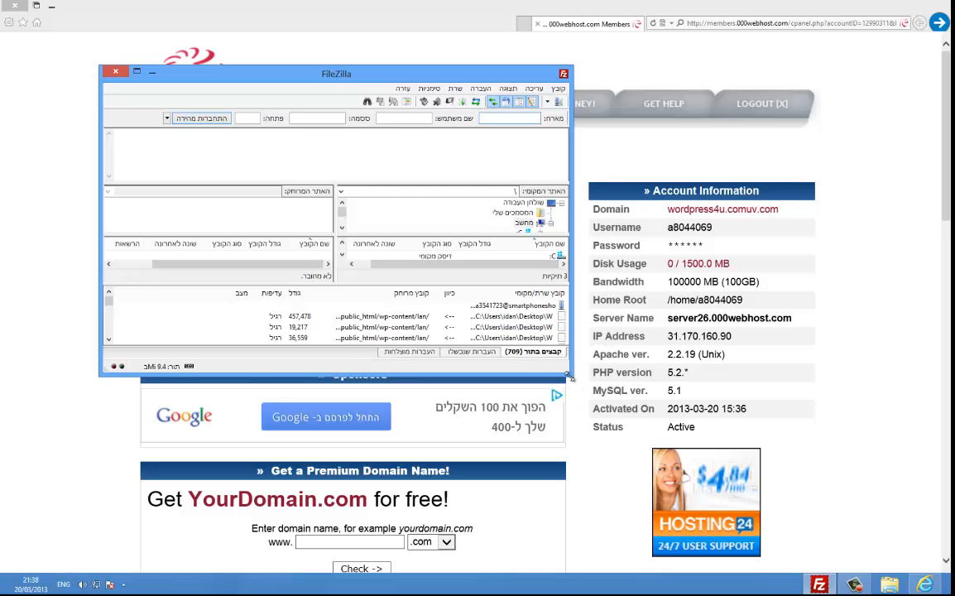
{"action": "left_click_drag", "start_coordinate": [569, 375], "coordinate": [779, 509]}
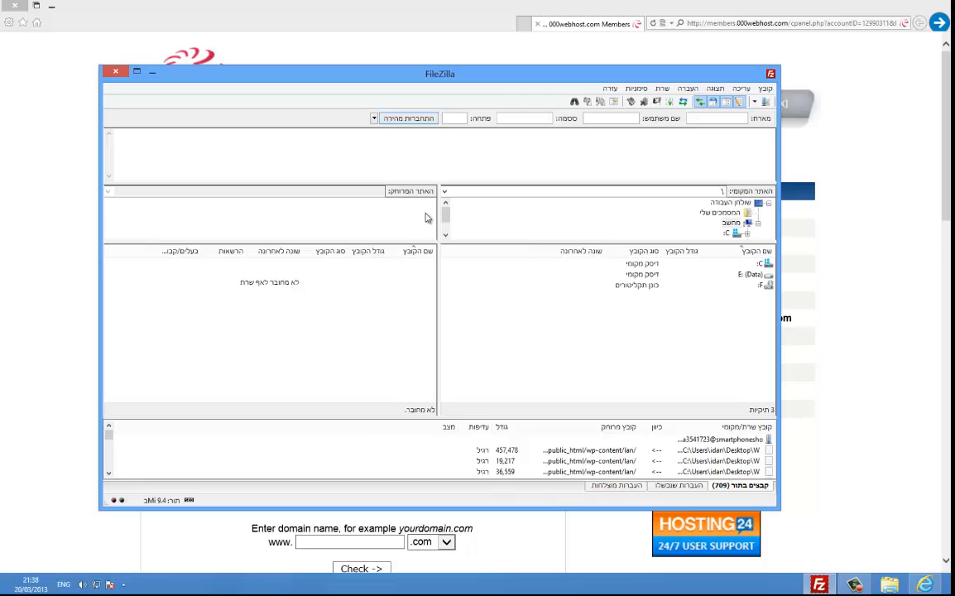
{"action": "left_click_drag", "start_coordinate": [364, 337], "coordinate": [162, 364]}
{"action": "left_click_drag", "start_coordinate": [366, 9], "coordinate": [952, 33]}
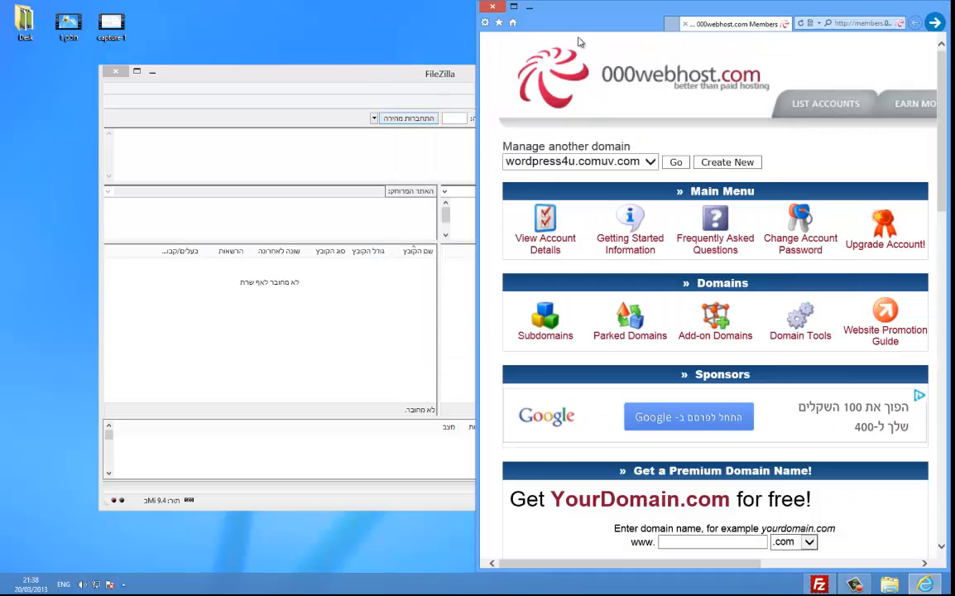
{"action": "left_click_drag", "start_coordinate": [436, 80], "coordinate": [0, 25]}
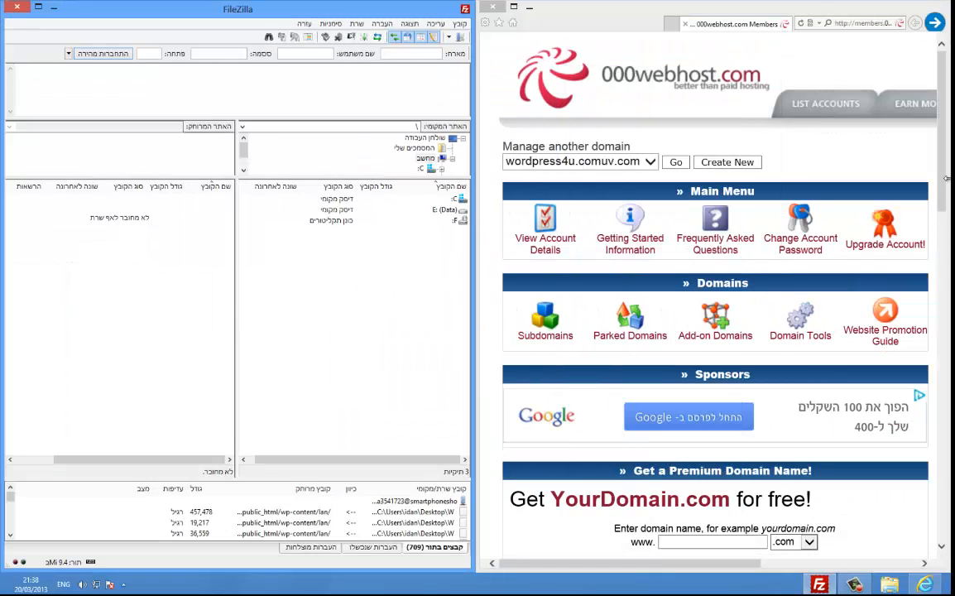
{"action": "left_click_drag", "start_coordinate": [948, 187], "coordinate": [911, 360]}
Step: Display the FTP host, user name and public_html upload folder, then activate FileZilla
{"action": "scroll", "coordinate": [911, 360], "scroll_direction": "down", "scroll_amount": 2}
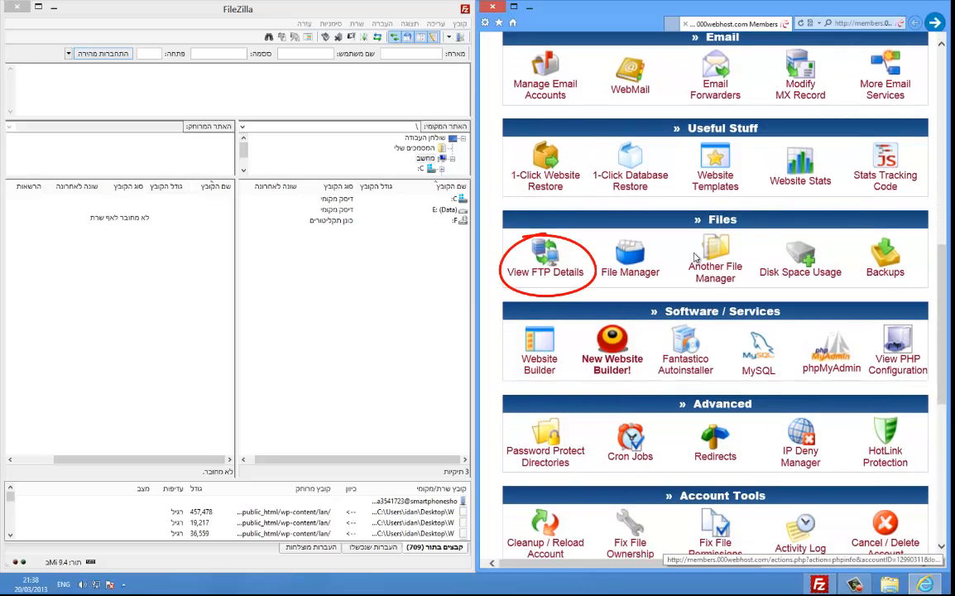
{"action": "left_click", "coordinate": [568, 276]}
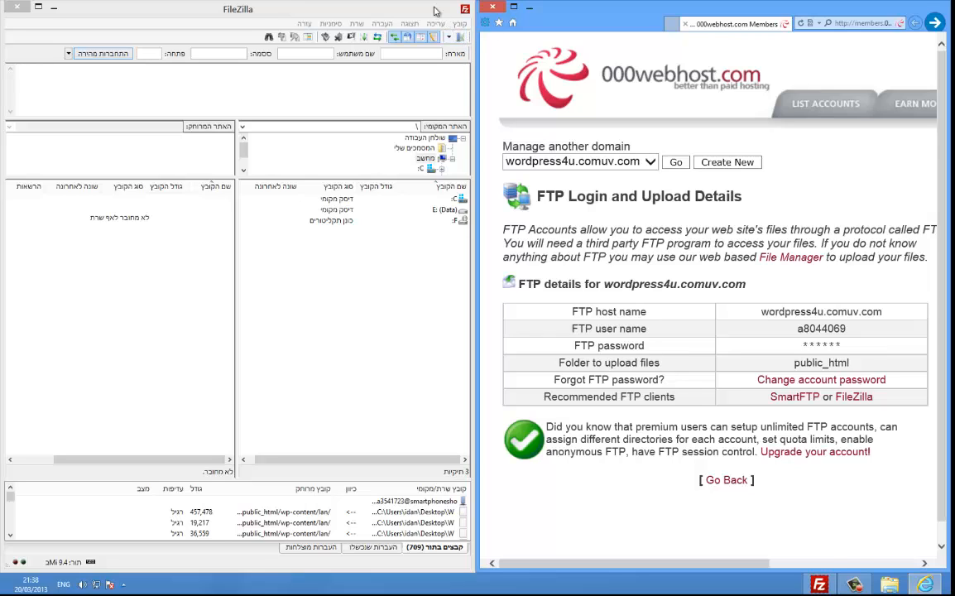
{"action": "left_click", "coordinate": [436, 11]}
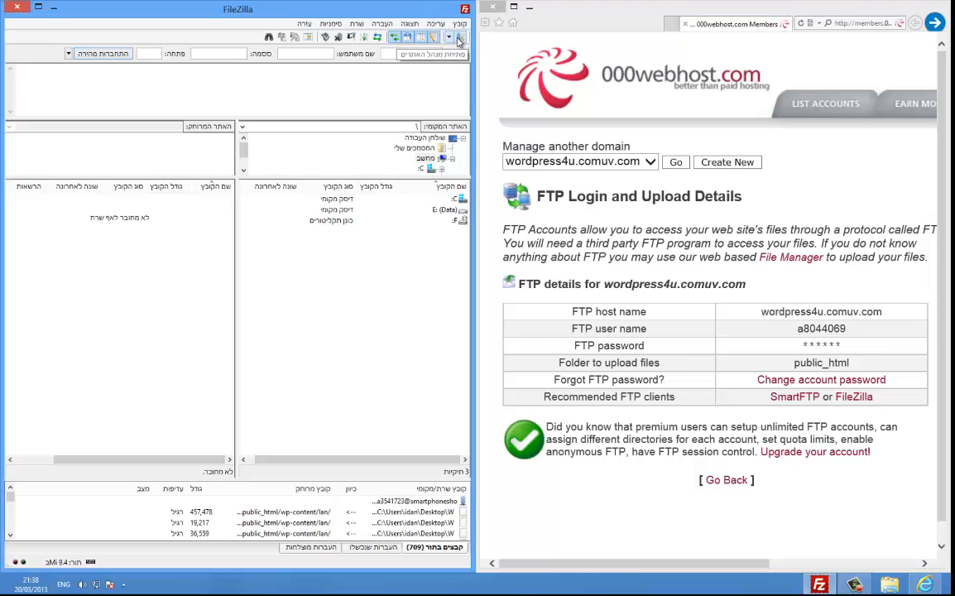
Step: In Site Manager, add a new site with Normal logon and paste in the FTP host name
{"action": "left_click", "coordinate": [459, 38]}
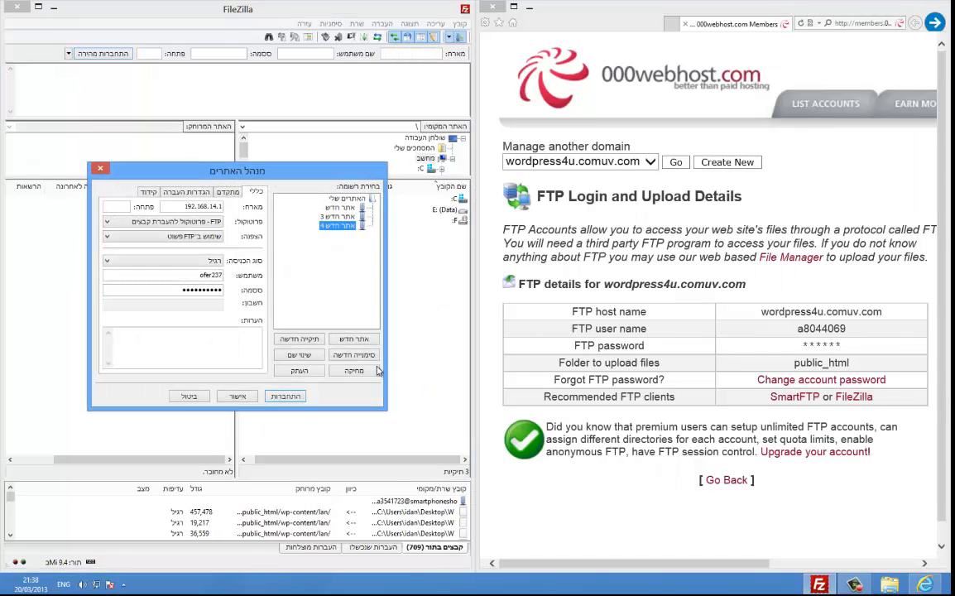
{"action": "left_click", "coordinate": [369, 341]}
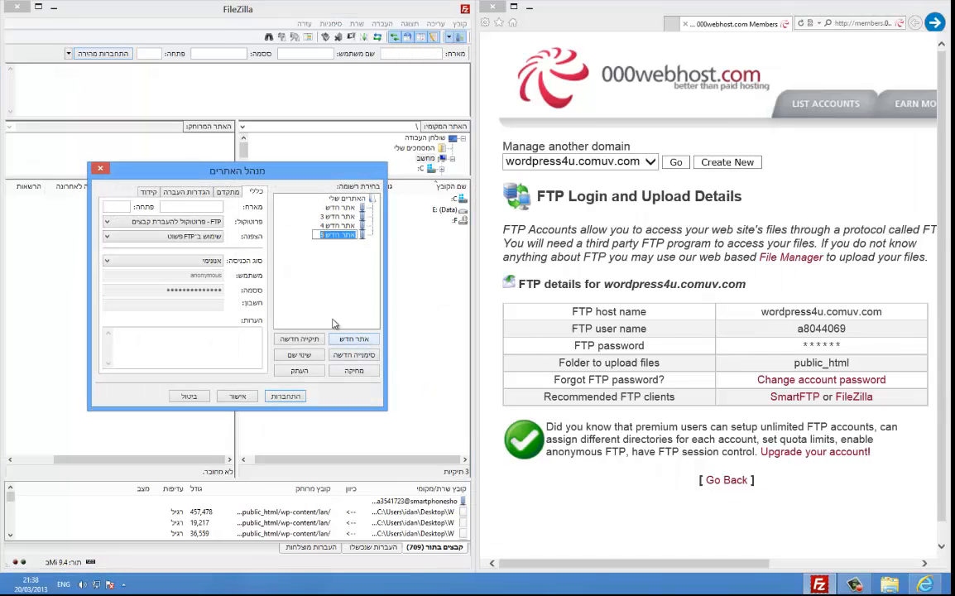
{"action": "left_click", "coordinate": [211, 263]}
{"action": "left_click", "coordinate": [213, 278]}
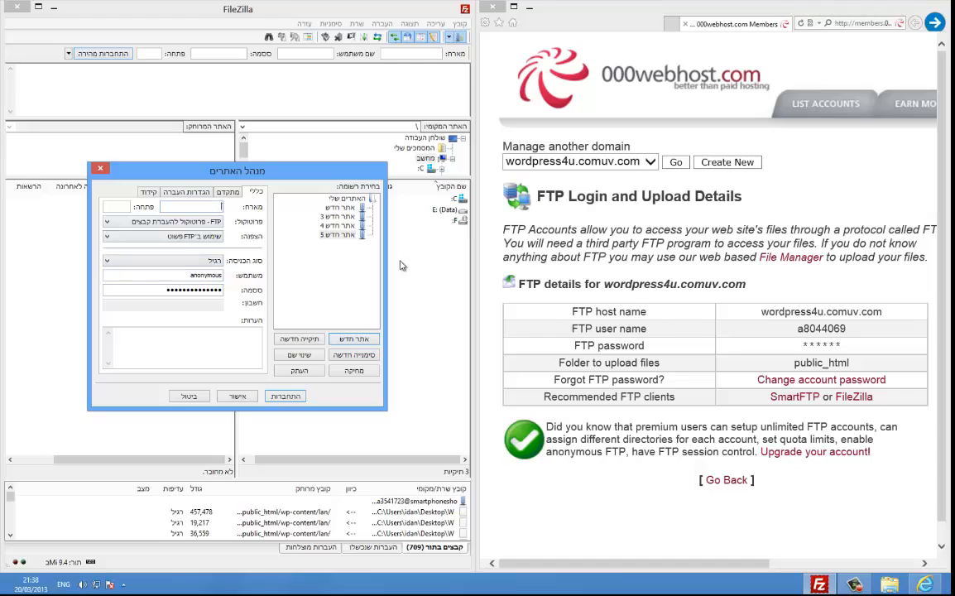
{"action": "left_click_drag", "start_coordinate": [760, 312], "coordinate": [885, 325]}
{"action": "left_click", "coordinate": [779, 306]}
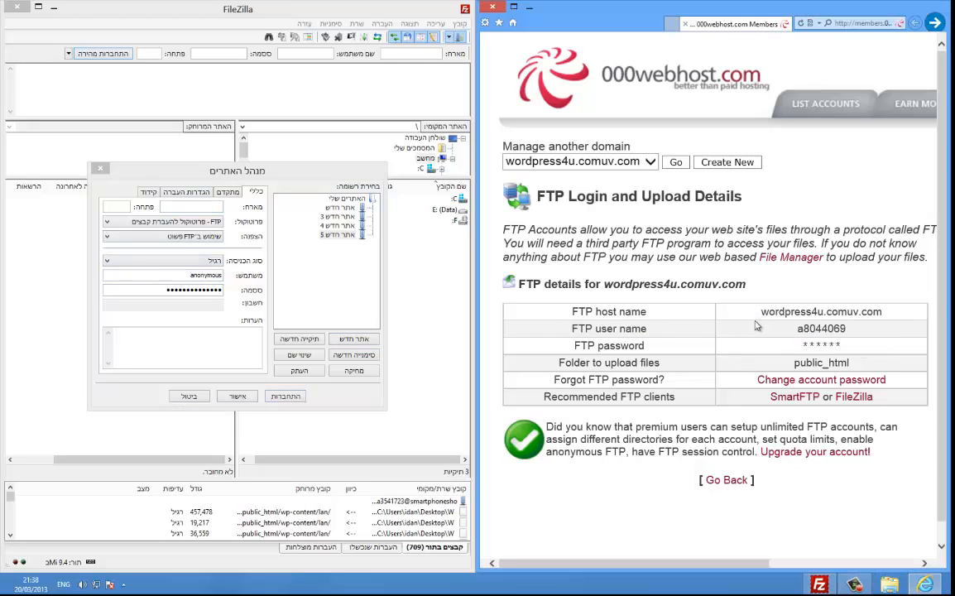
{"action": "left_click_drag", "start_coordinate": [754, 326], "coordinate": [816, 314]}
{"action": "left_click", "coordinate": [776, 312]}
{"action": "left_click_drag", "start_coordinate": [758, 315], "coordinate": [854, 318]}
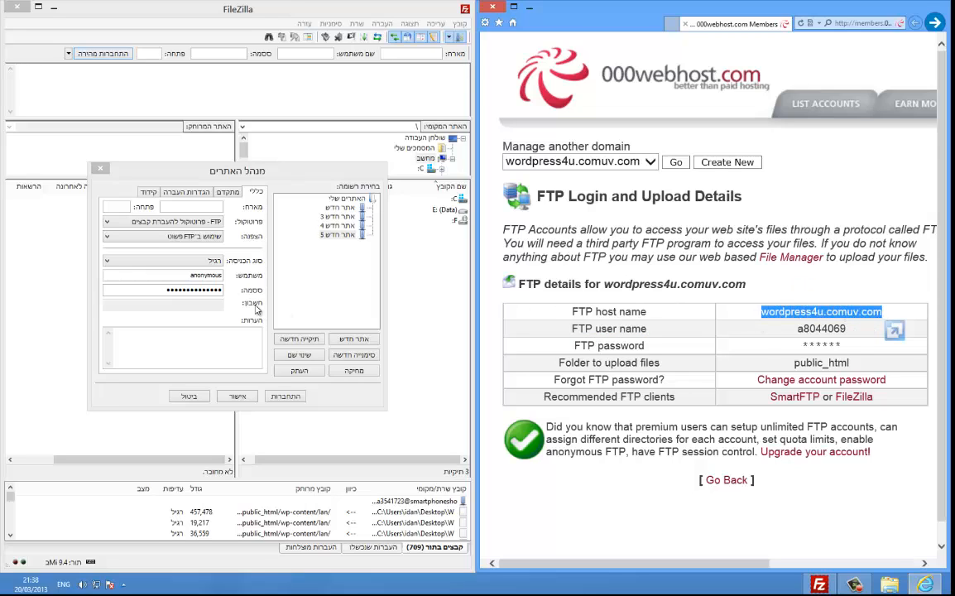
{"action": "left_click", "coordinate": [209, 206]}
{"action": "type", "text": "wordpress4u.comuv.com"}
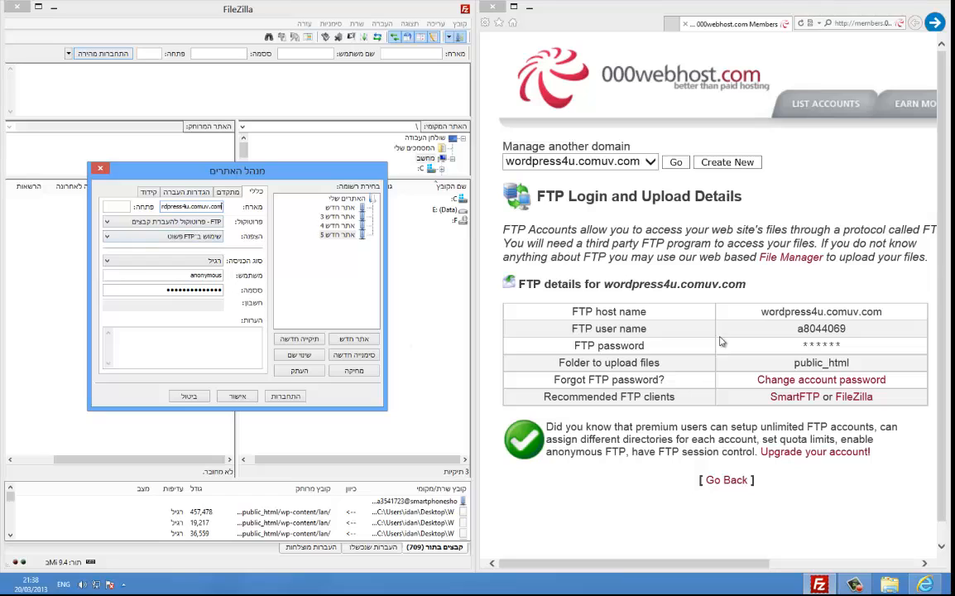
Step: Fill in the FTP user name and password, then connect to the server
{"action": "left_click_drag", "start_coordinate": [799, 328], "coordinate": [818, 331]}
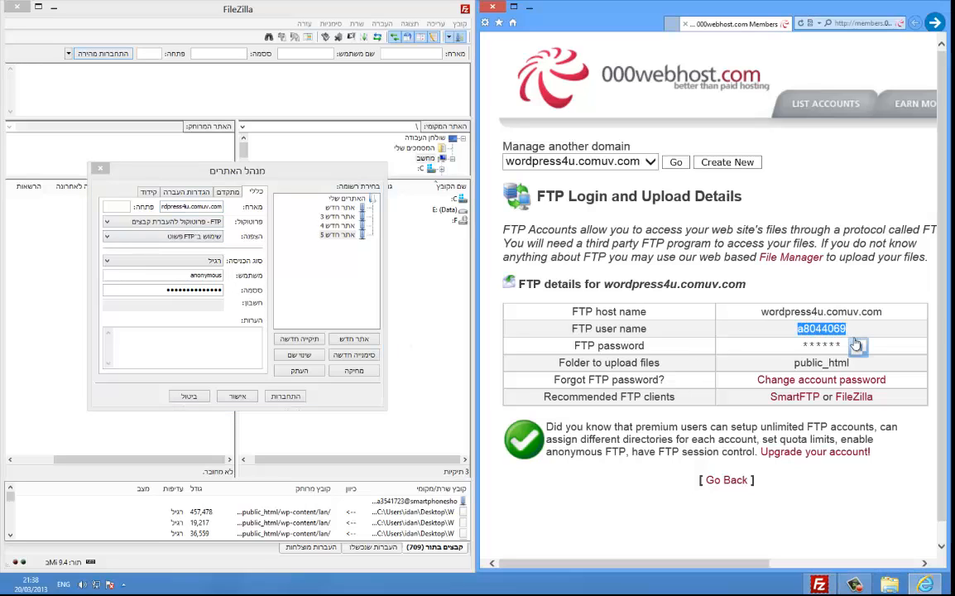
{"action": "left_click", "coordinate": [217, 276]}
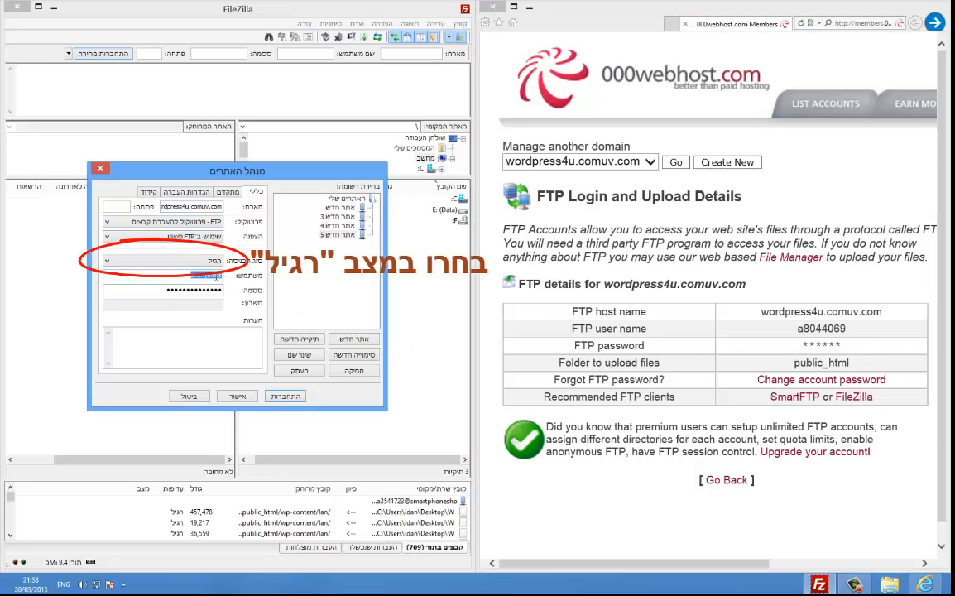
{"action": "double_click", "coordinate": [214, 290]}
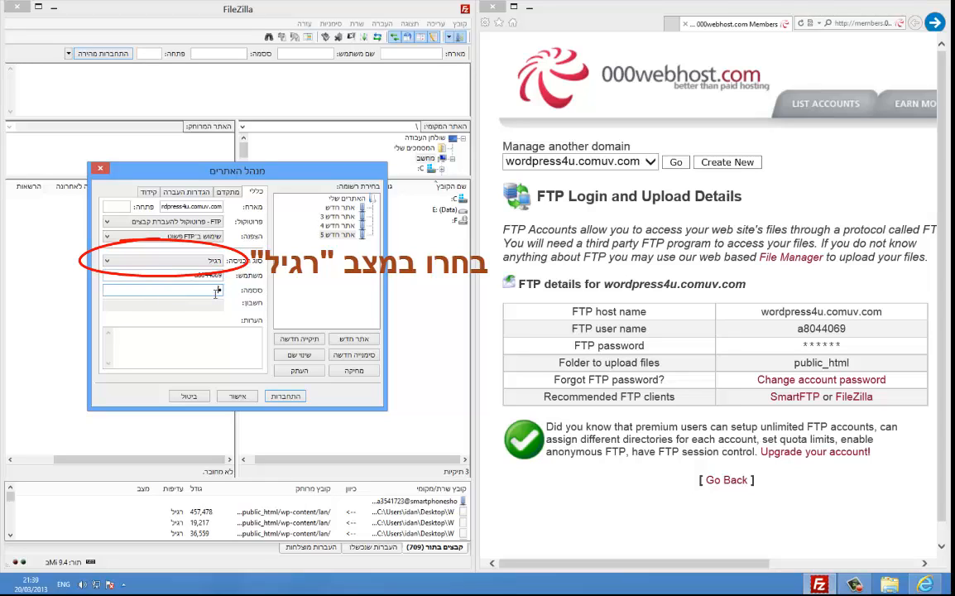
{"action": "type", "text": "•••••••••"}
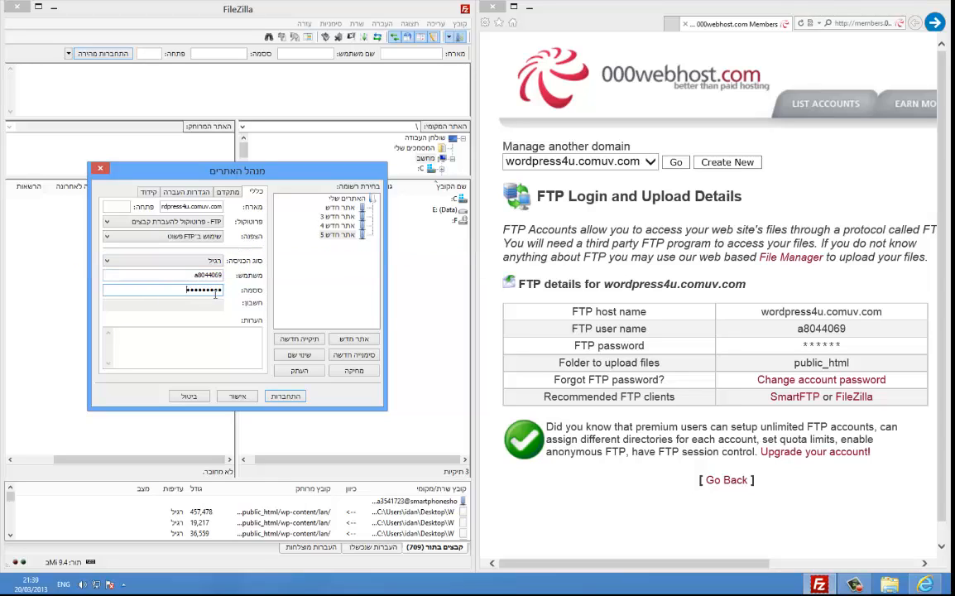
{"action": "left_click", "coordinate": [284, 396]}
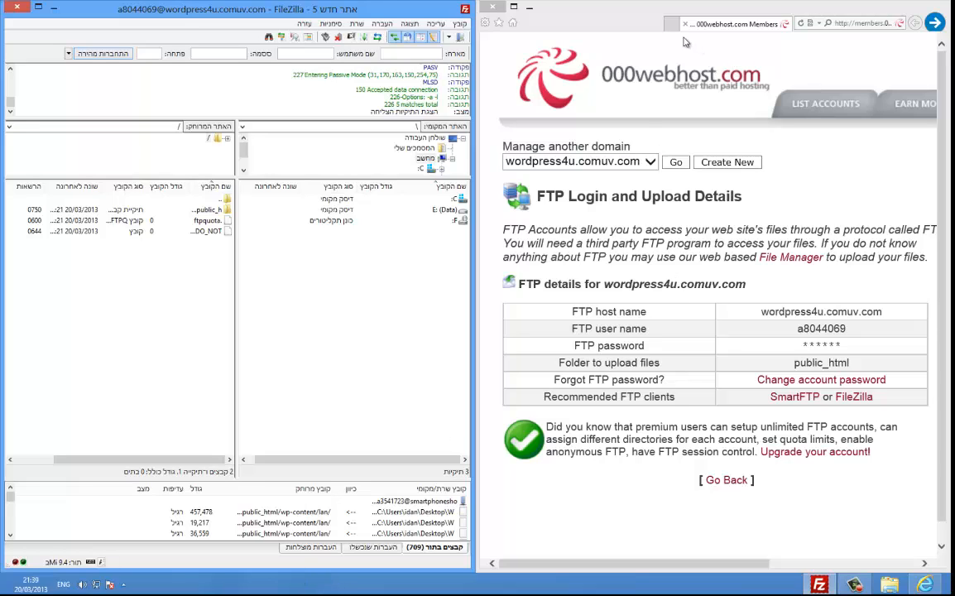
Step: Minimize FileZilla, maximize Internet Explorer and go back to the control panel page
{"action": "left_click", "coordinate": [53, 6]}
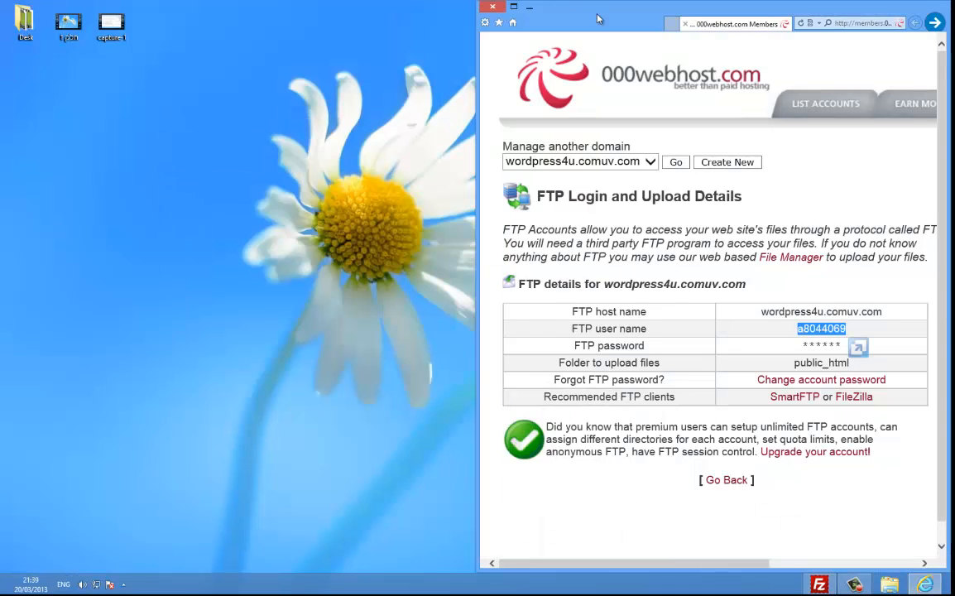
{"action": "left_click_drag", "start_coordinate": [599, 19], "coordinate": [497, 3]}
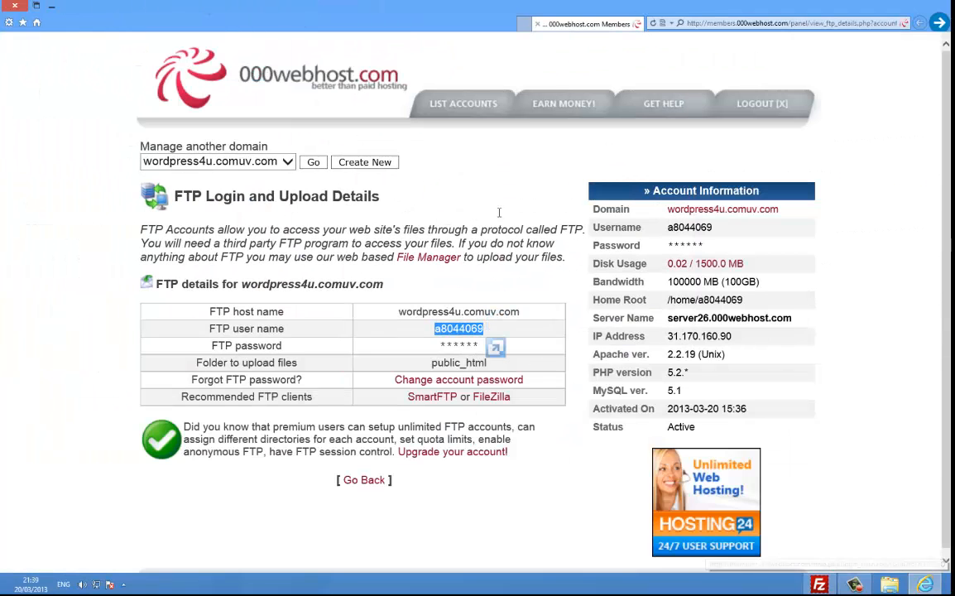
{"action": "left_click", "coordinate": [938, 23]}
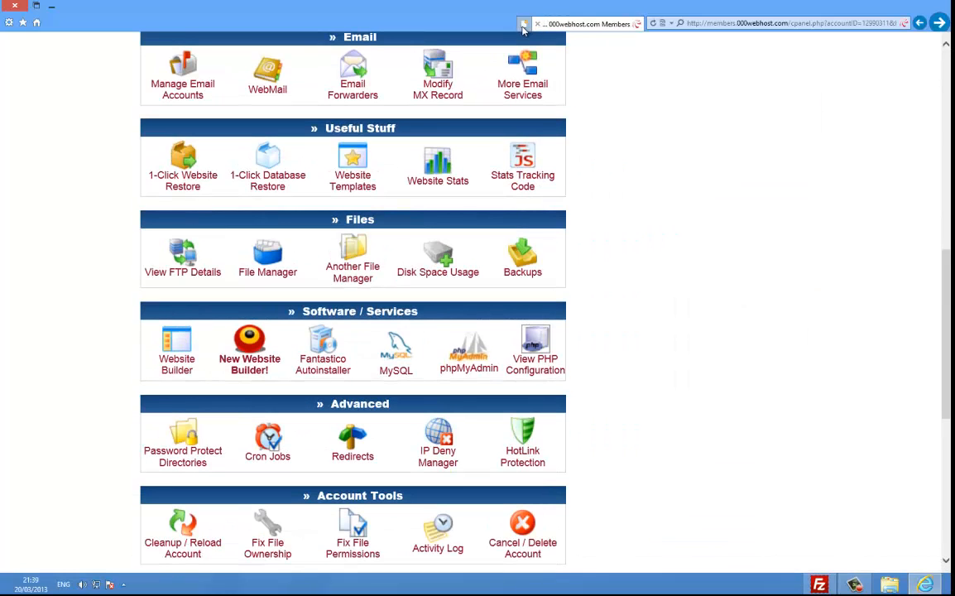
Step: Open a new tab and enter he.wordpress. to reach WordPress.org
{"action": "left_click", "coordinate": [522, 24]}
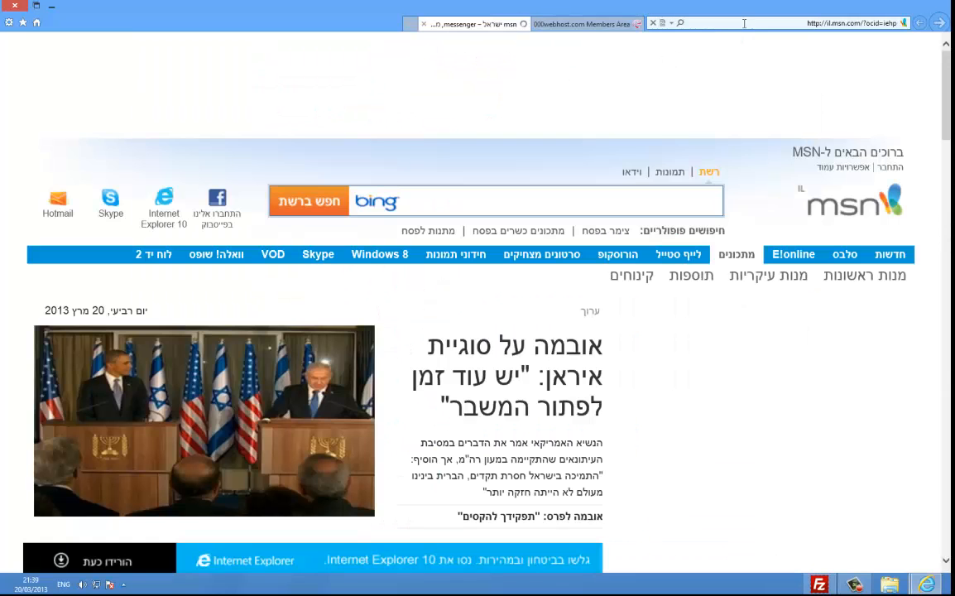
{"action": "left_click", "coordinate": [744, 23]}
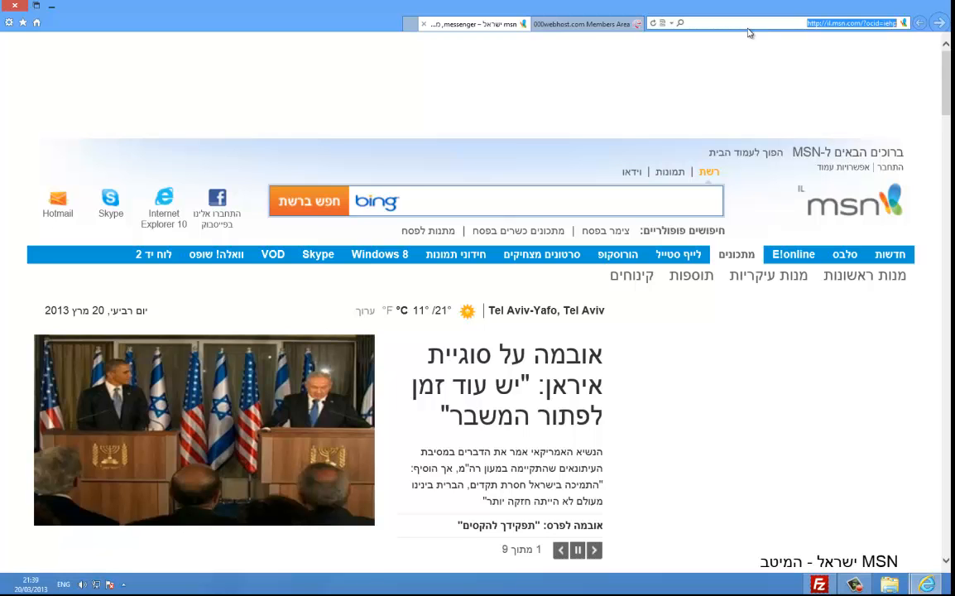
{"action": "type", "text": "h"}
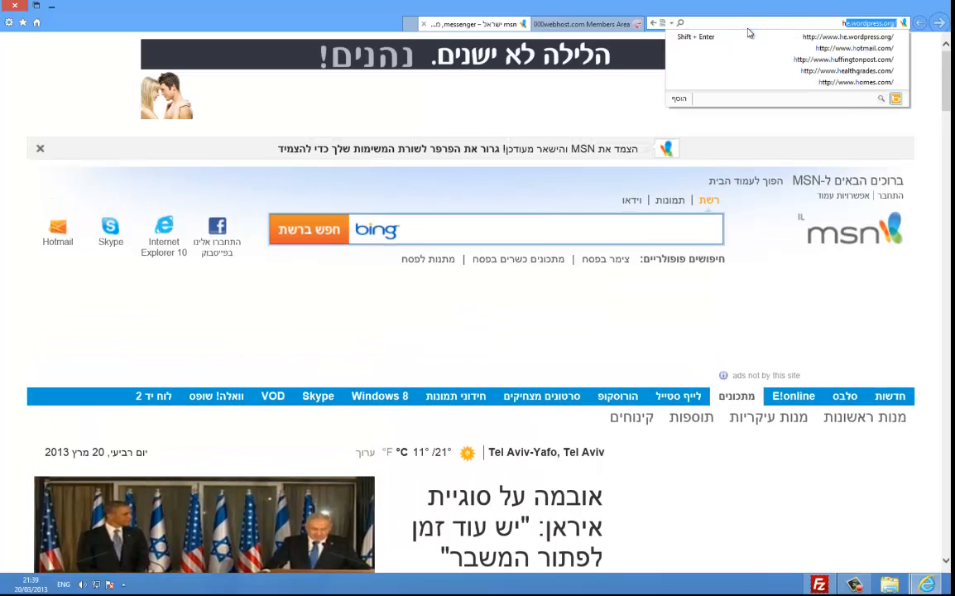
{"action": "type", "text": "e"}
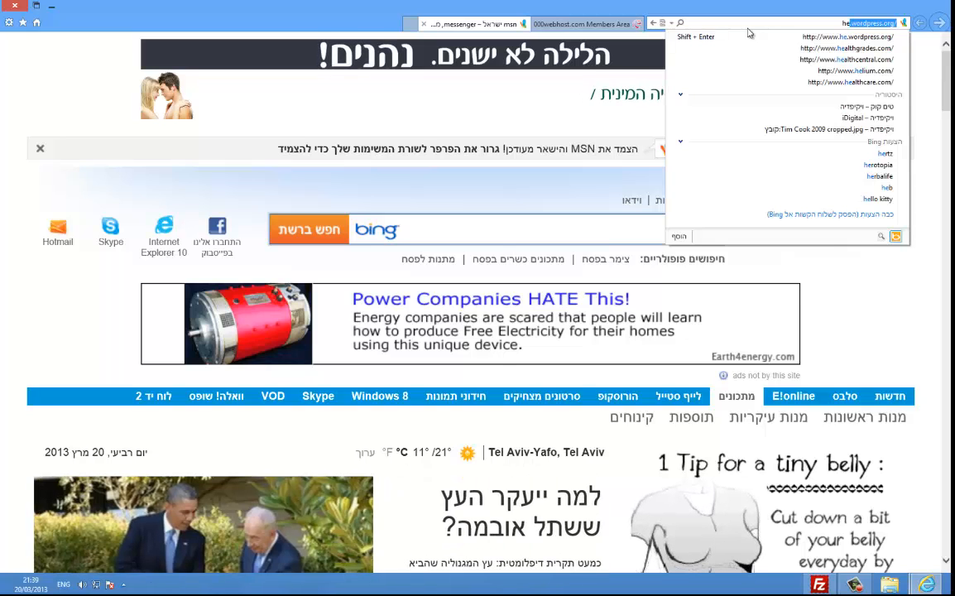
{"action": "type", "text": ".wor"}
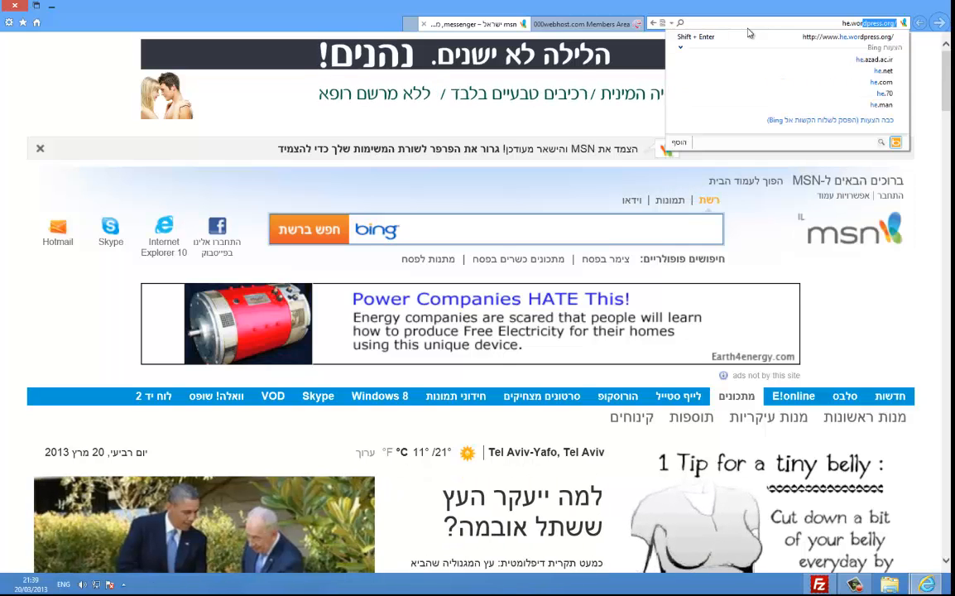
{"action": "type", "text": "dpress"}
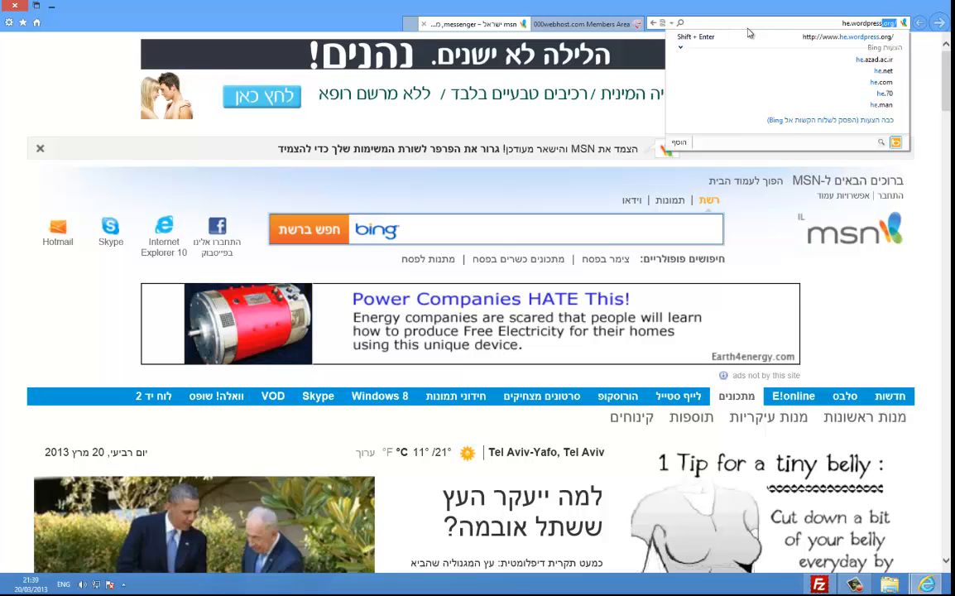
{"action": "type", "text": "."}
{"action": "key", "text": "Return"}
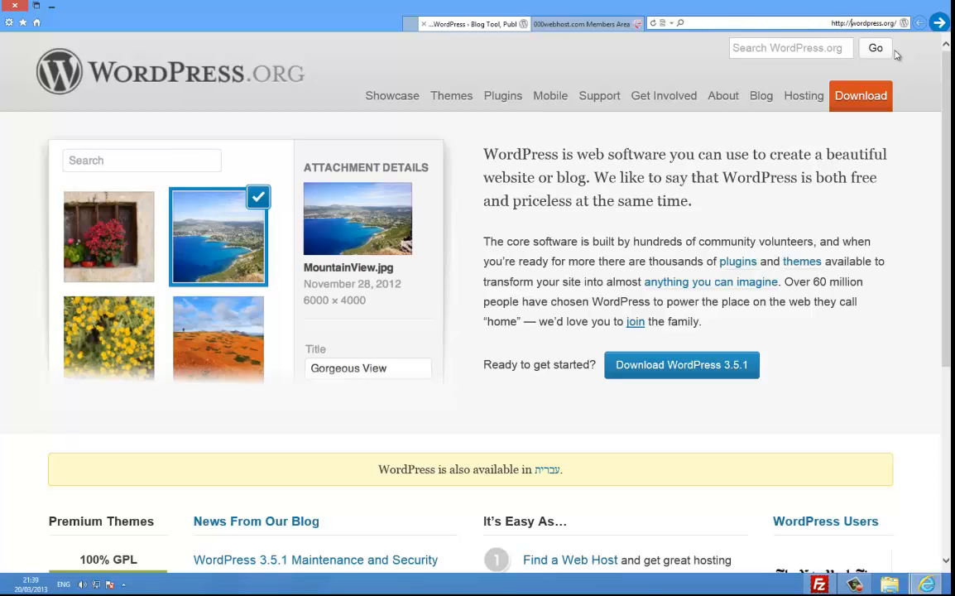
Step: Go to he.wordpress.org and download the wordpress-3.5.1-he_IL.zip package
{"action": "type", "text": "he."}
{"action": "key", "text": "Return"}
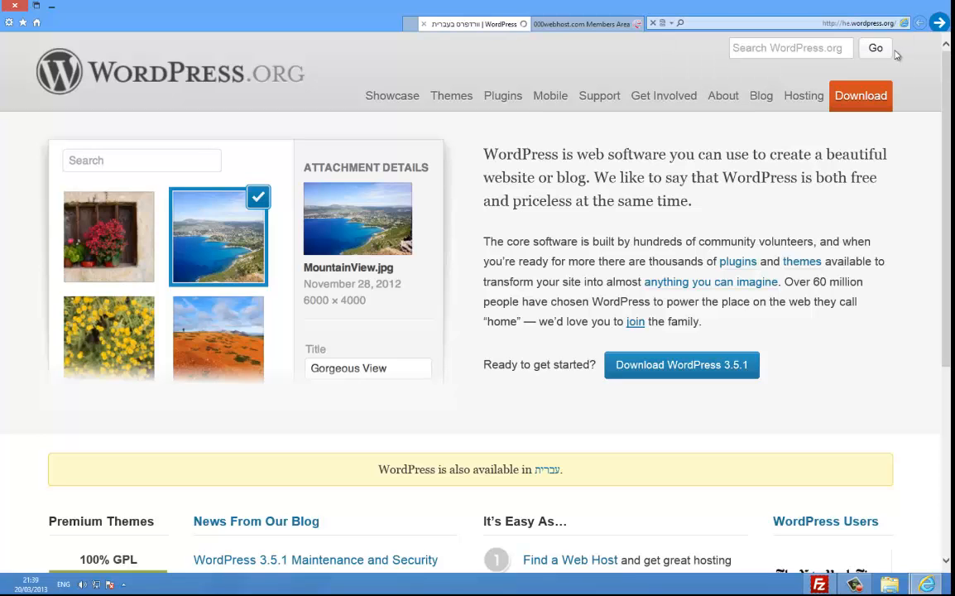
{"action": "scroll", "coordinate": [432, 351], "scroll_direction": "down", "scroll_amount": 3}
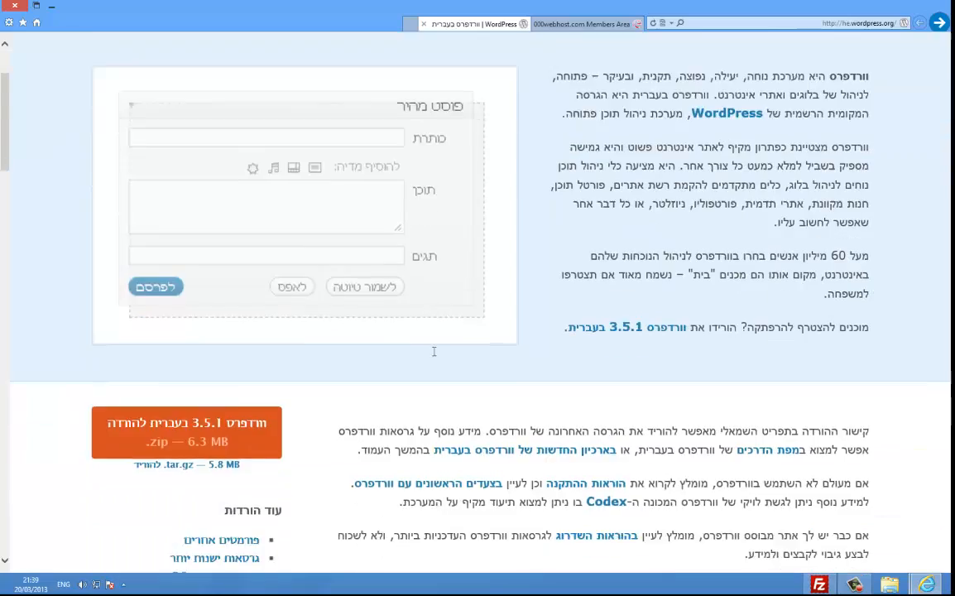
{"action": "scroll", "coordinate": [442, 344], "scroll_direction": "up", "scroll_amount": 3}
{"action": "scroll", "coordinate": [488, 293], "scroll_direction": "down", "scroll_amount": 5}
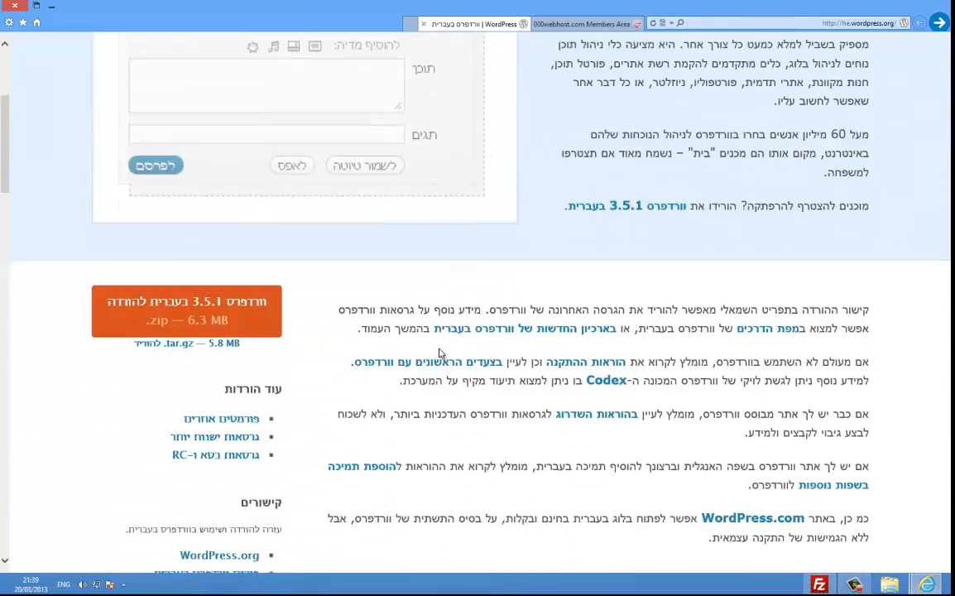
{"action": "scroll", "coordinate": [430, 313], "scroll_direction": "down", "scroll_amount": 3}
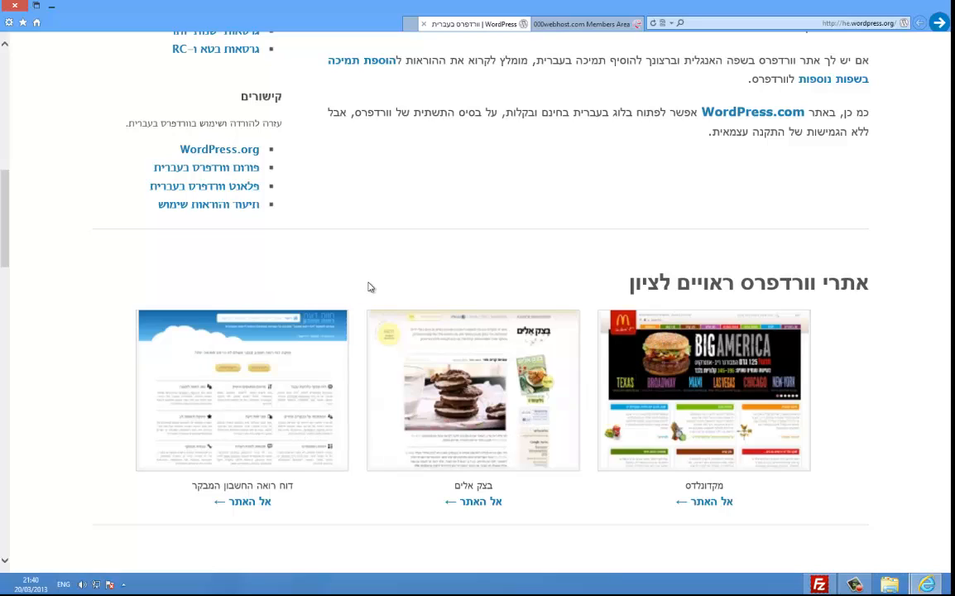
{"action": "scroll", "coordinate": [346, 296], "scroll_direction": "up", "scroll_amount": 4}
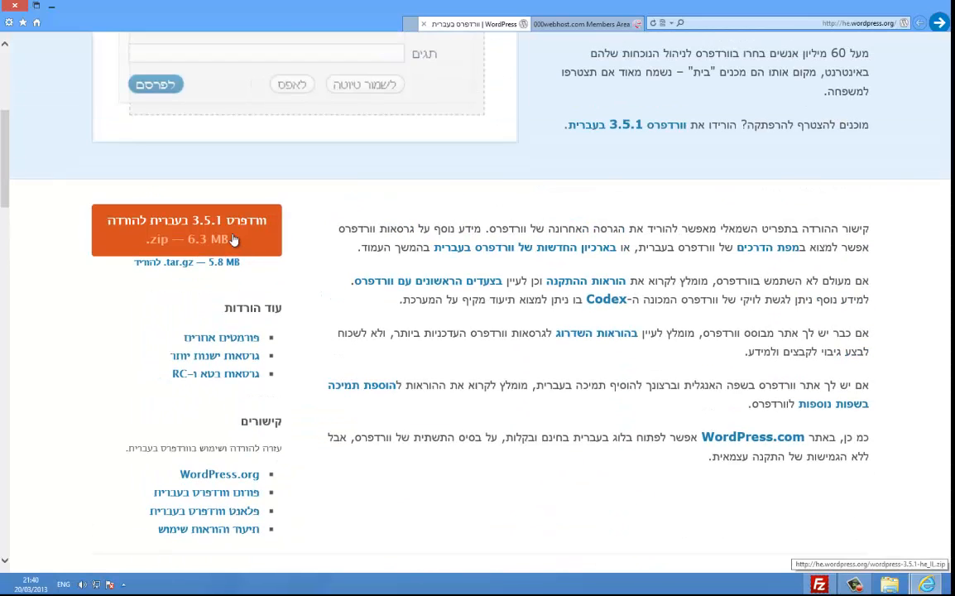
{"action": "scroll", "coordinate": [682, 470], "scroll_direction": "down", "scroll_amount": 1}
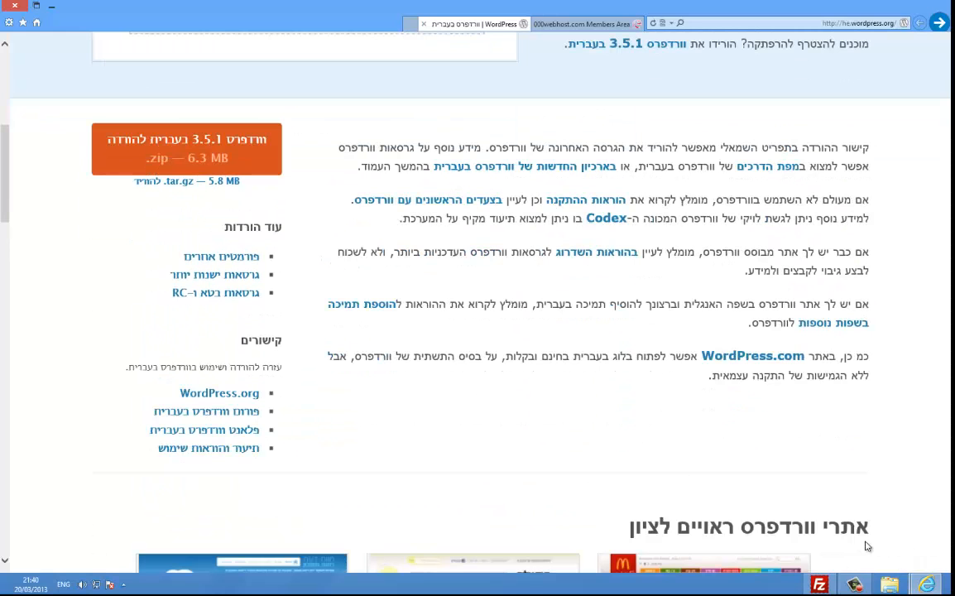
{"action": "scroll", "coordinate": [633, 534], "scroll_direction": "down", "scroll_amount": 3}
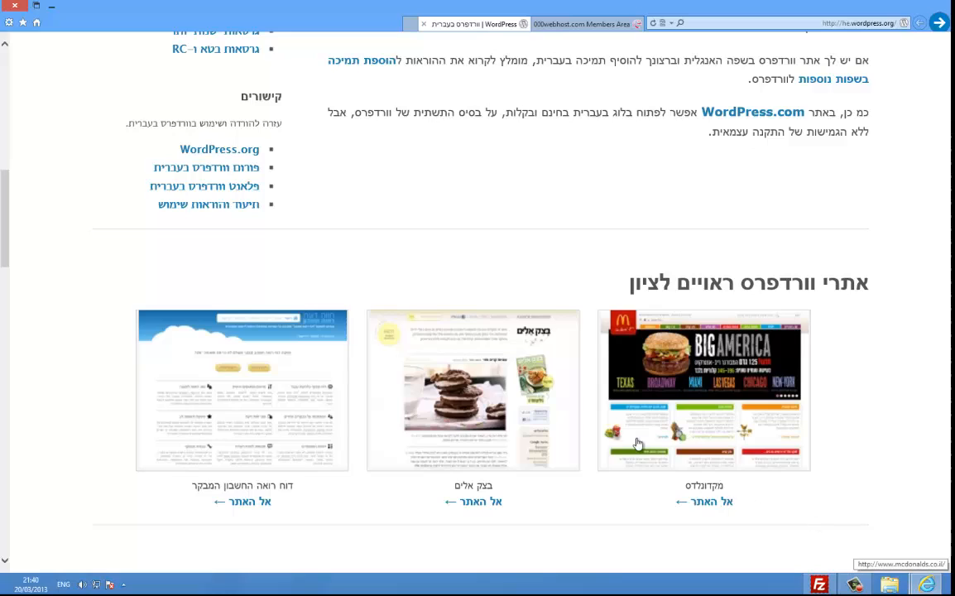
{"action": "scroll", "coordinate": [238, 188], "scroll_direction": "up", "scroll_amount": 4}
{"action": "left_click", "coordinate": [213, 238]}
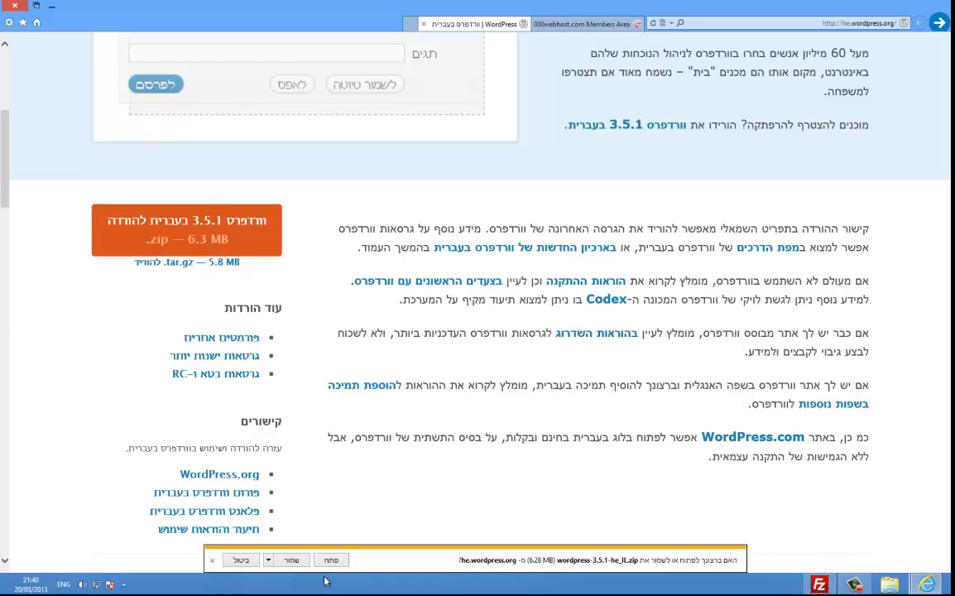
Step: Save wordpress-3.5.1-he_IL.zip to the Documents library and return to the 000webhost Members Area
{"action": "left_click", "coordinate": [269, 561]}
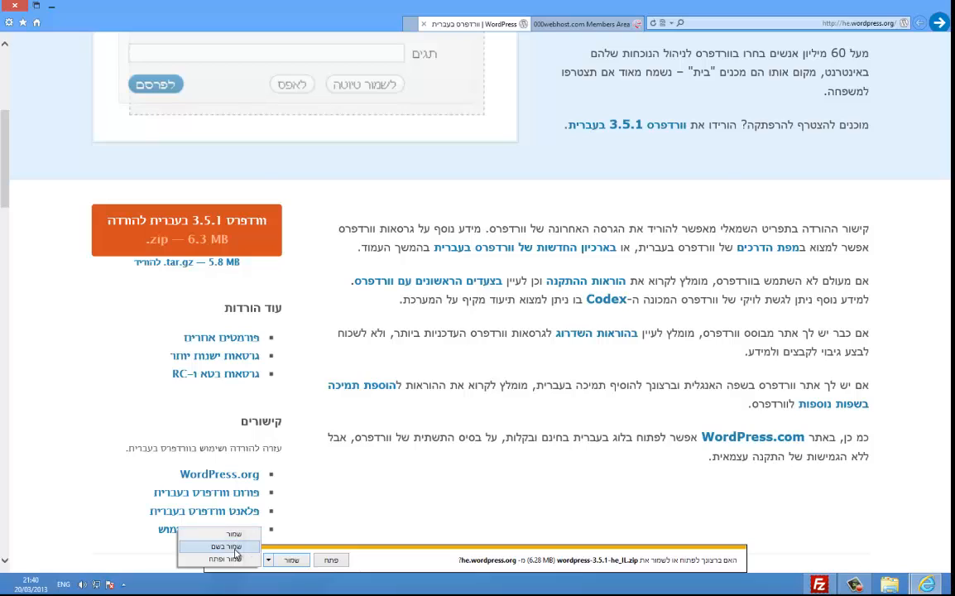
{"action": "left_click", "coordinate": [215, 495]}
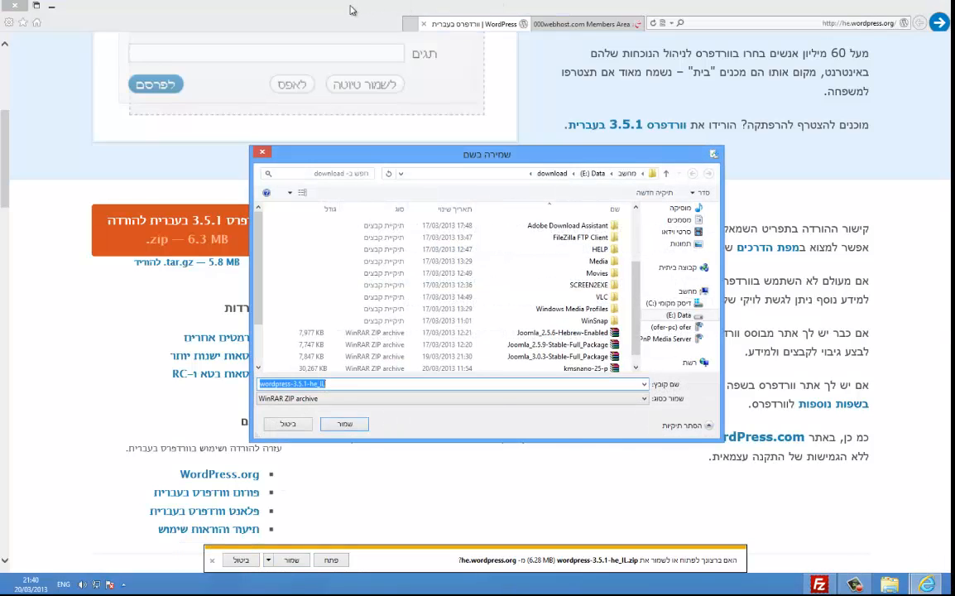
{"action": "left_click_drag", "start_coordinate": [351, 10], "coordinate": [461, 56]}
{"action": "left_click_drag", "start_coordinate": [371, 52], "coordinate": [359, 0]}
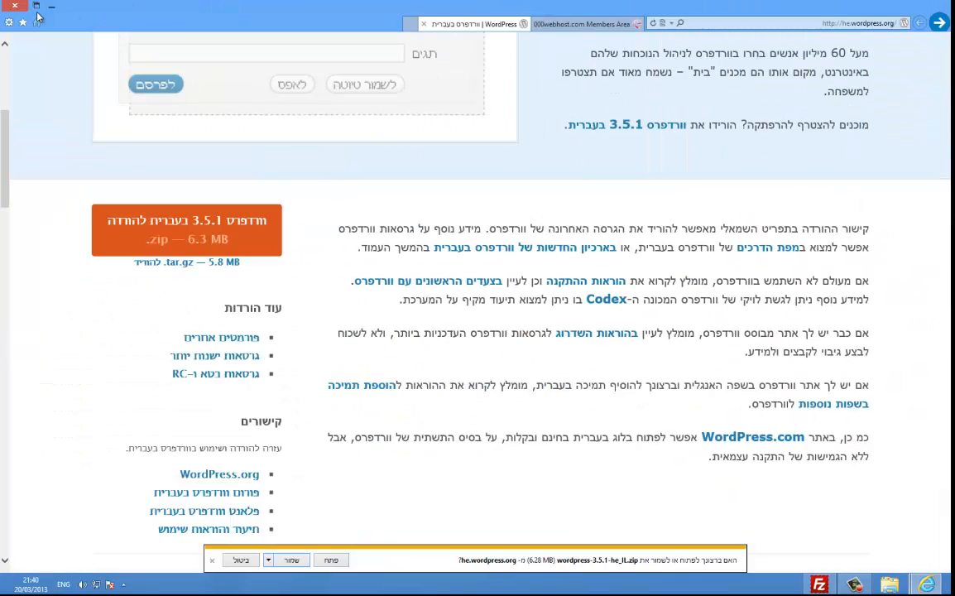
{"action": "left_click", "coordinate": [51, 5]}
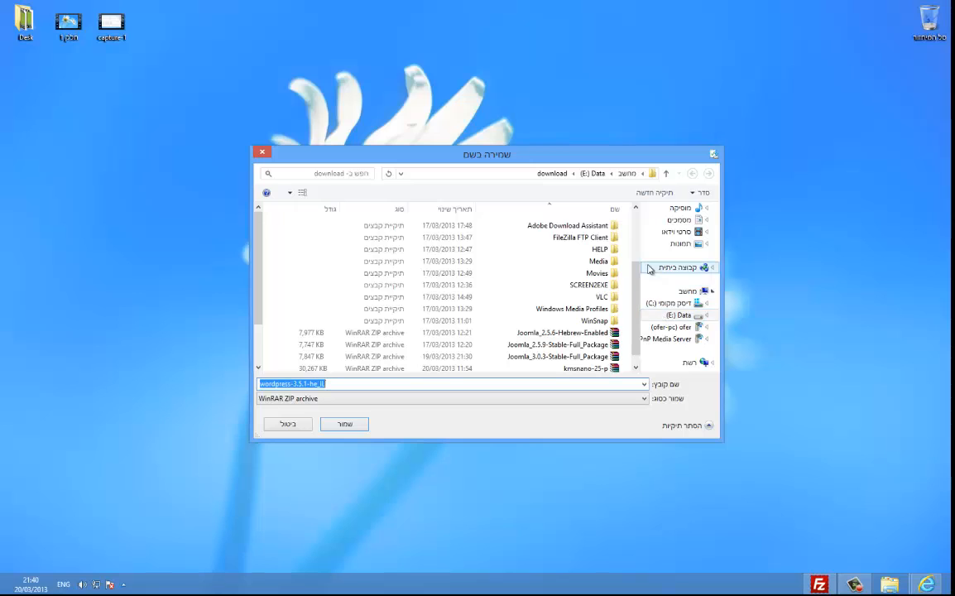
{"action": "scroll", "coordinate": [636, 249], "scroll_direction": "up", "scroll_amount": 2}
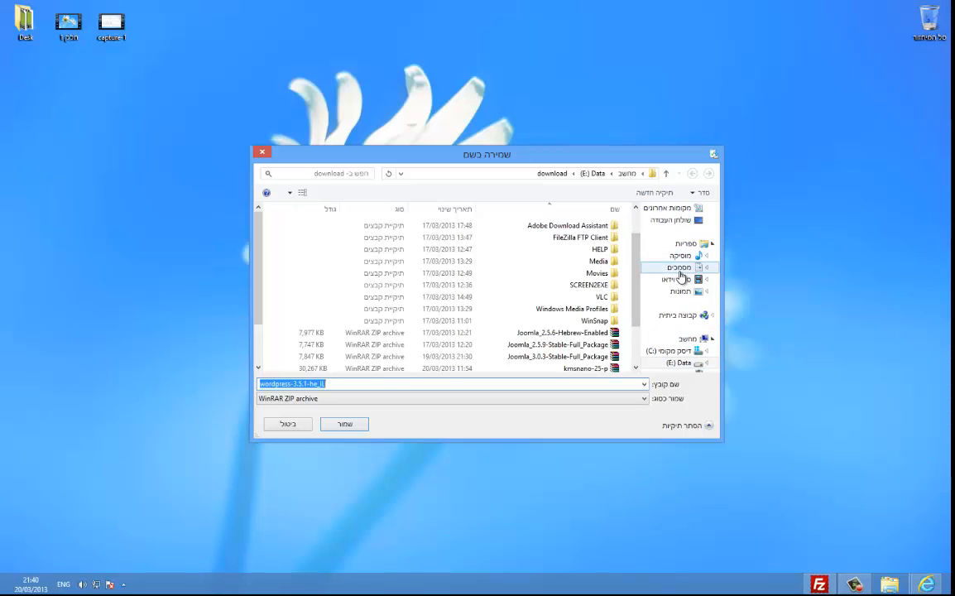
{"action": "left_click", "coordinate": [678, 268]}
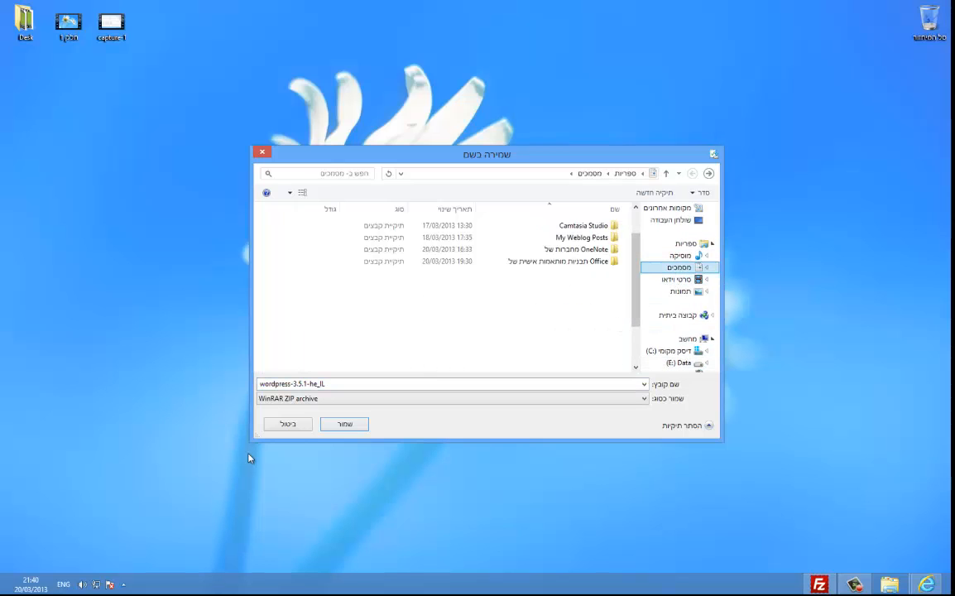
{"action": "left_click", "coordinate": [344, 424]}
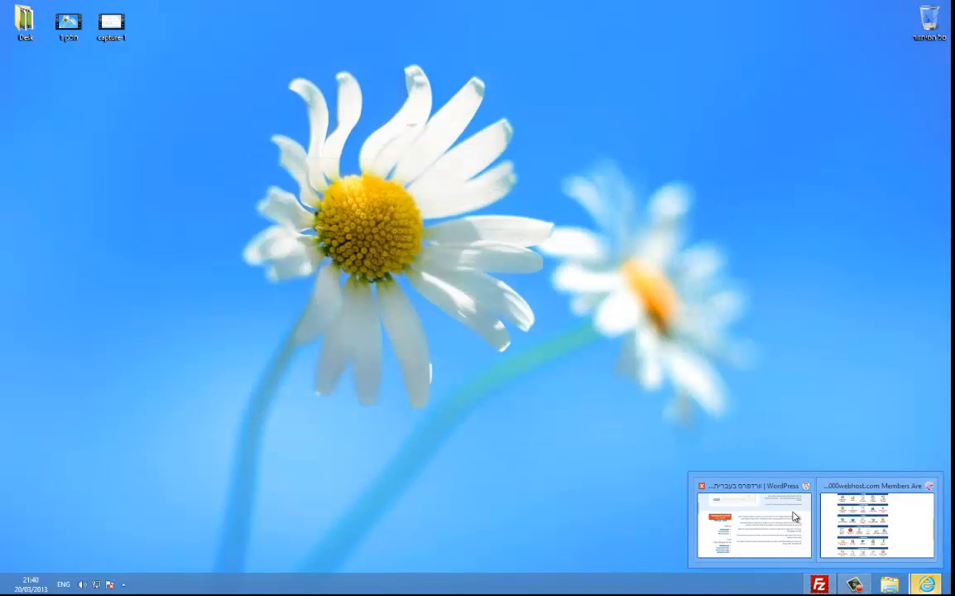
{"action": "left_click", "coordinate": [794, 516]}
{"action": "left_click", "coordinate": [486, 34]}
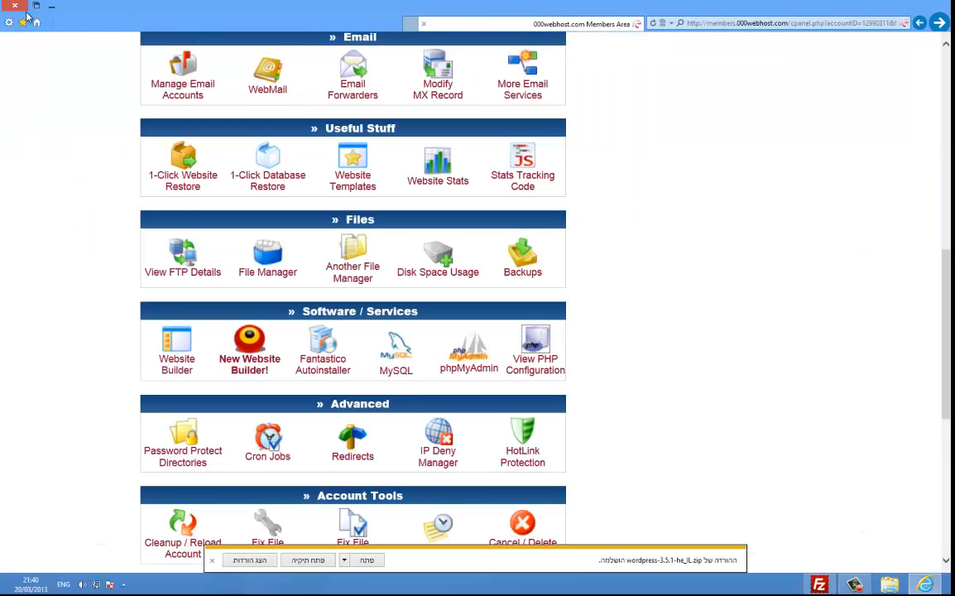
Step: Show Documents in File Explorer and open WinRAR's Extract files options for wordpress-3.5.1-he_IL.zip
{"action": "left_click", "coordinate": [889, 584]}
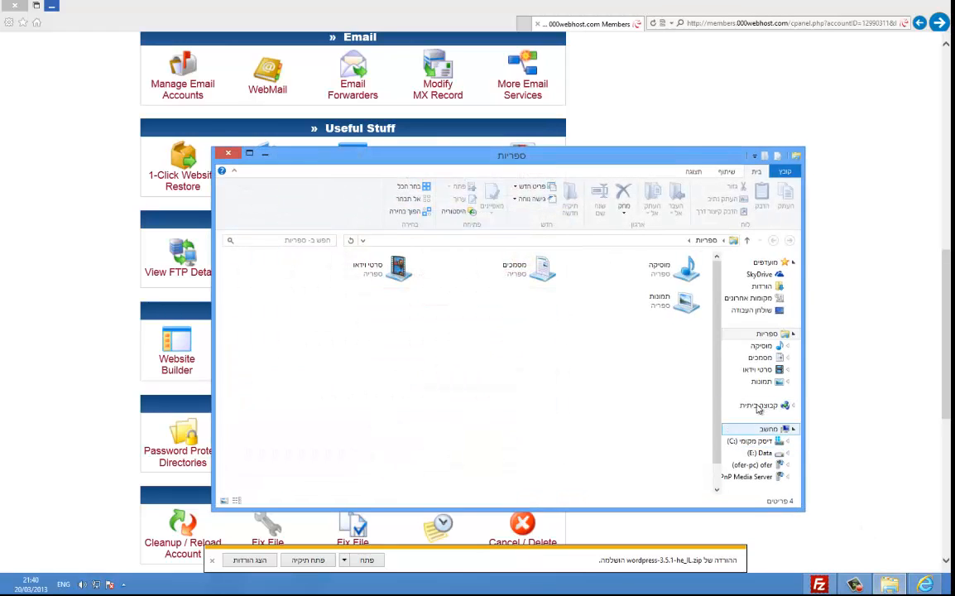
{"action": "left_click", "coordinate": [758, 357]}
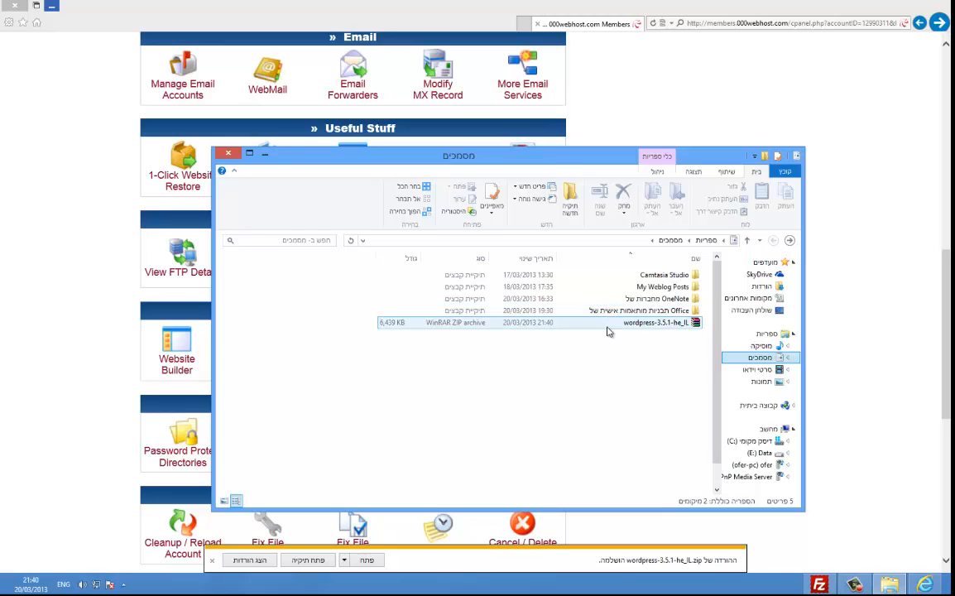
{"action": "right_click", "coordinate": [607, 329]}
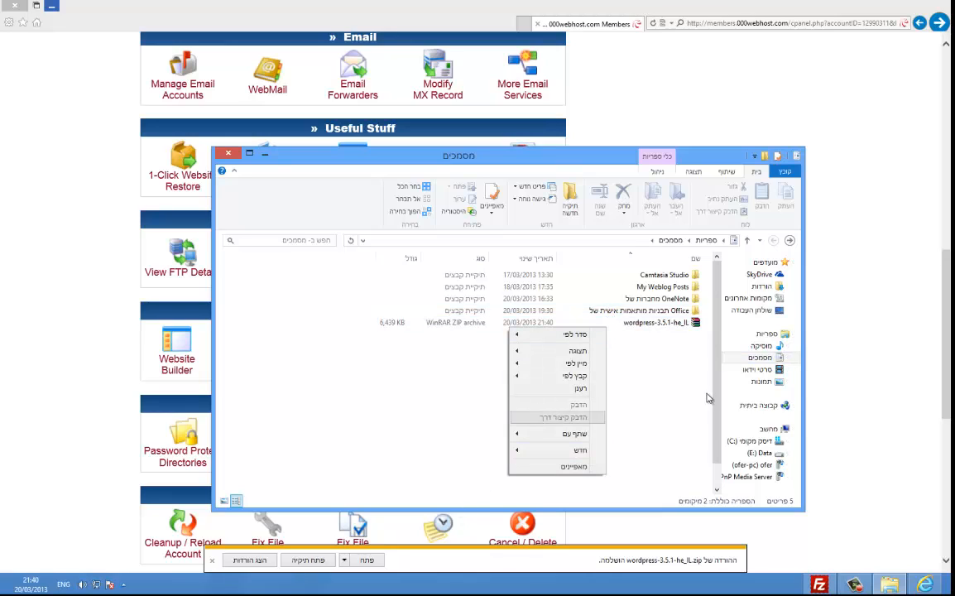
{"action": "right_click", "coordinate": [699, 328]}
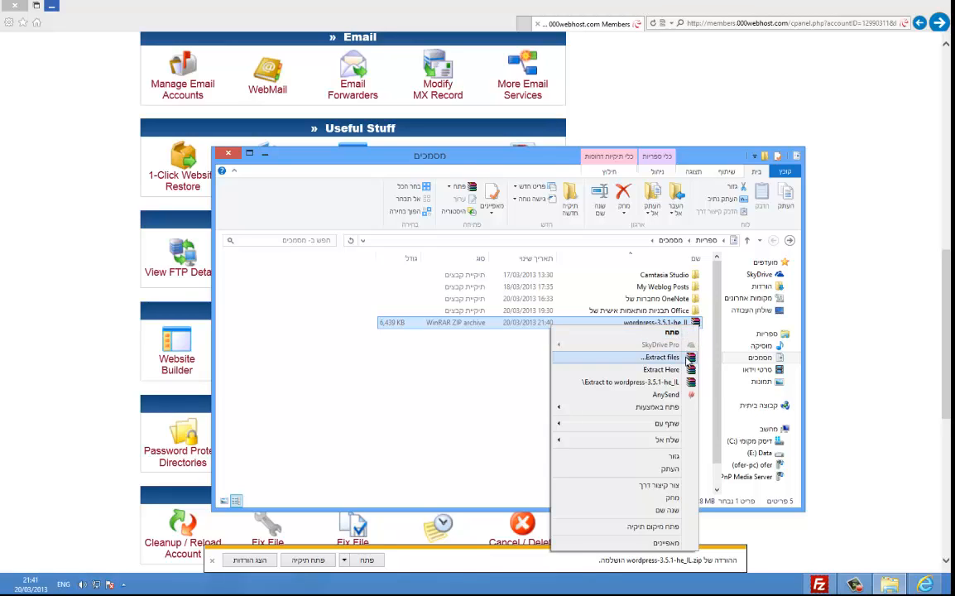
{"action": "left_click", "coordinate": [675, 357]}
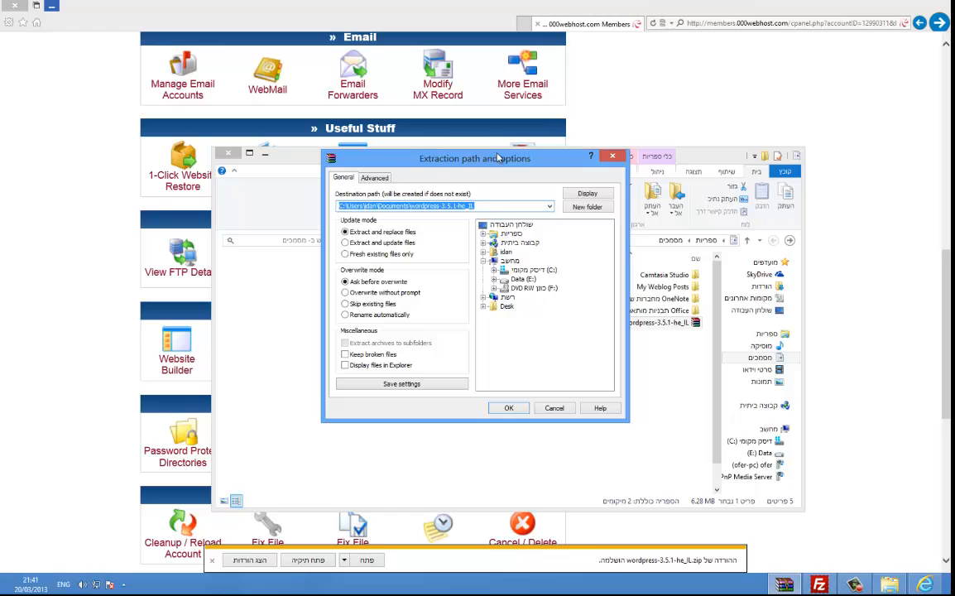
Step: Cancel the extraction dialog and use Extract Here to unpack the zip into Documents
{"action": "left_click", "coordinate": [613, 156]}
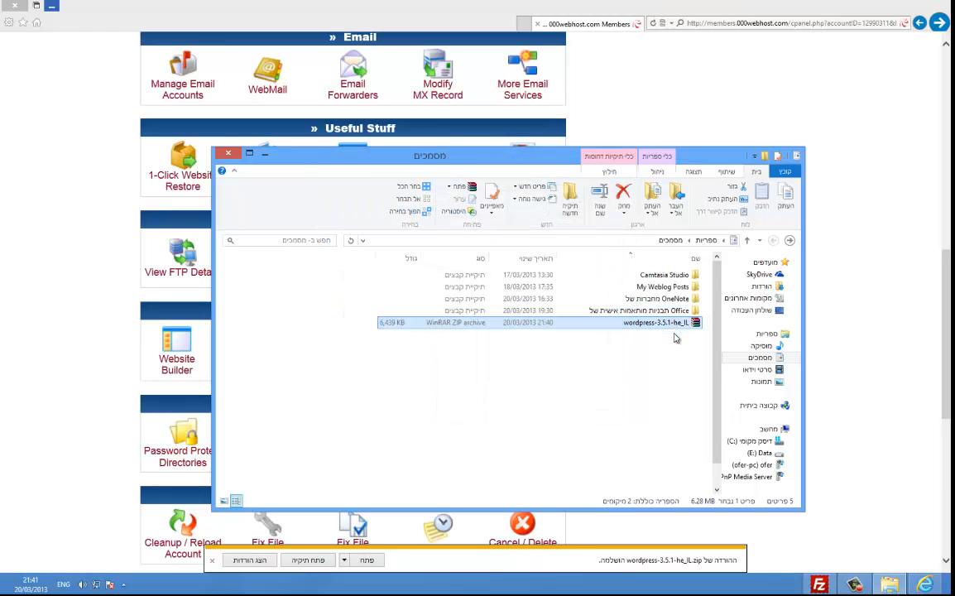
{"action": "right_click", "coordinate": [671, 329]}
{"action": "left_click", "coordinate": [662, 365]}
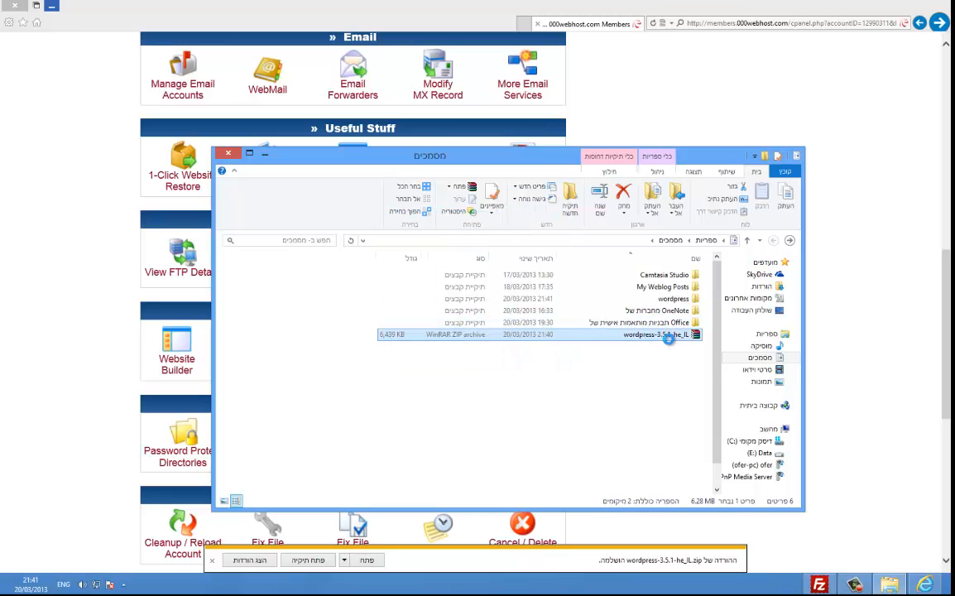
Step: Inspect the wordpress folder inside the zip archive in WinRAR, then close the archive
{"action": "double_click", "coordinate": [668, 336]}
{"action": "left_click_drag", "start_coordinate": [278, 231], "coordinate": [171, 184]}
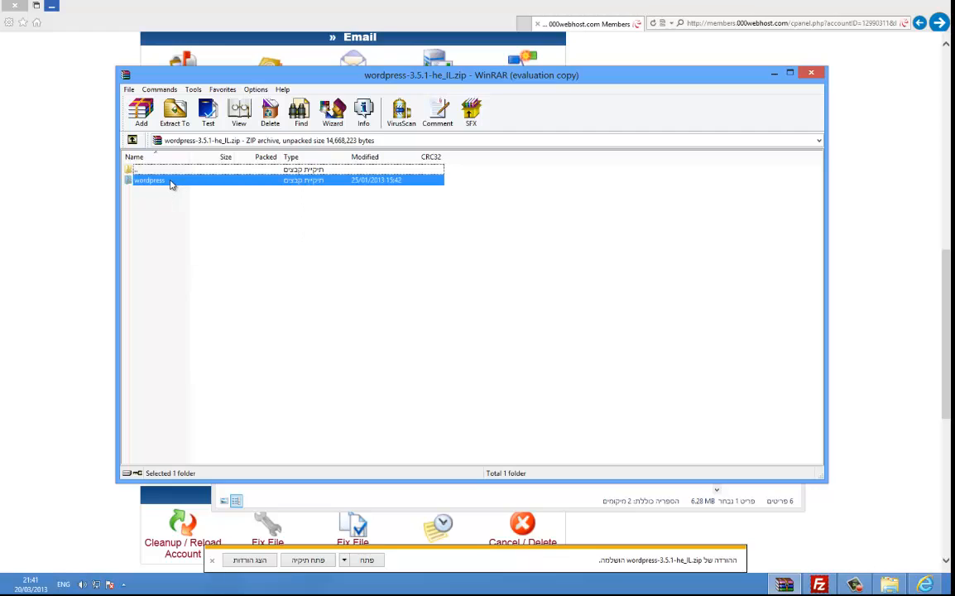
{"action": "left_click", "coordinate": [811, 74]}
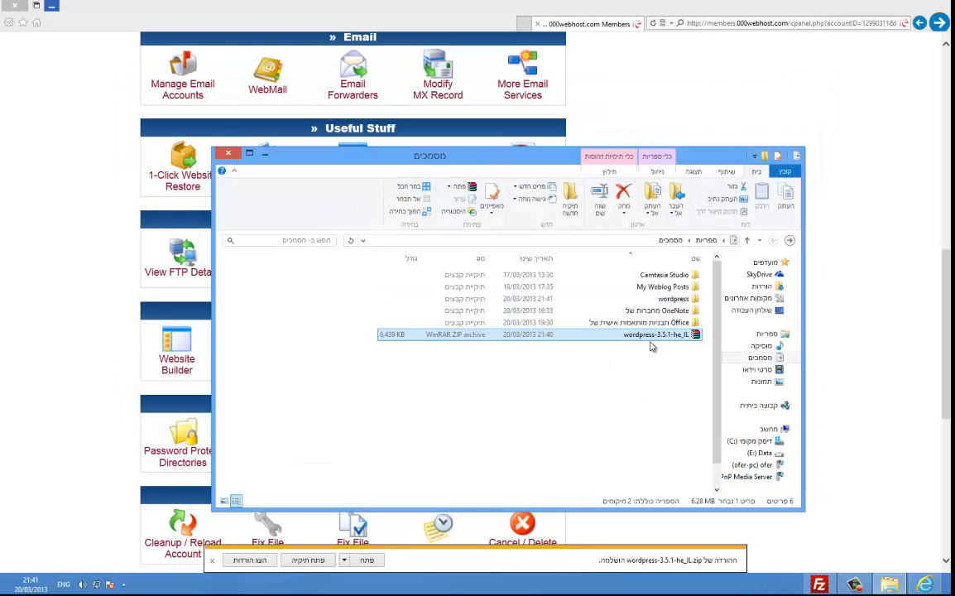
Step: Open the extracted wordpress folder to check its contents, then go back to Documents
{"action": "left_click", "coordinate": [684, 301]}
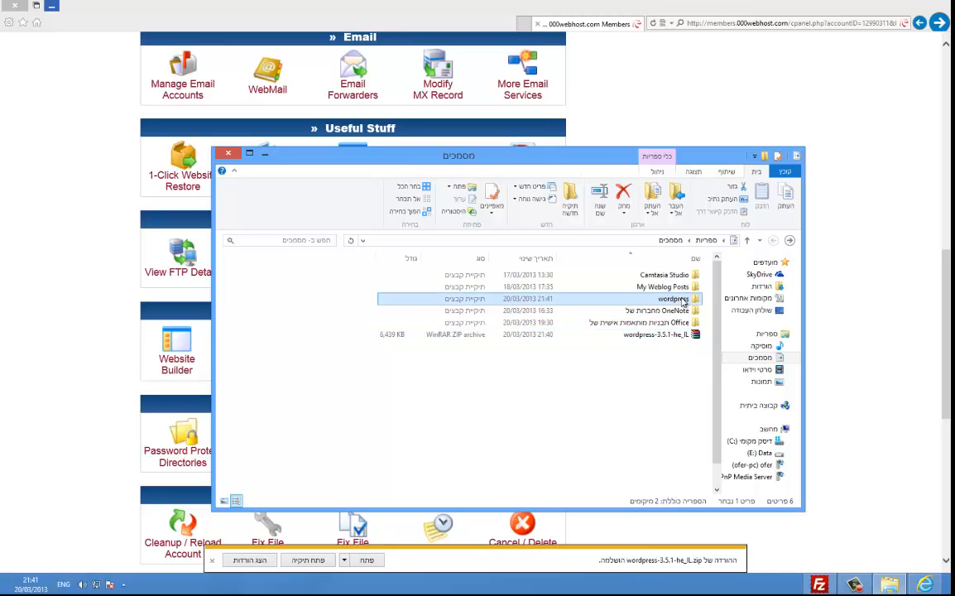
{"action": "double_click", "coordinate": [683, 300]}
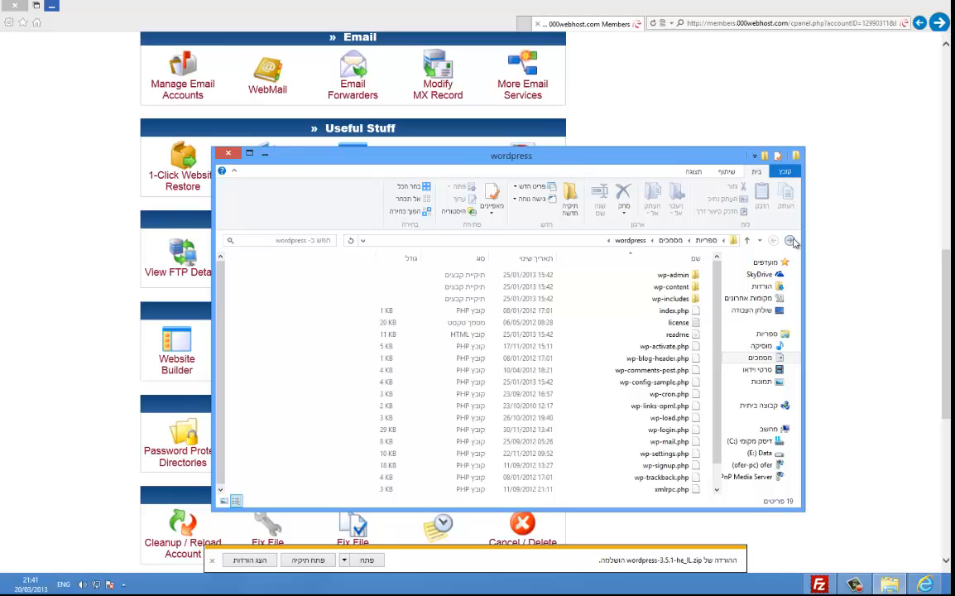
{"action": "key", "text": "BackSpace"}
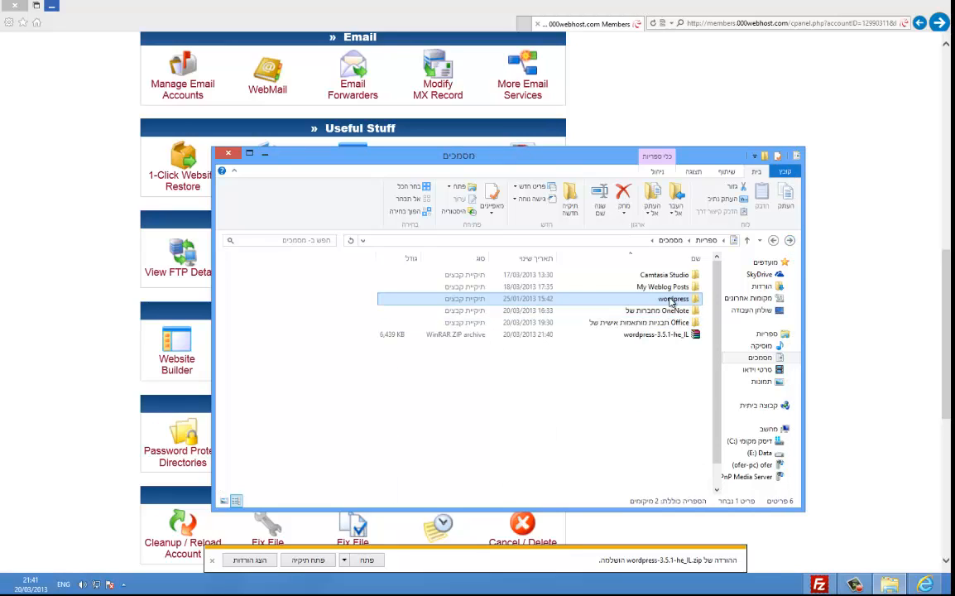
Step: Minimise Internet Explorer so only the Documents window remains on the desktop
{"action": "mouse_move", "coordinate": [671, 302]}
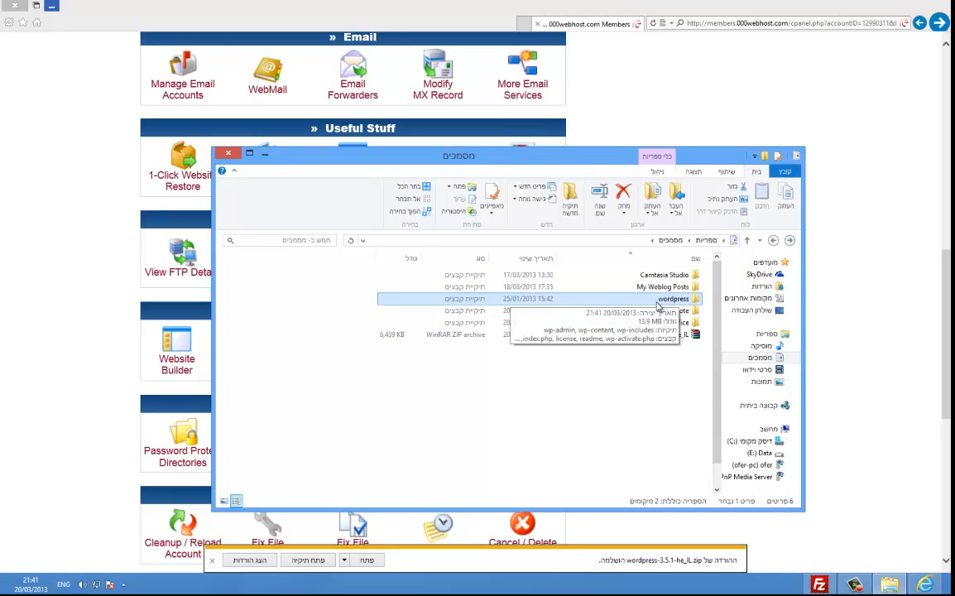
{"action": "left_click", "coordinate": [39, 6]}
{"action": "left_click_drag", "start_coordinate": [86, 16], "coordinate": [205, 0]}
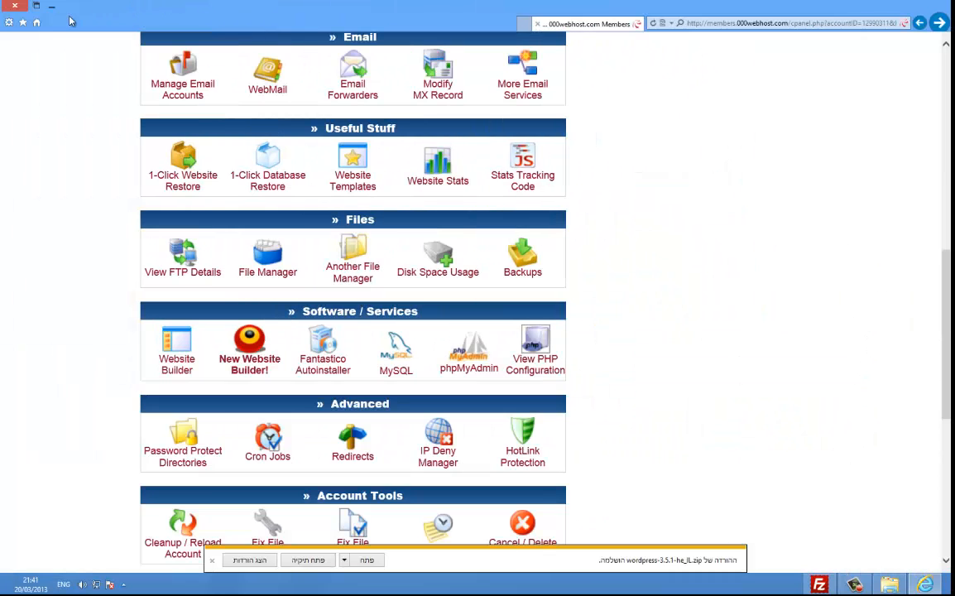
{"action": "left_click", "coordinate": [50, 7]}
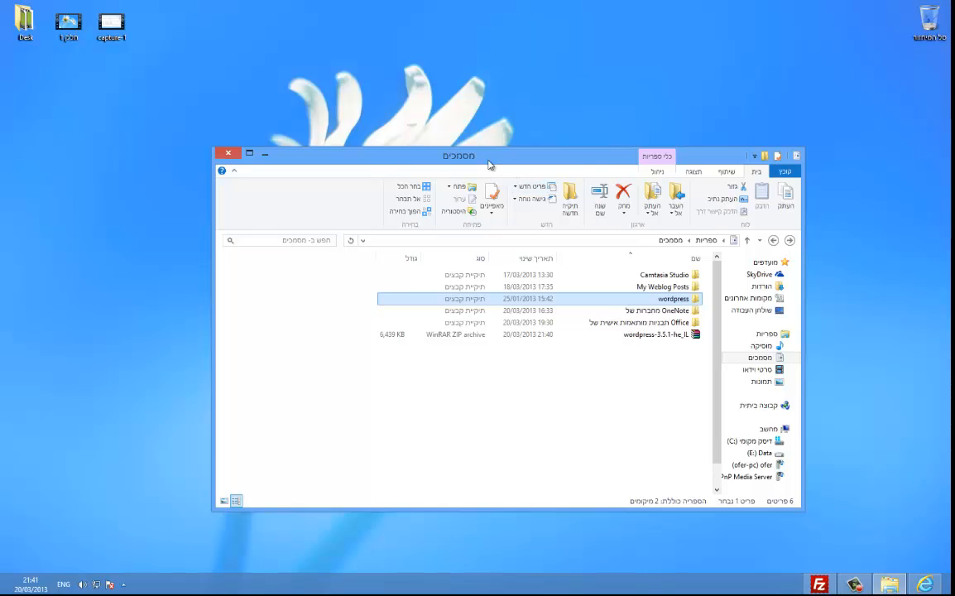
Step: Dock Documents on the right, bring FileZilla up on the left, and open the remote public_html folder
{"action": "left_click_drag", "start_coordinate": [488, 158], "coordinate": [948, 201]}
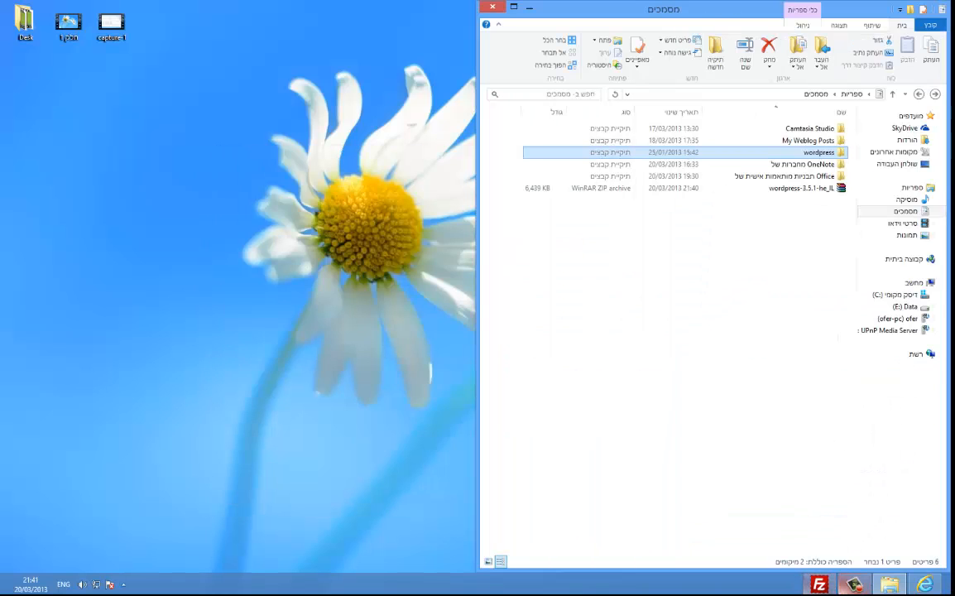
{"action": "left_click", "coordinate": [819, 584]}
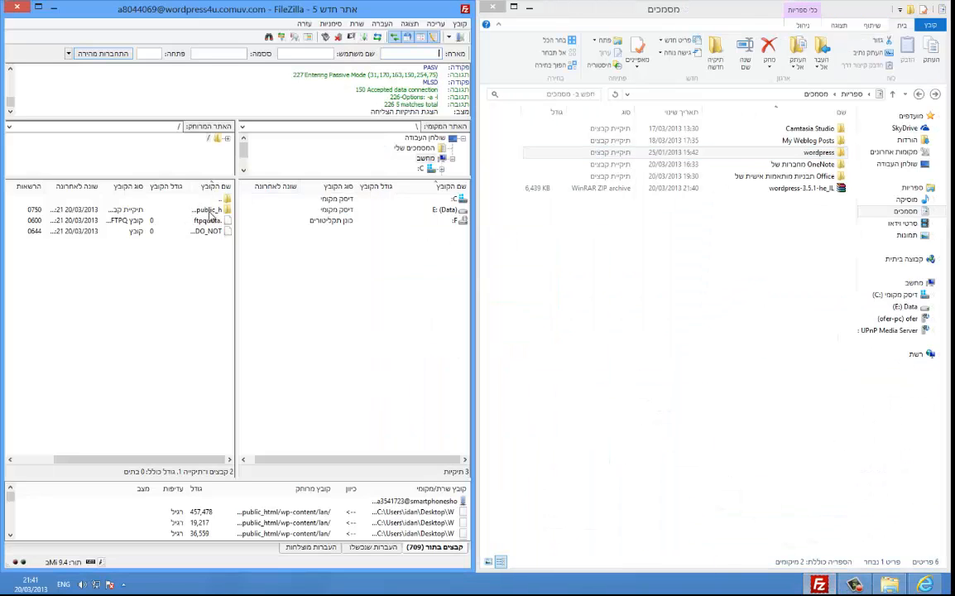
{"action": "left_click", "coordinate": [212, 212]}
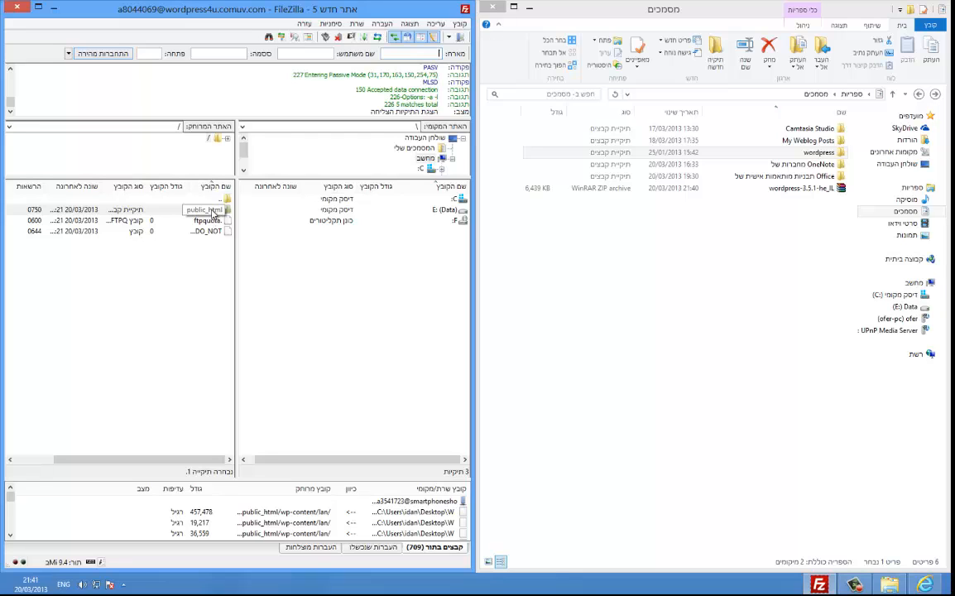
{"action": "double_click", "coordinate": [213, 212]}
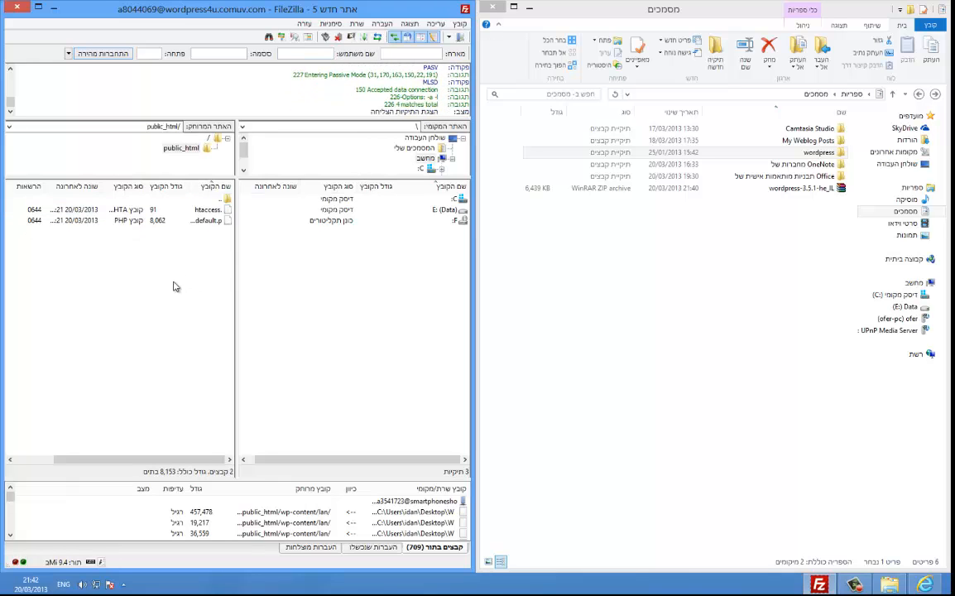
Step: Open the extracted wordpress folder and review its 19 items, such as wp-admin, wp-content and index.php
{"action": "left_click", "coordinate": [790, 165]}
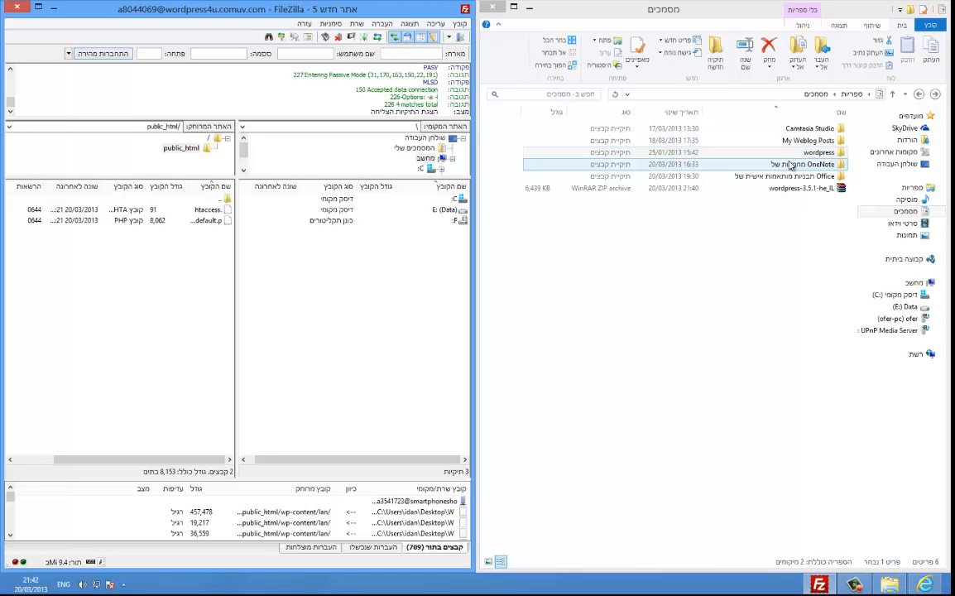
{"action": "left_click", "coordinate": [790, 156]}
{"action": "double_click", "coordinate": [792, 157]}
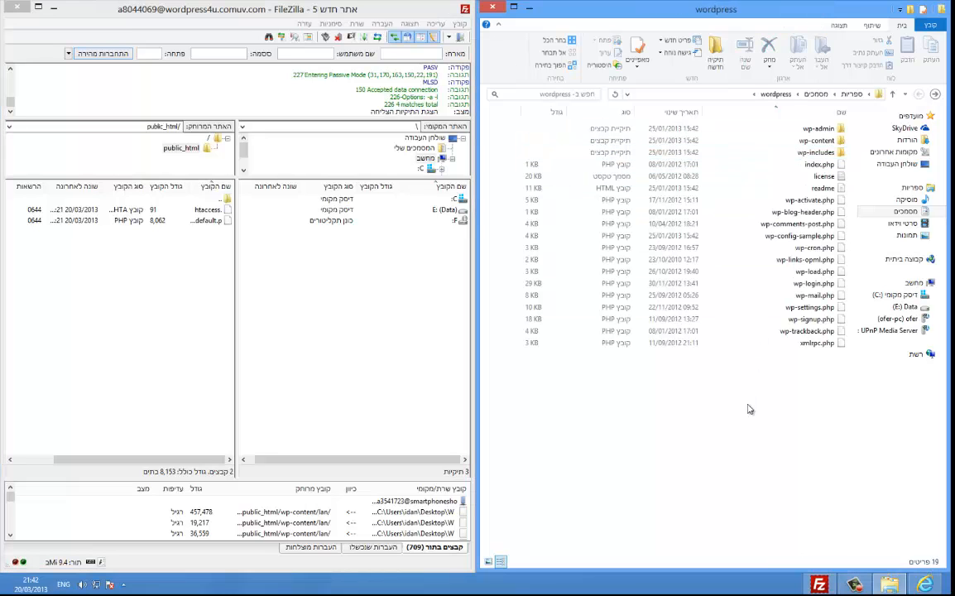
{"action": "left_click", "coordinate": [934, 95]}
{"action": "double_click", "coordinate": [808, 157]}
{"action": "left_click_drag", "start_coordinate": [761, 481], "coordinate": [757, 134]}
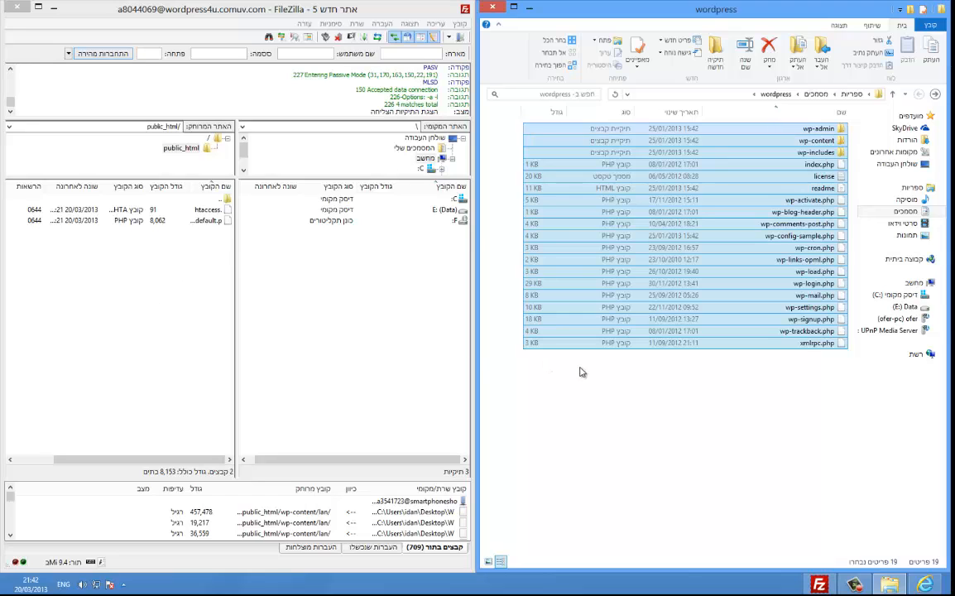
{"action": "left_click", "coordinate": [762, 496]}
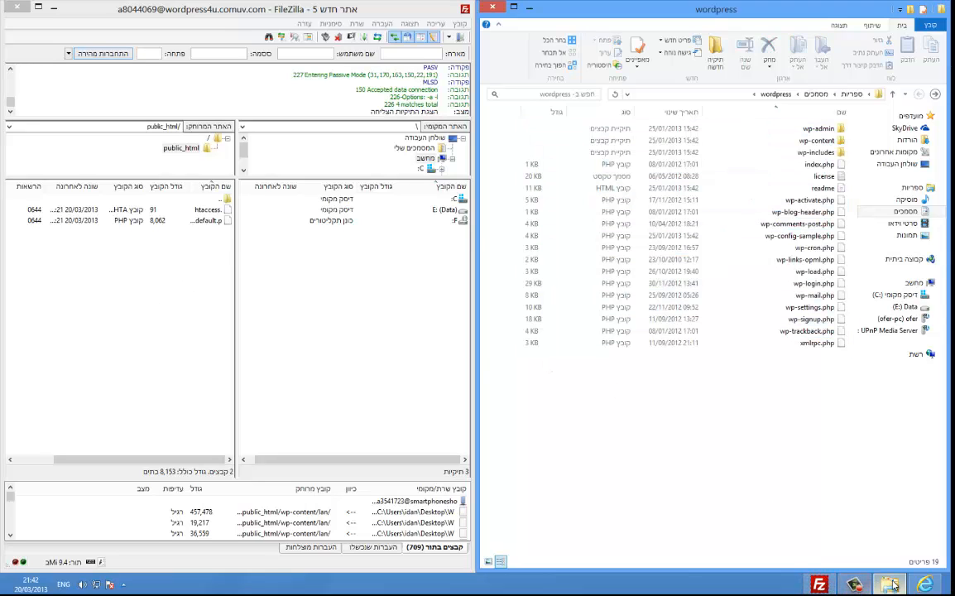
Step: Open wordpress4u.comuv.com from the control panel to see 'Your website is up and running!', then close it
{"action": "left_click", "coordinate": [922, 584]}
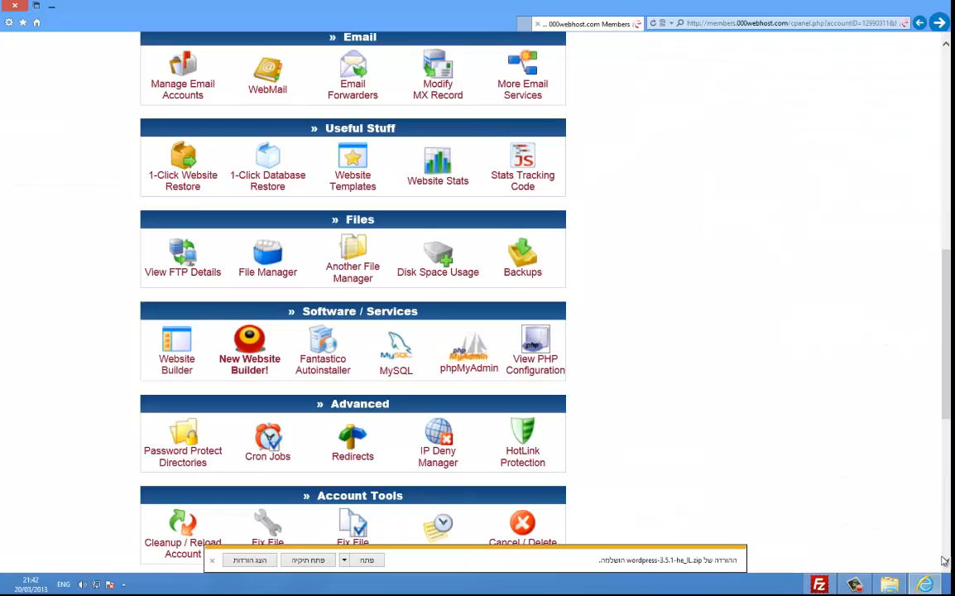
{"action": "scroll", "coordinate": [686, 230], "scroll_direction": "up", "scroll_amount": 10}
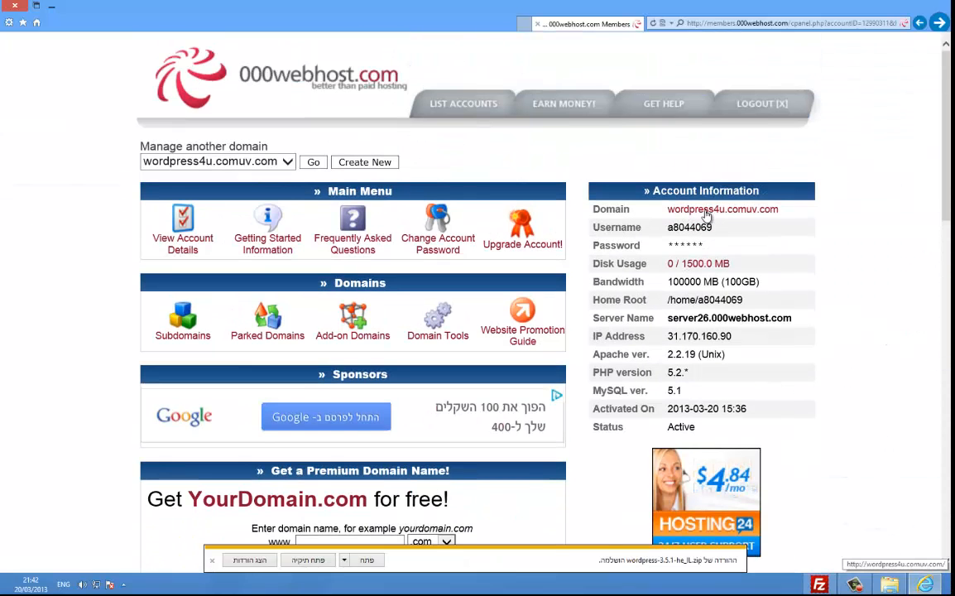
{"action": "left_click", "coordinate": [722, 208]}
{"action": "left_click", "coordinate": [504, 20]}
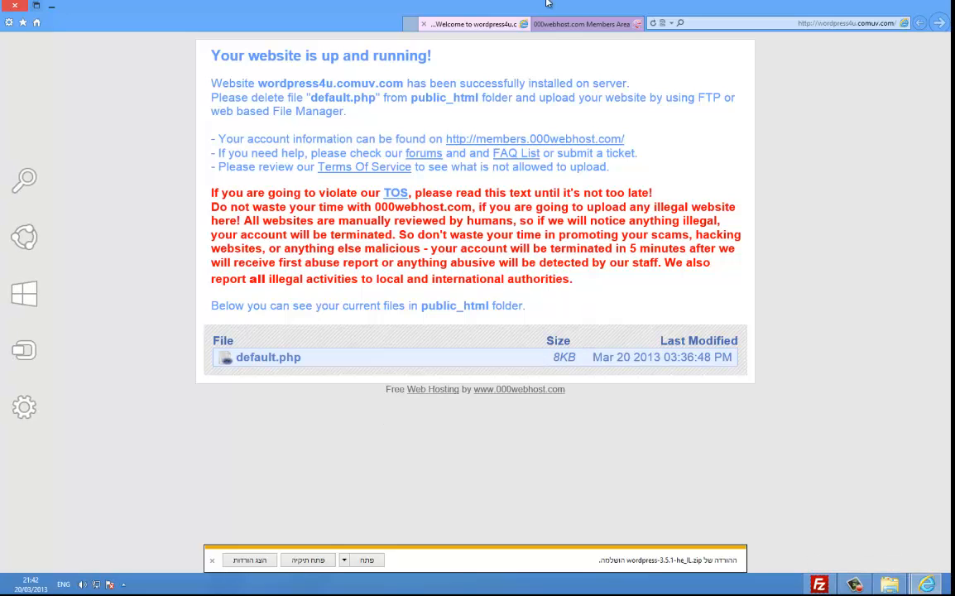
{"action": "middle_click", "coordinate": [503, 25]}
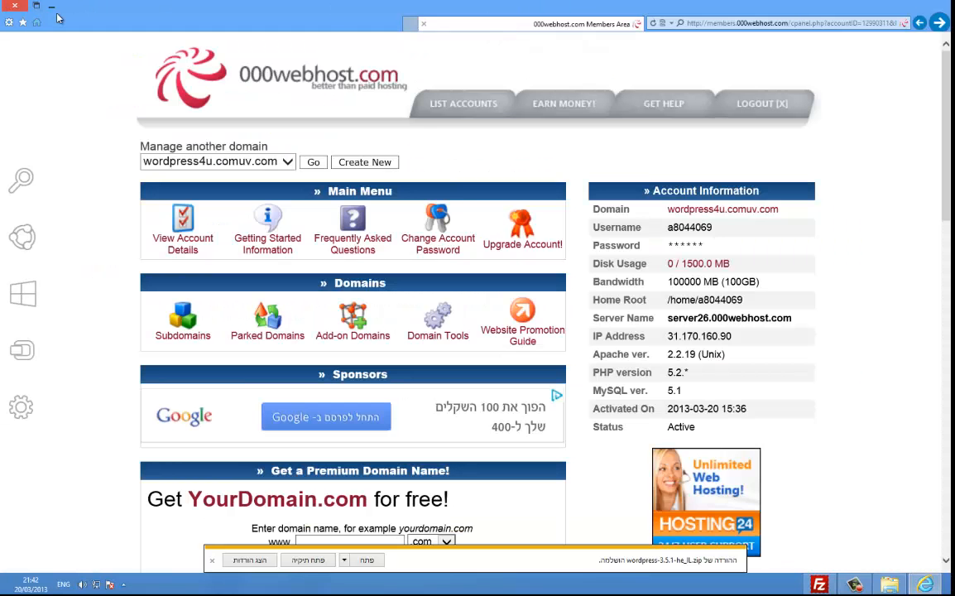
{"action": "left_click", "coordinate": [52, 8]}
Step: Return to Documents and drag the wordpress folder toward FileZilla's public_html listing
{"action": "left_click_drag", "start_coordinate": [787, 458], "coordinate": [741, 131]}
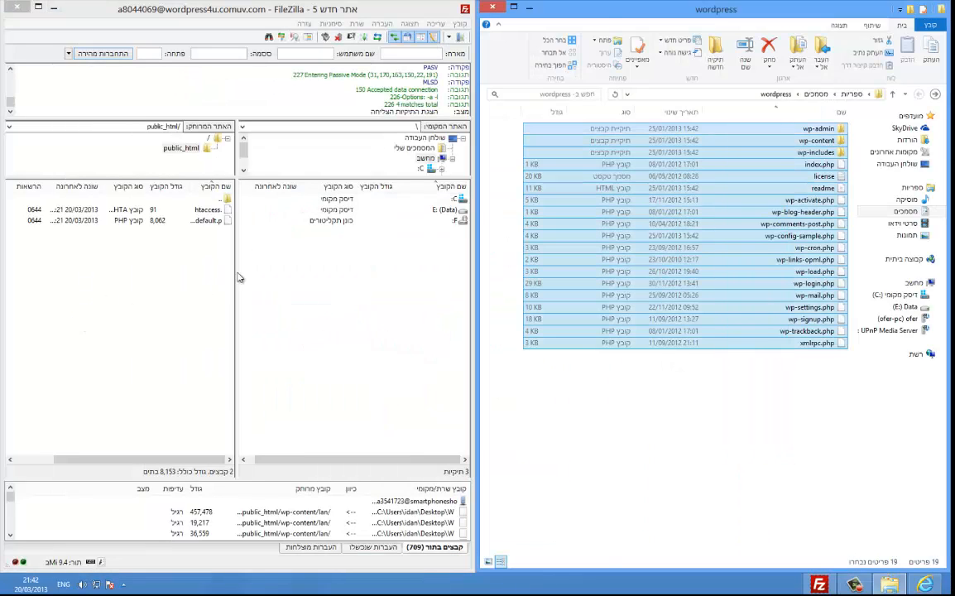
{"action": "left_click", "coordinate": [643, 476]}
{"action": "left_click", "coordinate": [935, 94]}
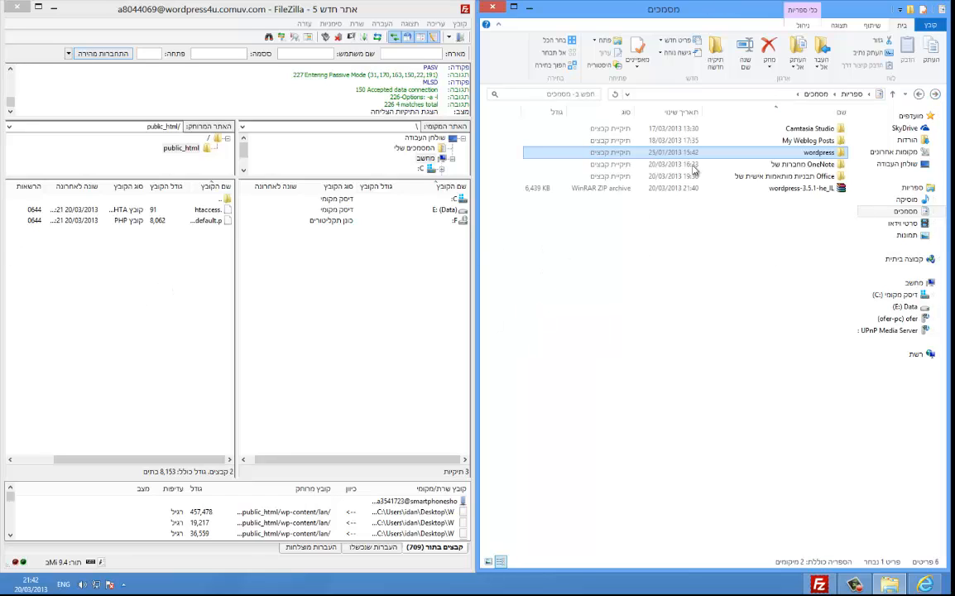
{"action": "left_click_drag", "start_coordinate": [707, 152], "coordinate": [656, 151]}
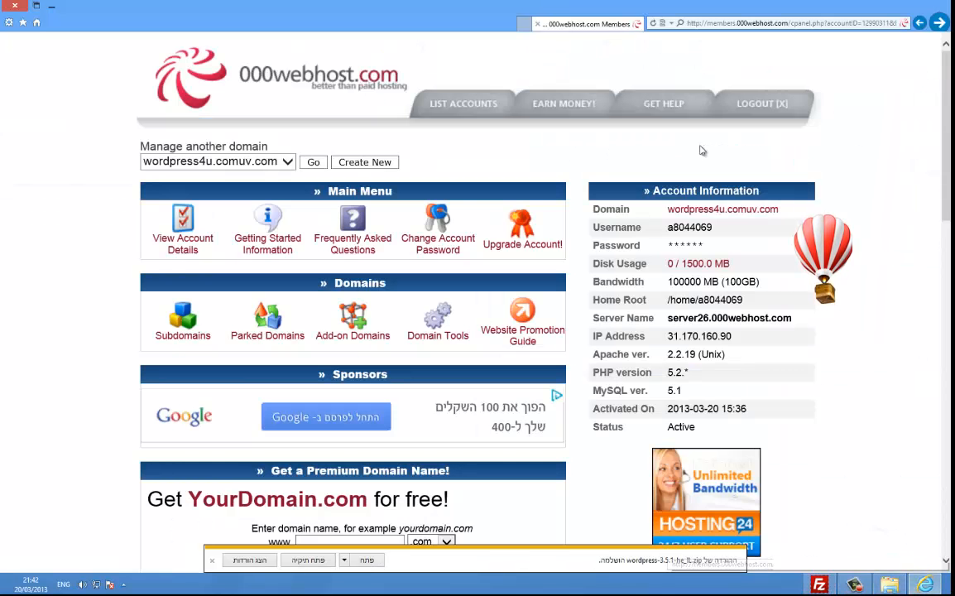
Step: Reopen wordpress4u.comuv.com in a new tab, close it, and minimise the browser
{"action": "left_click", "coordinate": [708, 210]}
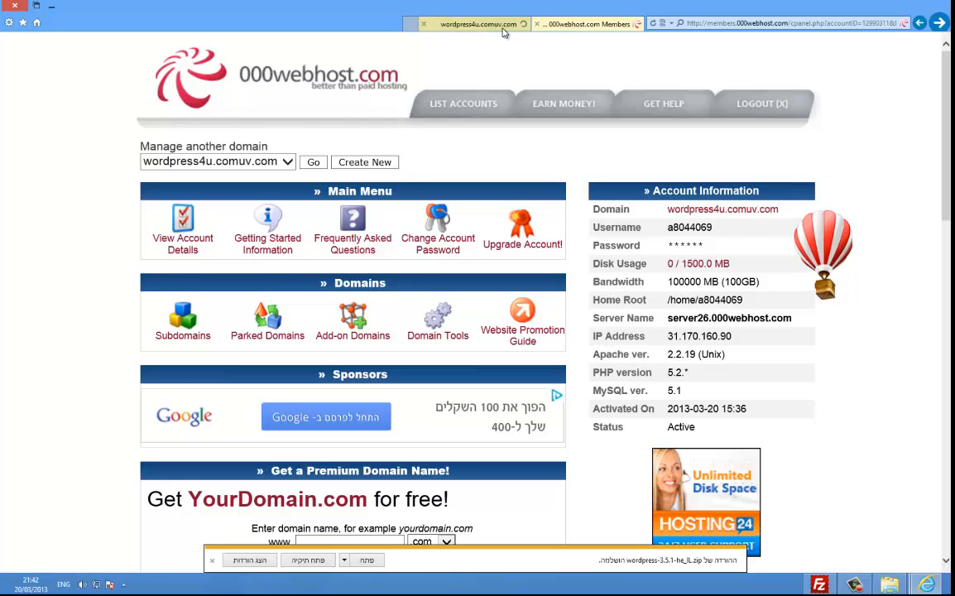
{"action": "left_click", "coordinate": [501, 25]}
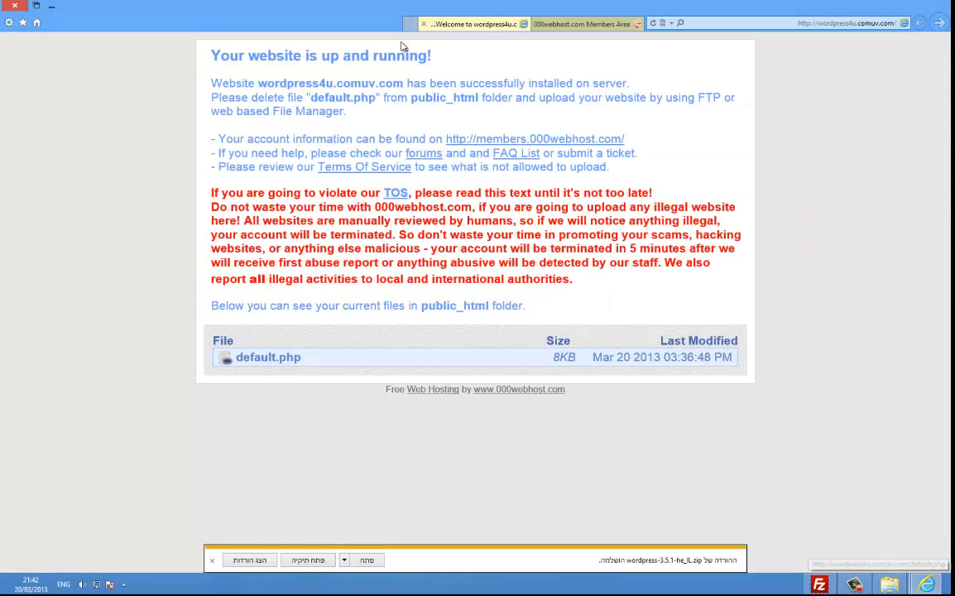
{"action": "left_click", "coordinate": [424, 24]}
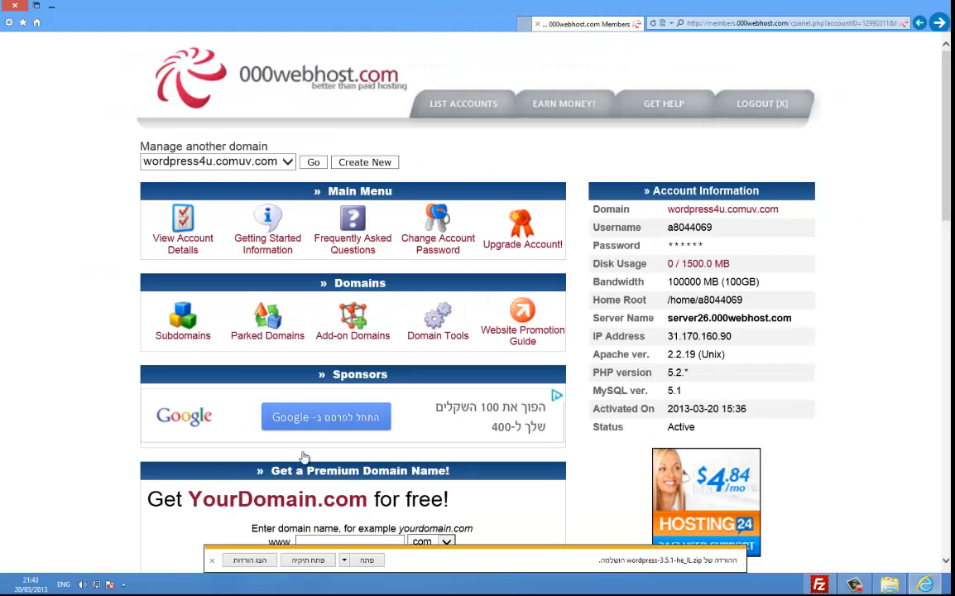
{"action": "left_click", "coordinate": [51, 6]}
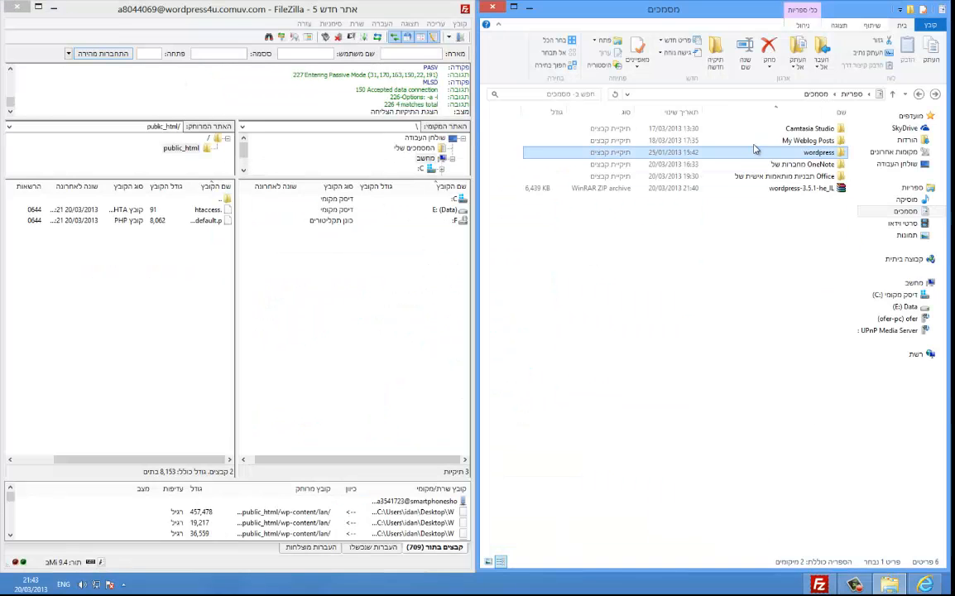
Step: Upload all 19 WordPress files and folders into the server's public_html, then close the local wordpress window
{"action": "double_click", "coordinate": [768, 156]}
{"action": "left_click_drag", "start_coordinate": [675, 433], "coordinate": [177, 298]}
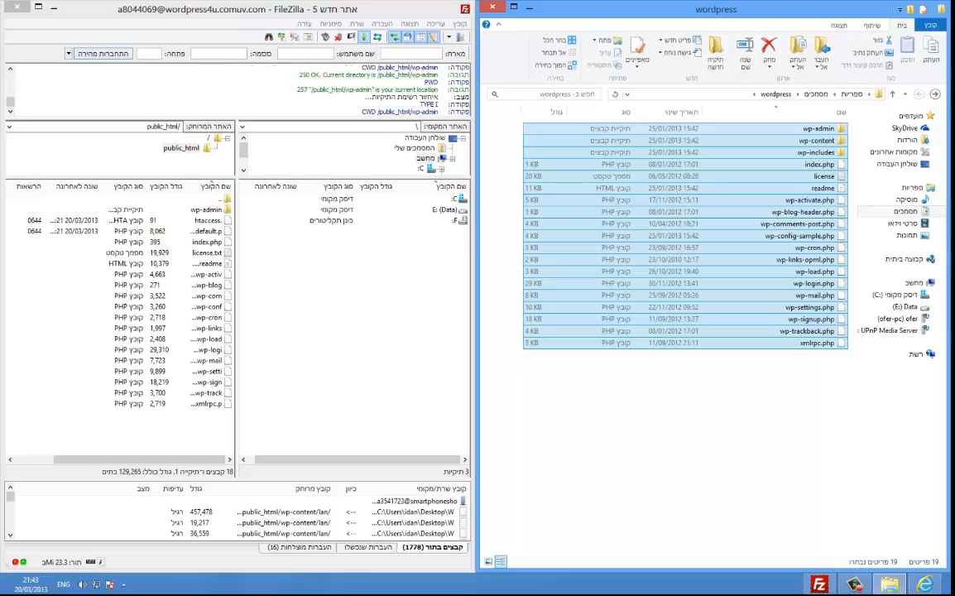
{"action": "left_click", "coordinate": [820, 584]}
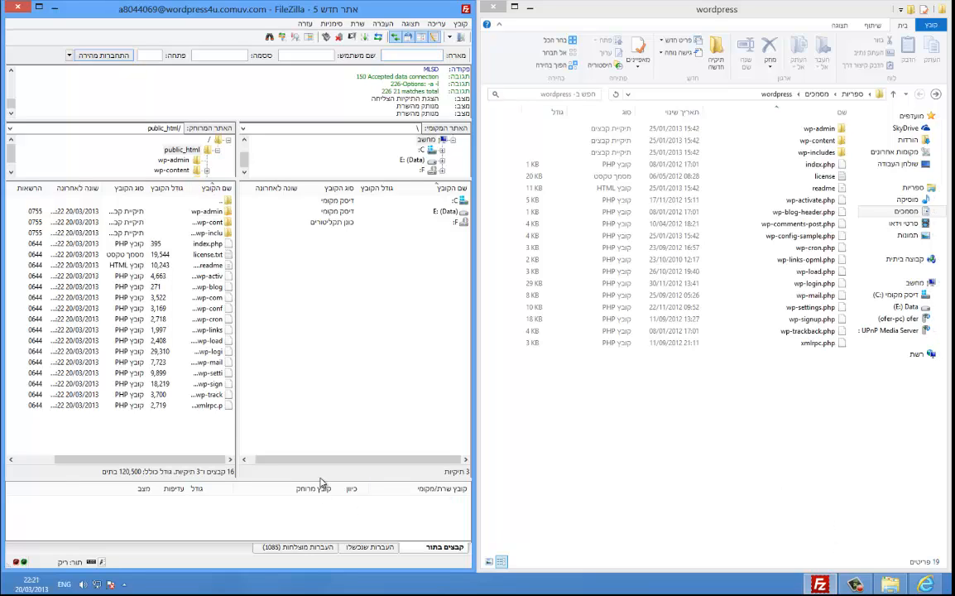
{"action": "left_click_drag", "start_coordinate": [154, 432], "coordinate": [117, 417]}
{"action": "left_click", "coordinate": [182, 151]}
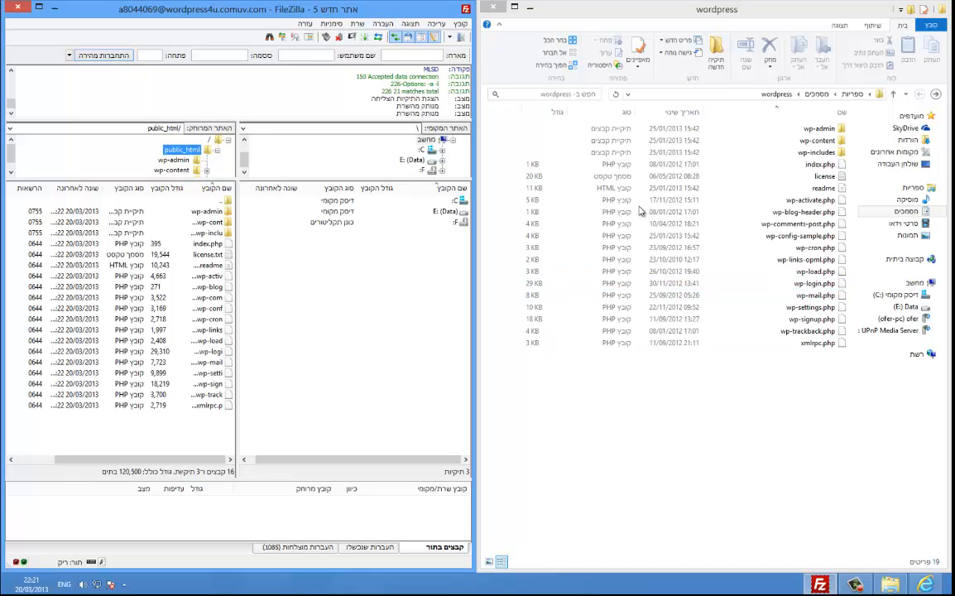
{"action": "left_click", "coordinate": [493, 8]}
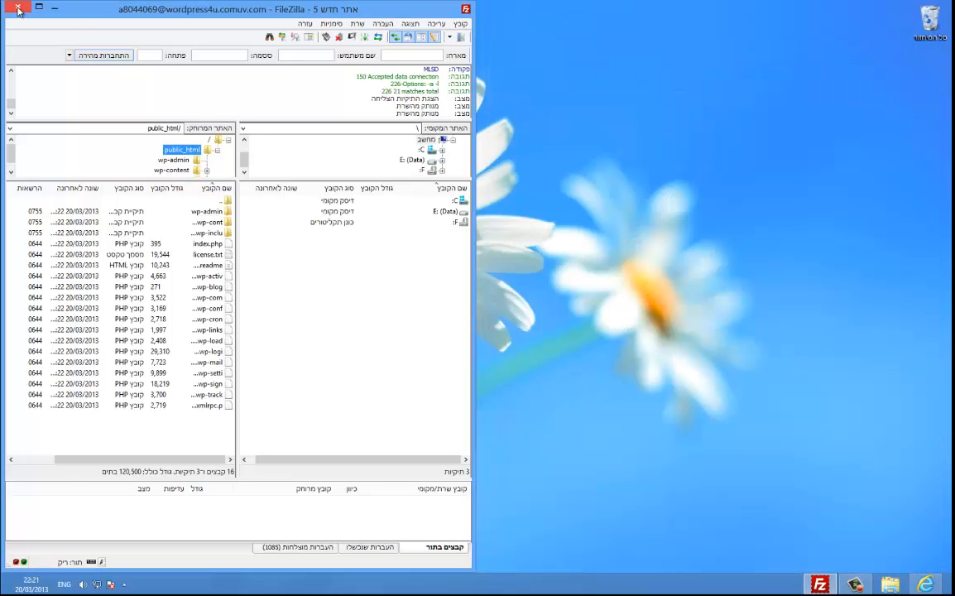
Step: Close FileZilla and load wordpress4u.comuv.com in a new tab, showing the Hebrew wp-config.php setup notice
{"action": "left_click", "coordinate": [19, 10]}
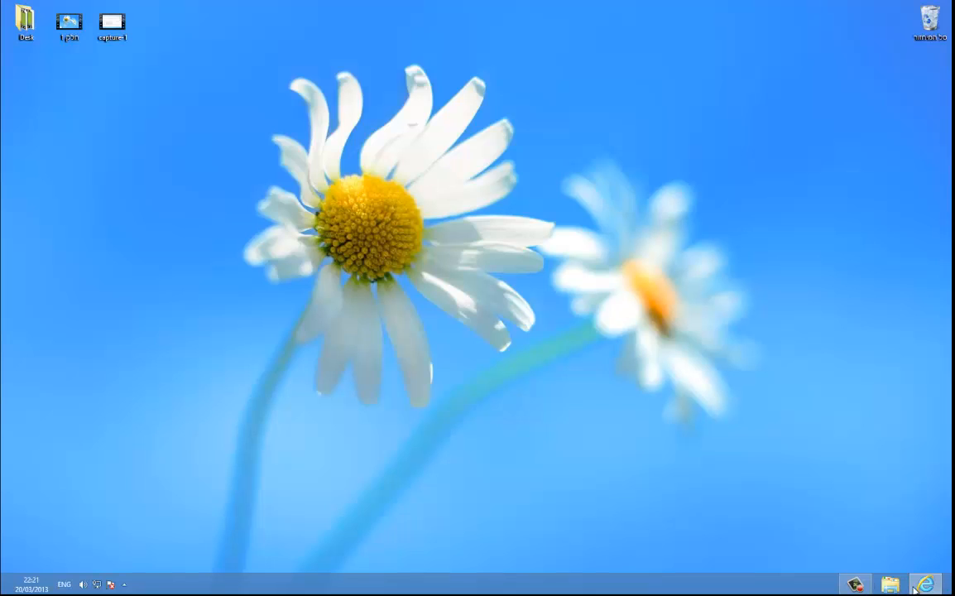
{"action": "left_click", "coordinate": [916, 587]}
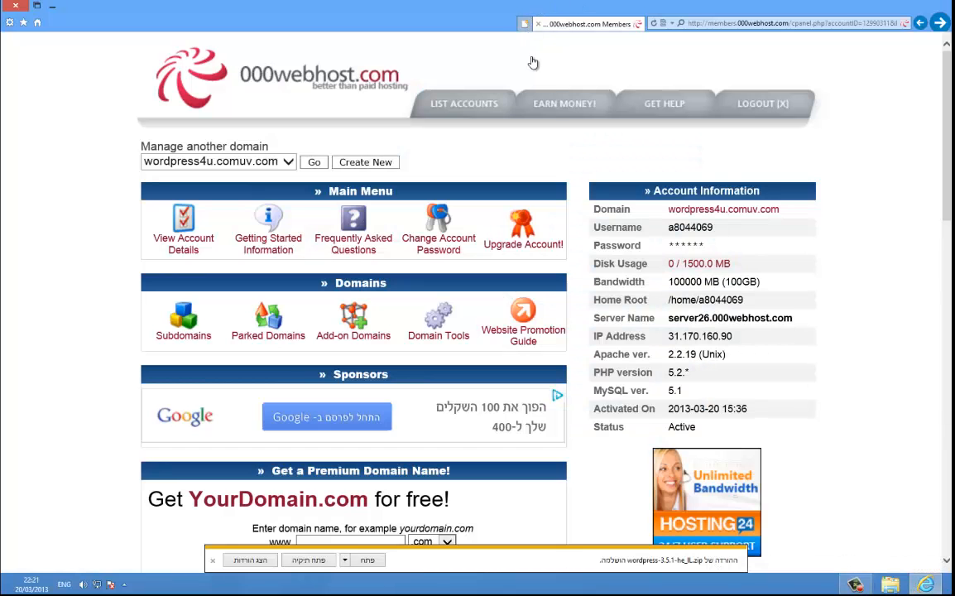
{"action": "left_click", "coordinate": [680, 212]}
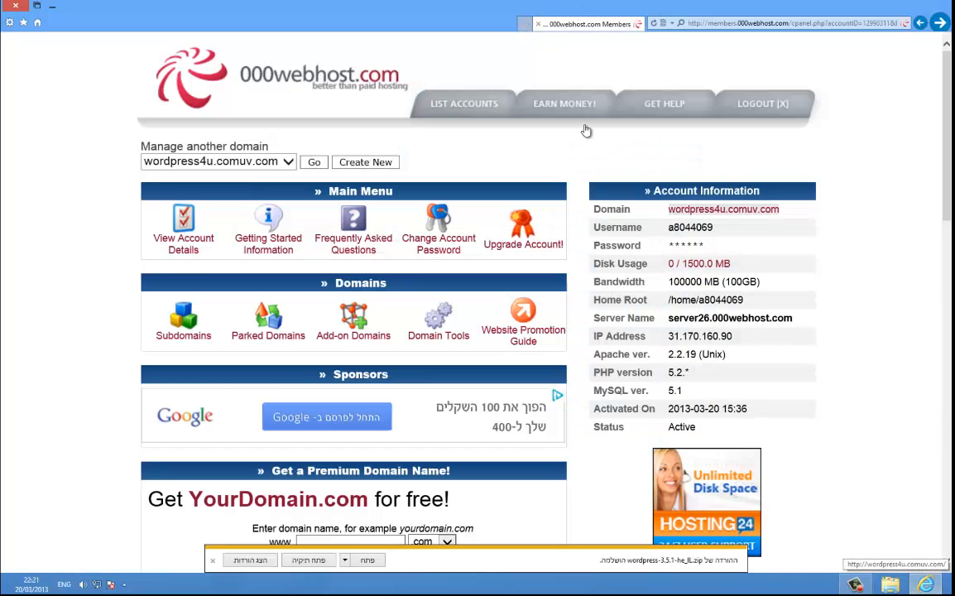
{"action": "left_click", "coordinate": [473, 24]}
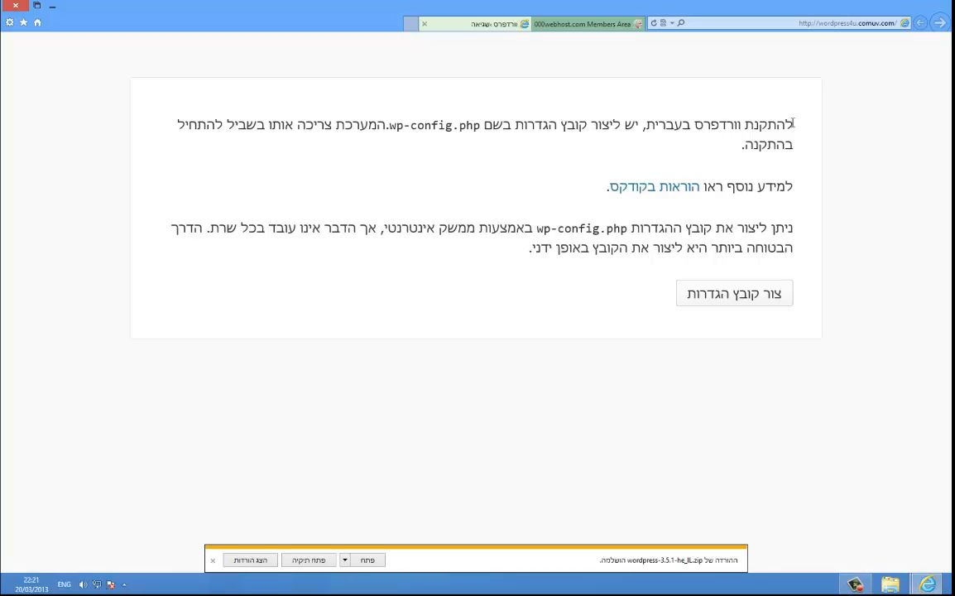
Step: Read the Hebrew setup notice, check the 000webhost control panel, and return to the setup page
{"action": "left_click_drag", "start_coordinate": [793, 124], "coordinate": [768, 124]}
{"action": "left_click", "coordinate": [803, 207]}
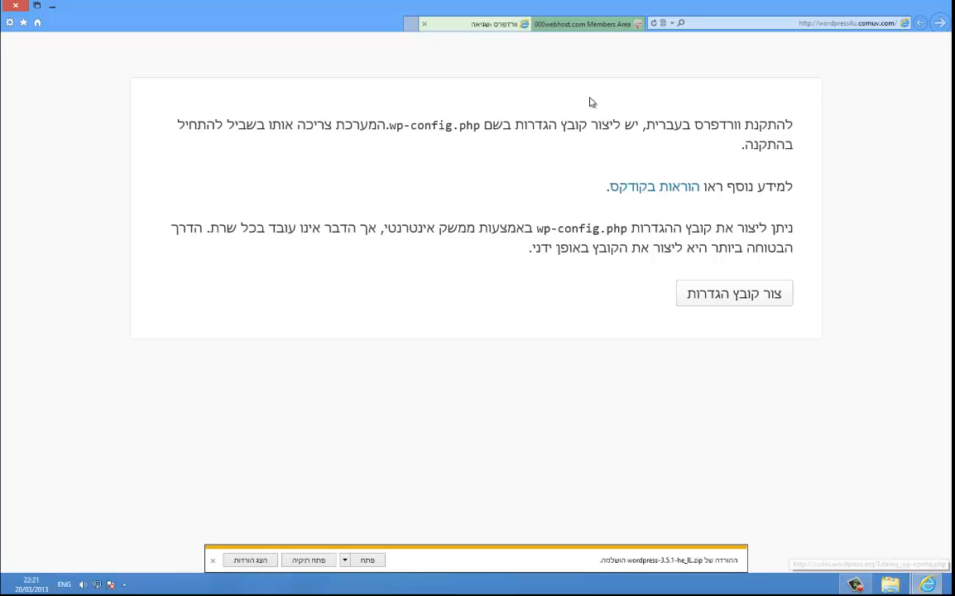
{"action": "left_click", "coordinate": [552, 25]}
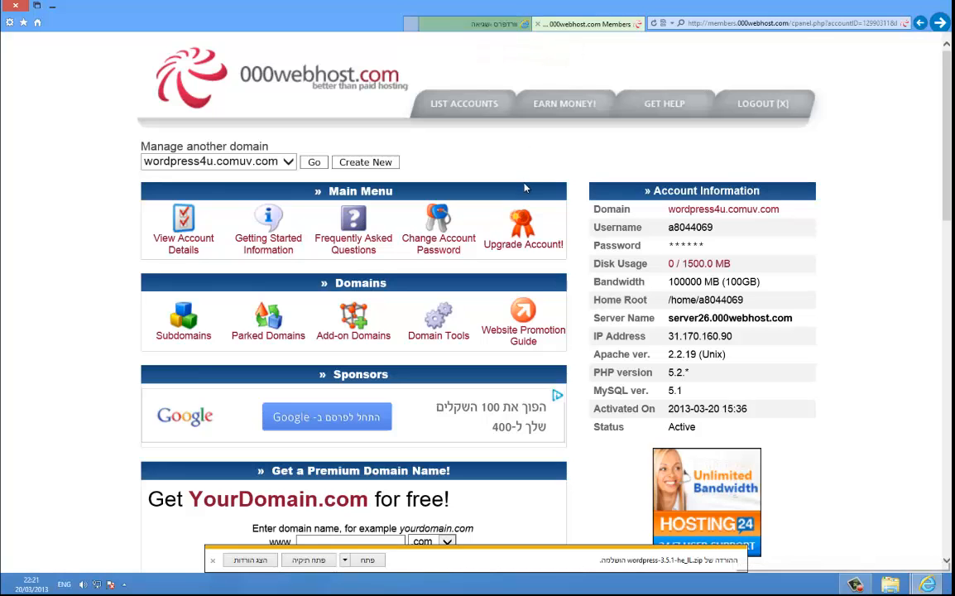
{"action": "scroll", "coordinate": [514, 192], "scroll_direction": "down", "scroll_amount": 3}
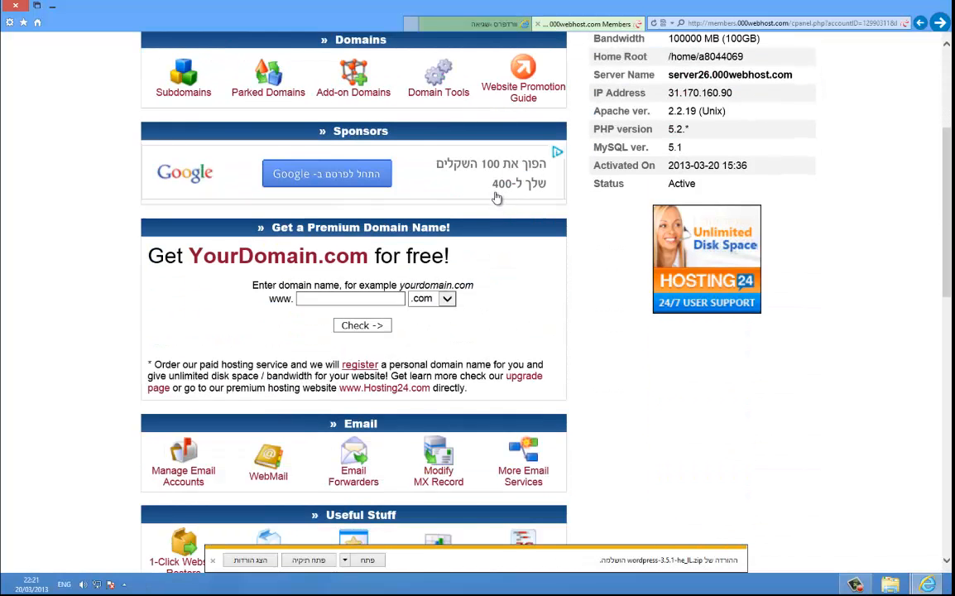
{"action": "left_click", "coordinate": [486, 23]}
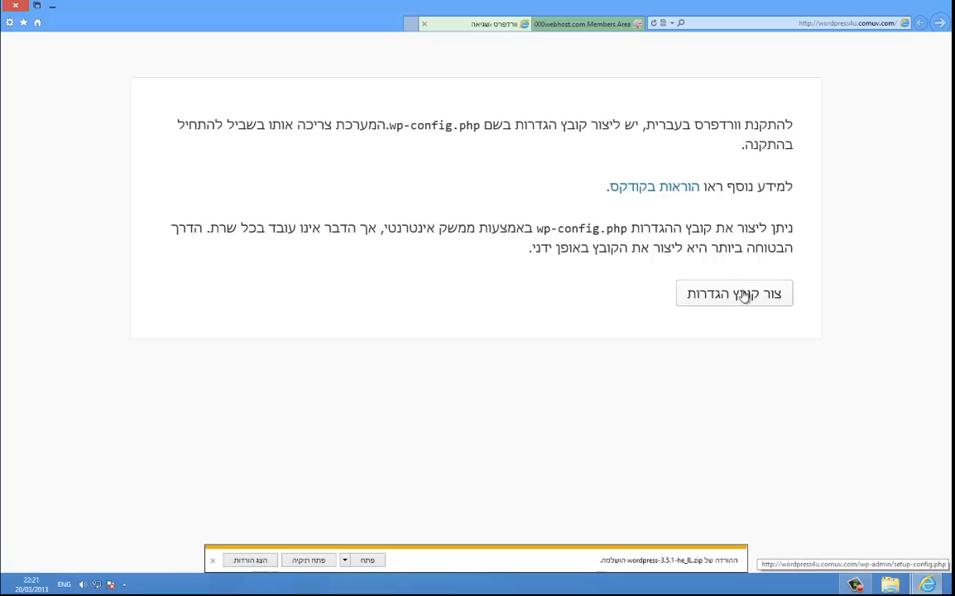
Step: Start creating wp-config.php and continue through the intro to the database connection form
{"action": "left_click", "coordinate": [714, 292]}
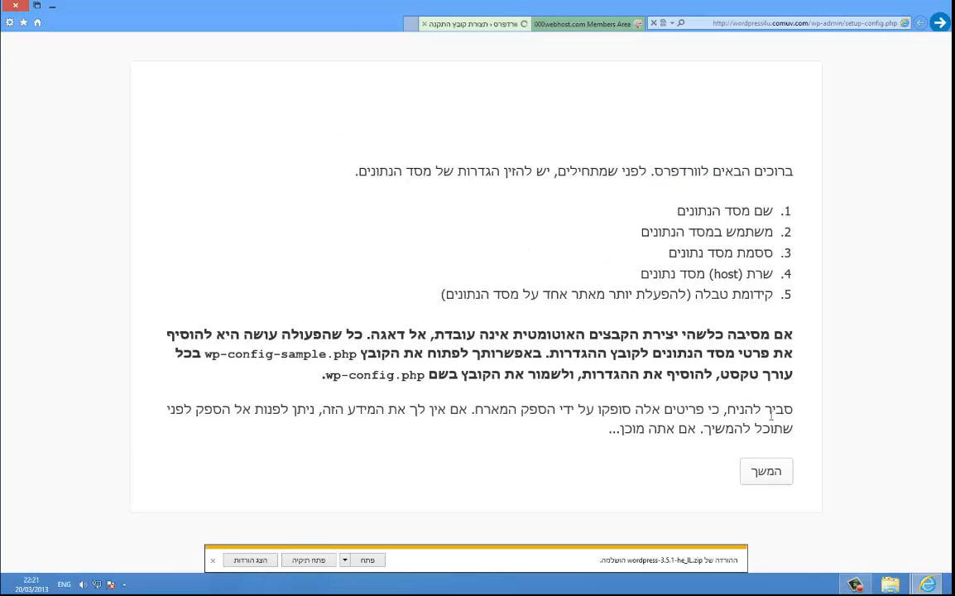
{"action": "left_click", "coordinate": [768, 474]}
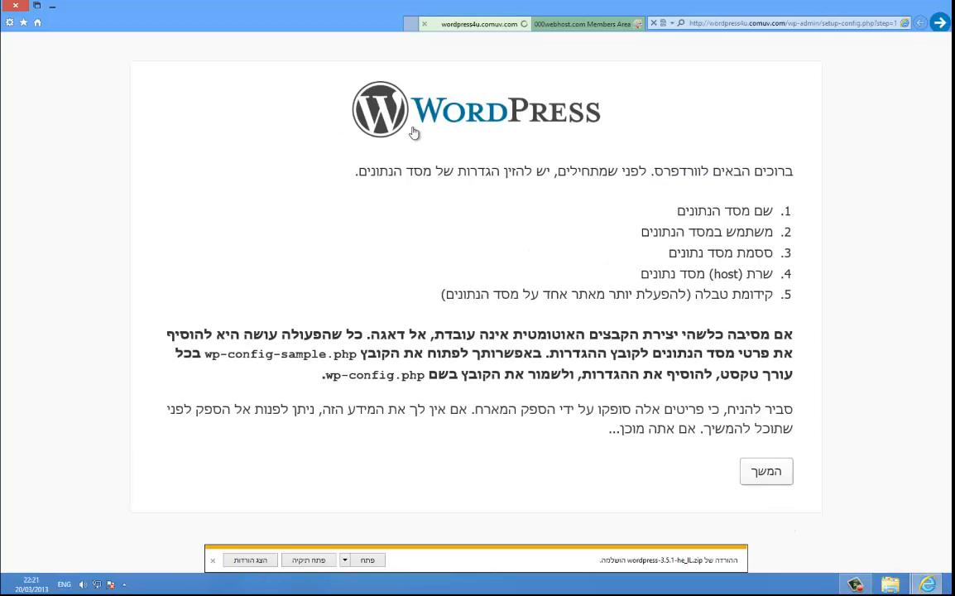
{"action": "left_click", "coordinate": [594, 25]}
Step: Create a new 000webhost MySQL database with its own user name and password
{"action": "scroll", "coordinate": [460, 274], "scroll_direction": "down", "scroll_amount": 5}
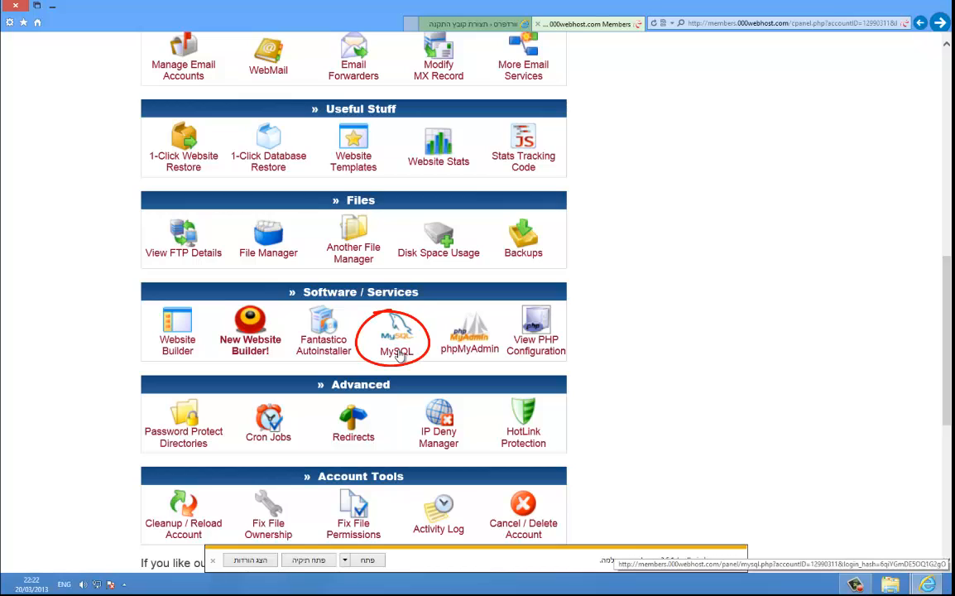
{"action": "left_click", "coordinate": [401, 342]}
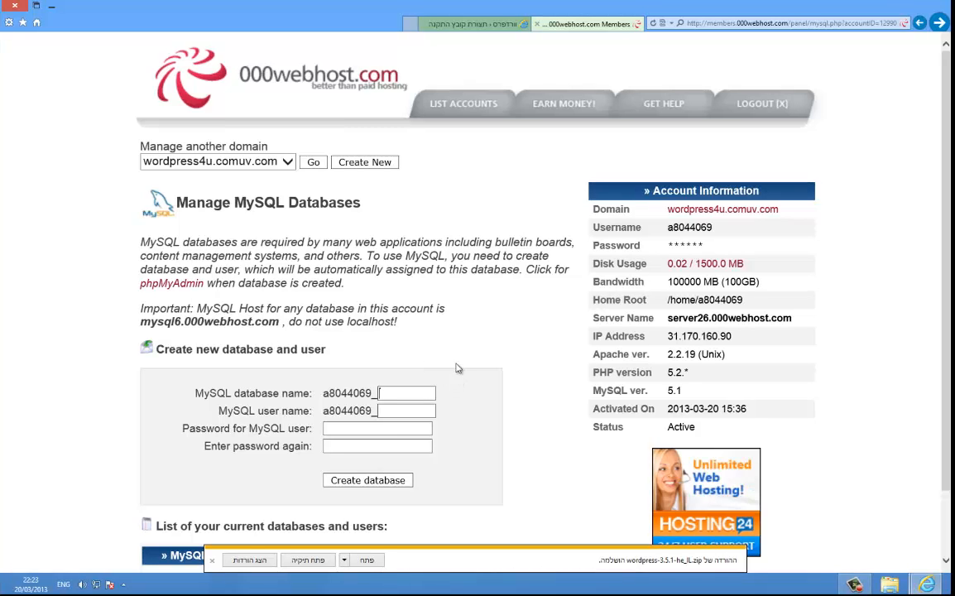
{"action": "left_click", "coordinate": [400, 410]}
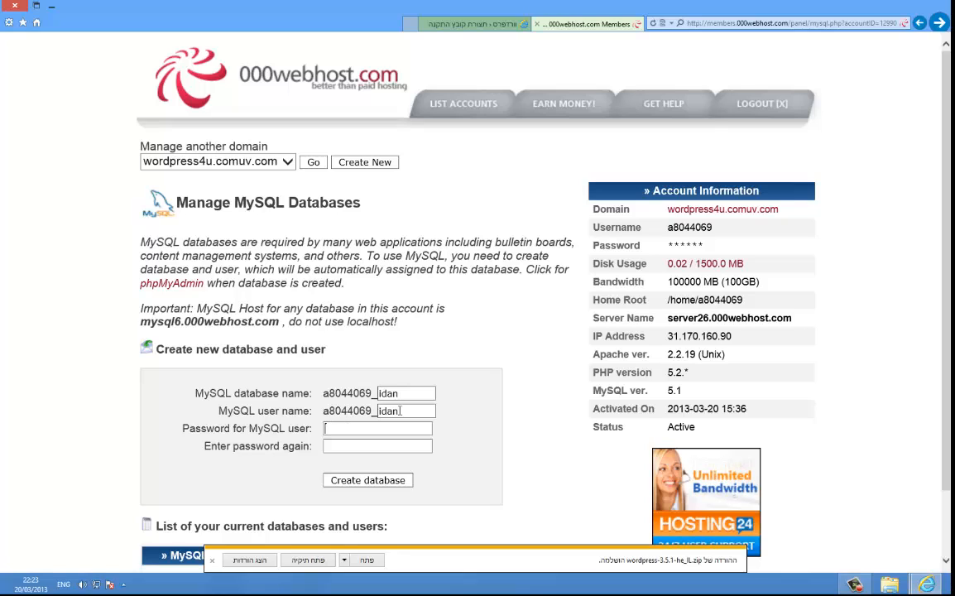
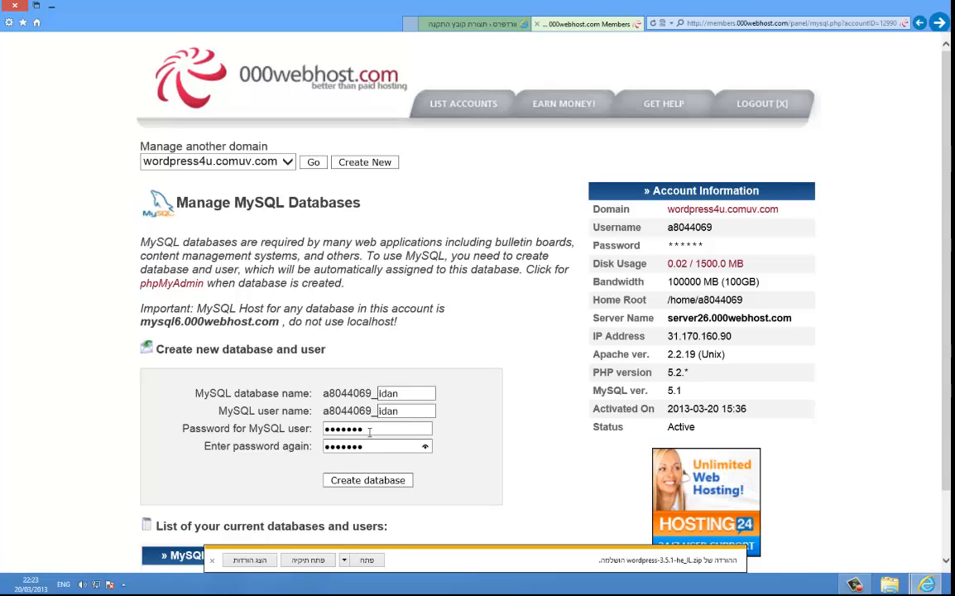
{"action": "left_click", "coordinate": [348, 485]}
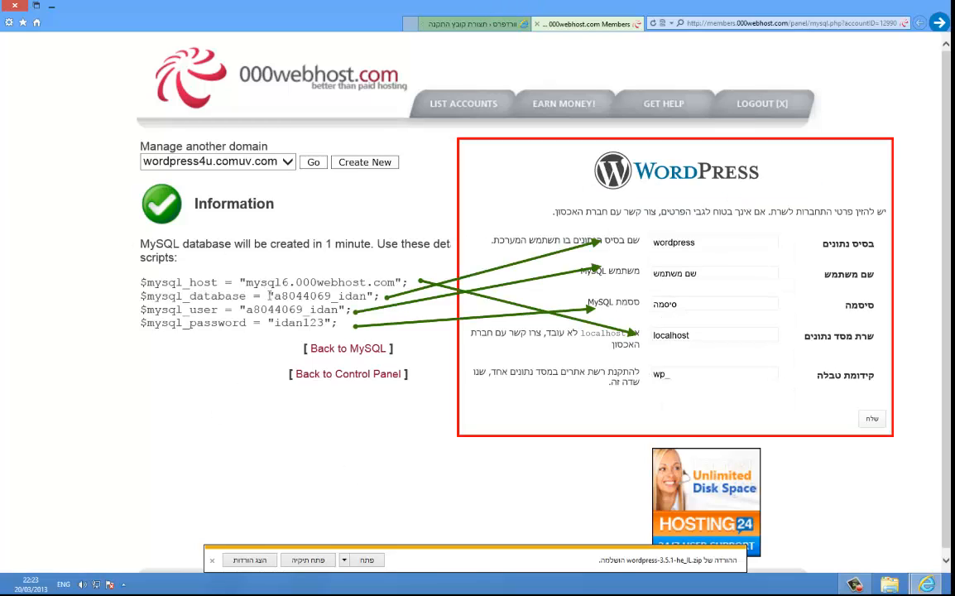
Step: Copy the new database name and user name from 000webhost into the WordPress database form
{"action": "left_click_drag", "start_coordinate": [271, 295], "coordinate": [360, 304]}
{"action": "key", "text": "ctrl+c"}
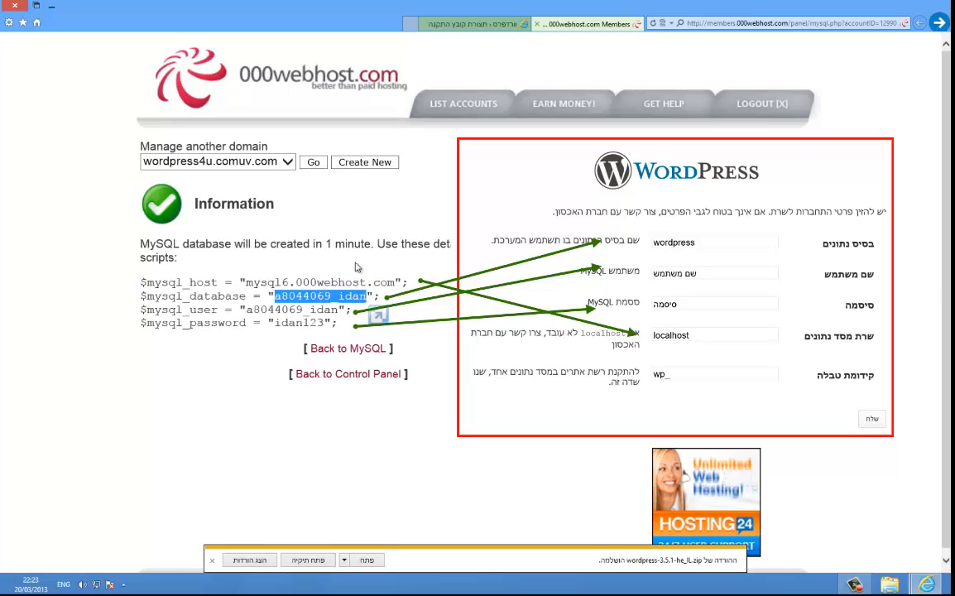
{"action": "left_click", "coordinate": [467, 24]}
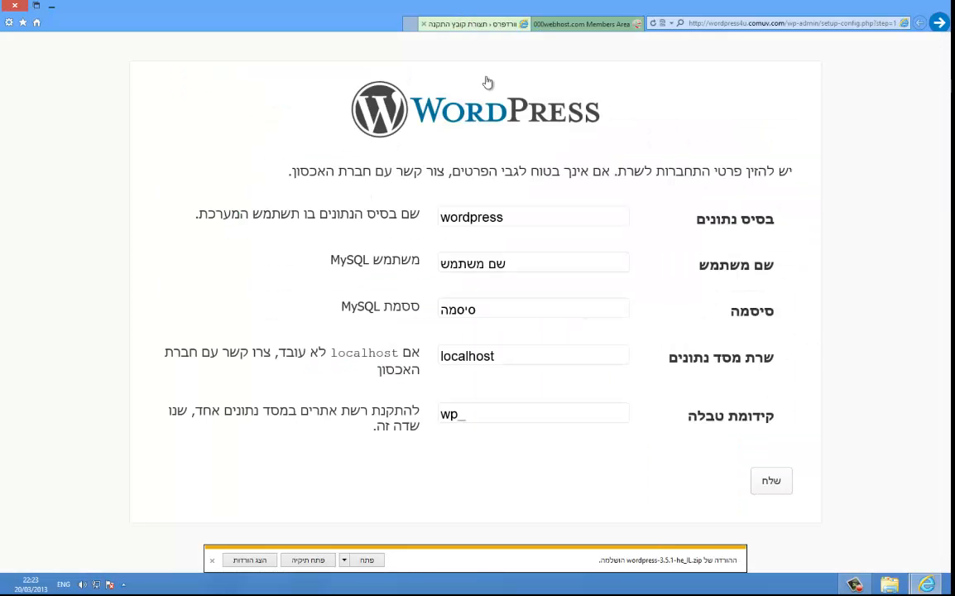
{"action": "double_click", "coordinate": [511, 217]}
{"action": "key", "text": "ctrl+v"}
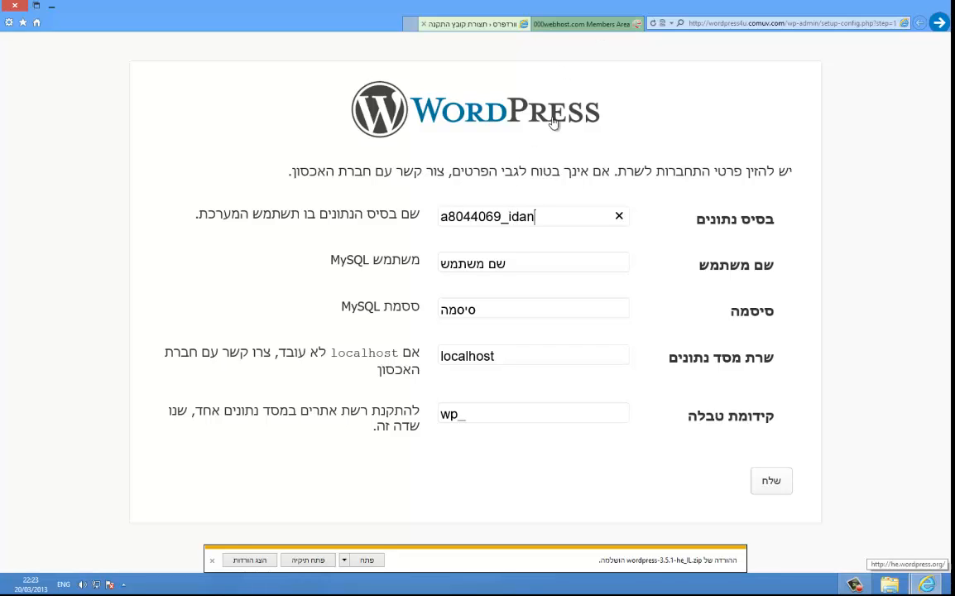
{"action": "left_click", "coordinate": [575, 24]}
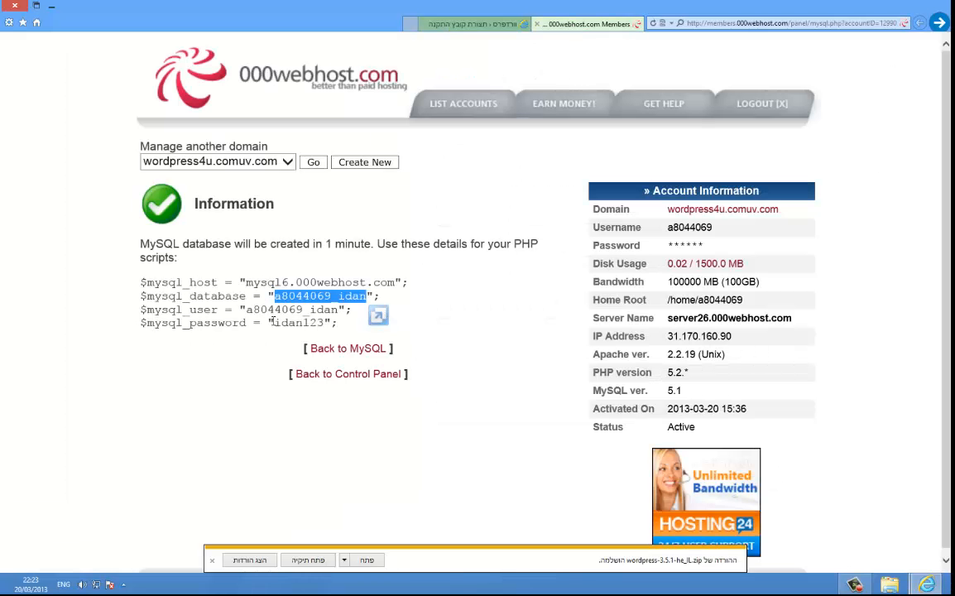
{"action": "left_click", "coordinate": [488, 26]}
{"action": "left_click", "coordinate": [501, 268]}
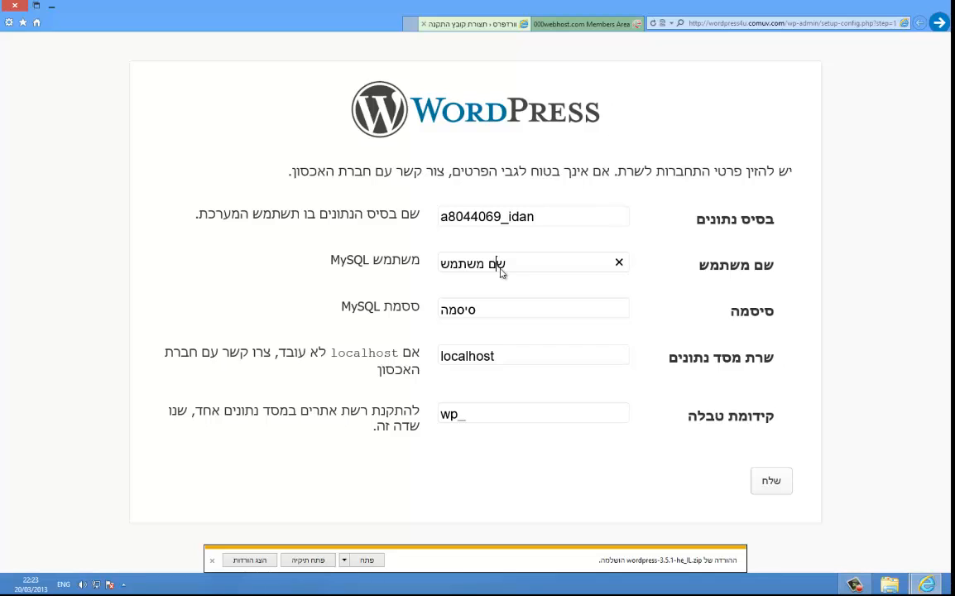
{"action": "key", "text": "ctrl+v"}
{"action": "key", "text": "ctrl+a"}
{"action": "key", "text": "ctrl+v"}
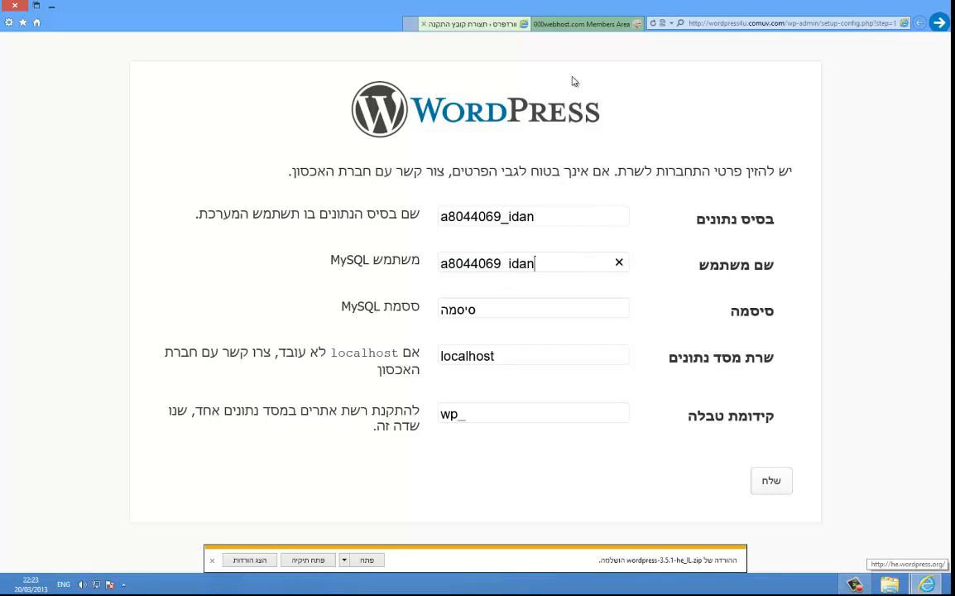
Step: Fill in the database password and host mysql6.000webhost.com, then submit the connection details
{"action": "left_click", "coordinate": [546, 24]}
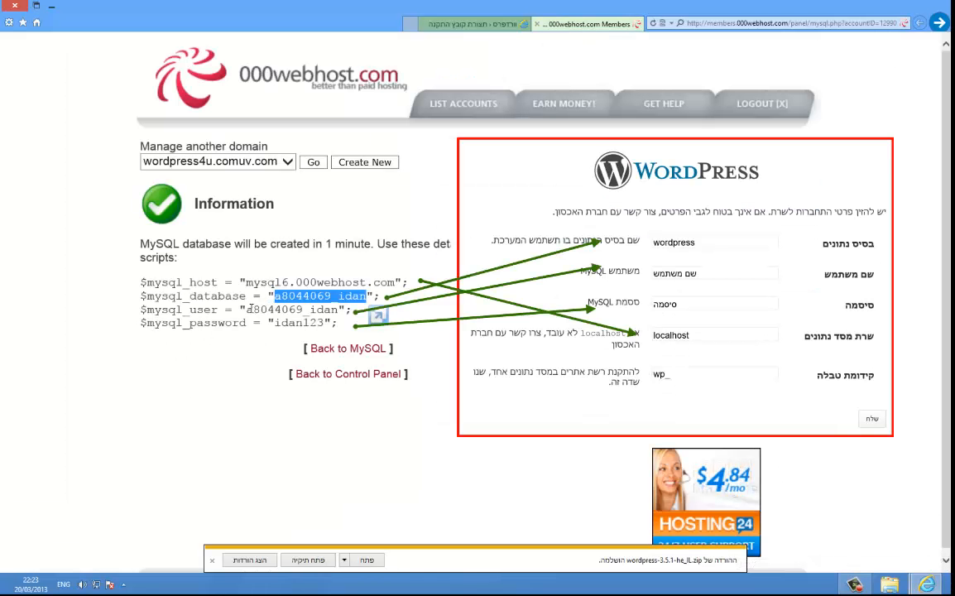
{"action": "left_click_drag", "start_coordinate": [247, 309], "coordinate": [324, 326]}
{"action": "key", "text": "ctrl+c"}
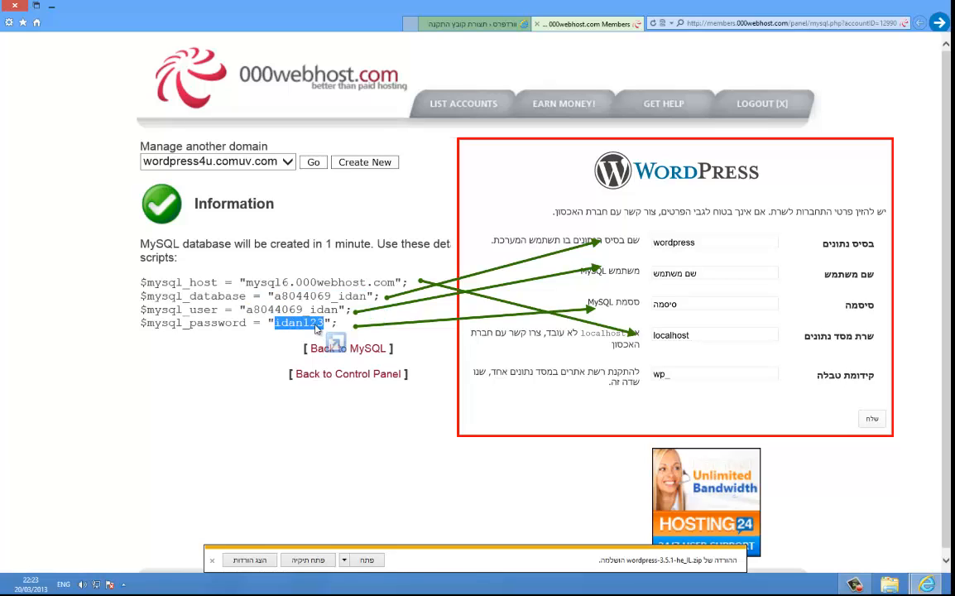
{"action": "left_click", "coordinate": [480, 23]}
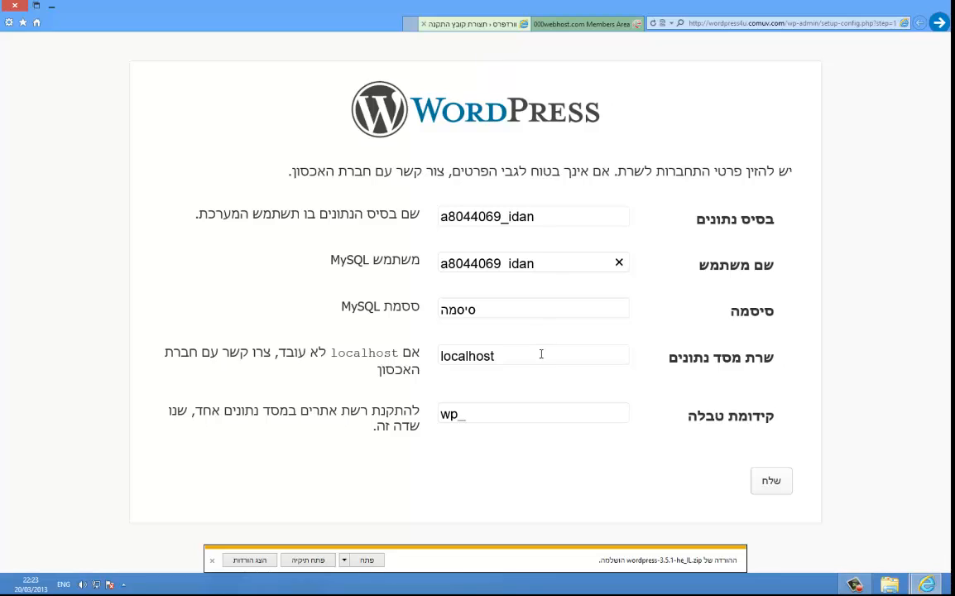
{"action": "double_click", "coordinate": [523, 314]}
{"action": "key", "text": "ctrl+v"}
{"action": "left_click", "coordinate": [580, 23]}
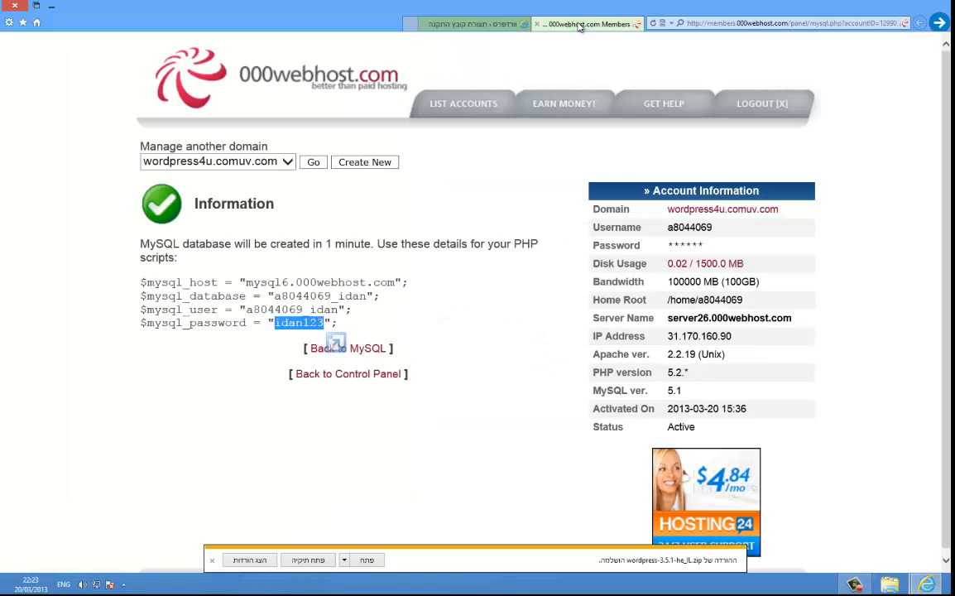
{"action": "left_click_drag", "start_coordinate": [246, 282], "coordinate": [389, 286]}
{"action": "key", "text": "ctrl+c"}
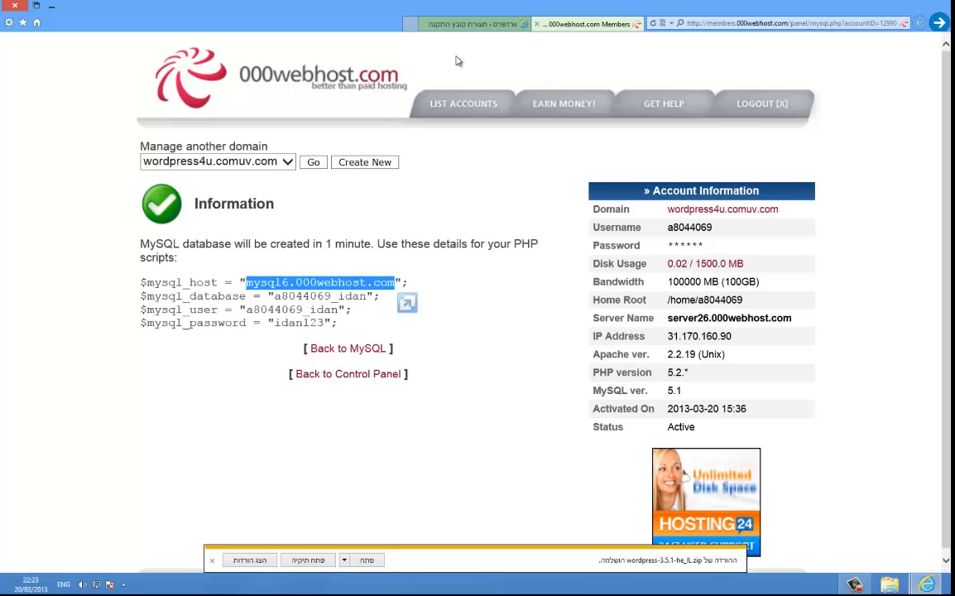
{"action": "left_click", "coordinate": [472, 27]}
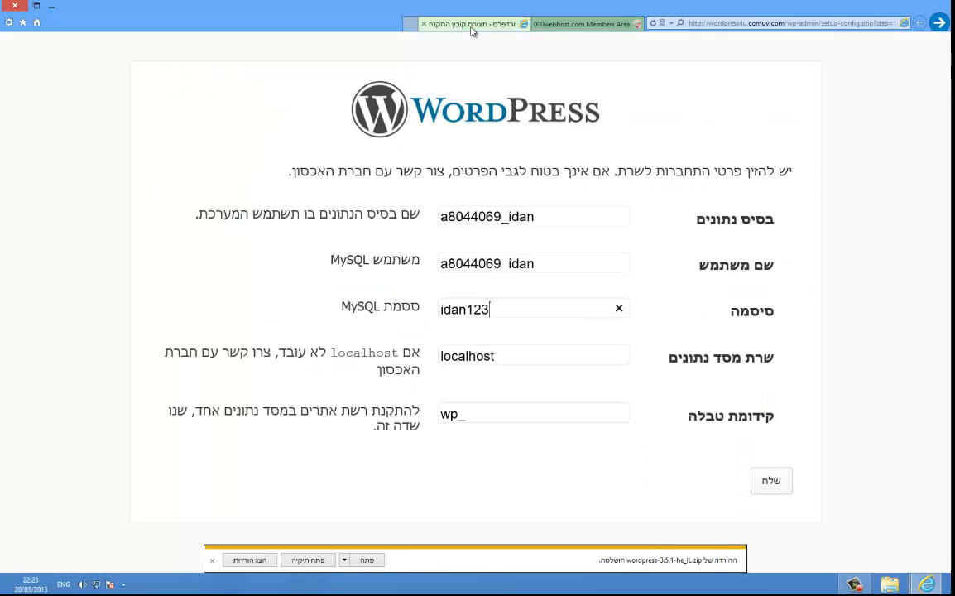
{"action": "double_click", "coordinate": [480, 357]}
{"action": "key", "text": "ctrl+v"}
{"action": "left_click", "coordinate": [788, 492]}
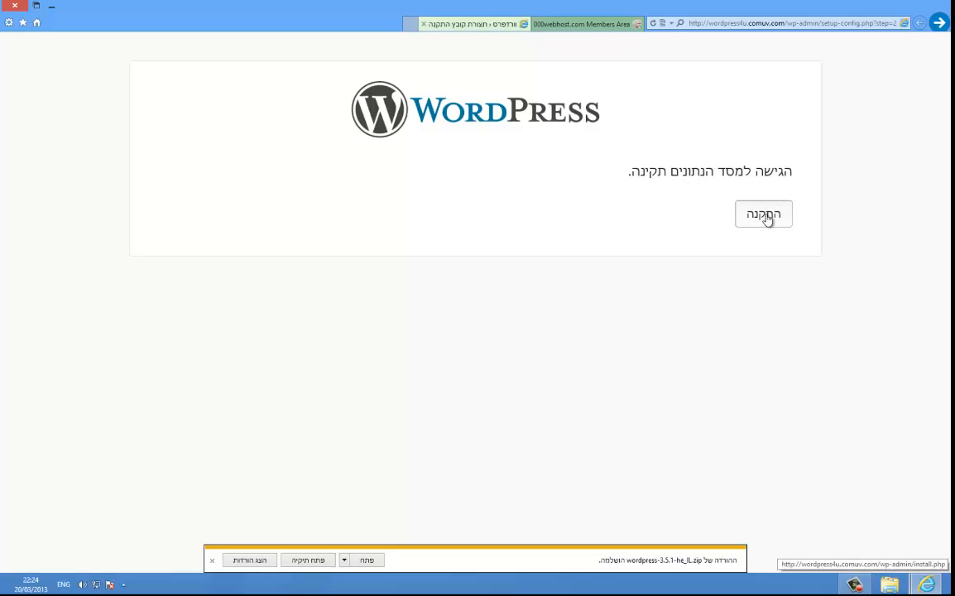
Step: Start the WordPress installation and enter a matching admin password in both password fields
{"action": "left_click", "coordinate": [764, 215]}
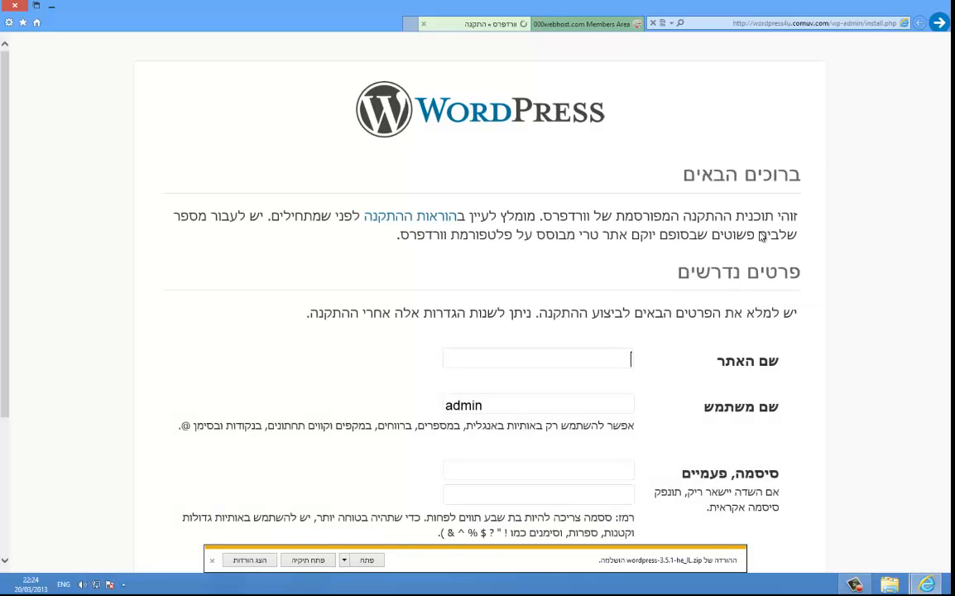
{"action": "scroll", "coordinate": [532, 298], "scroll_direction": "down", "scroll_amount": 3}
{"action": "scroll", "coordinate": [531, 298], "scroll_direction": "up", "scroll_amount": 1}
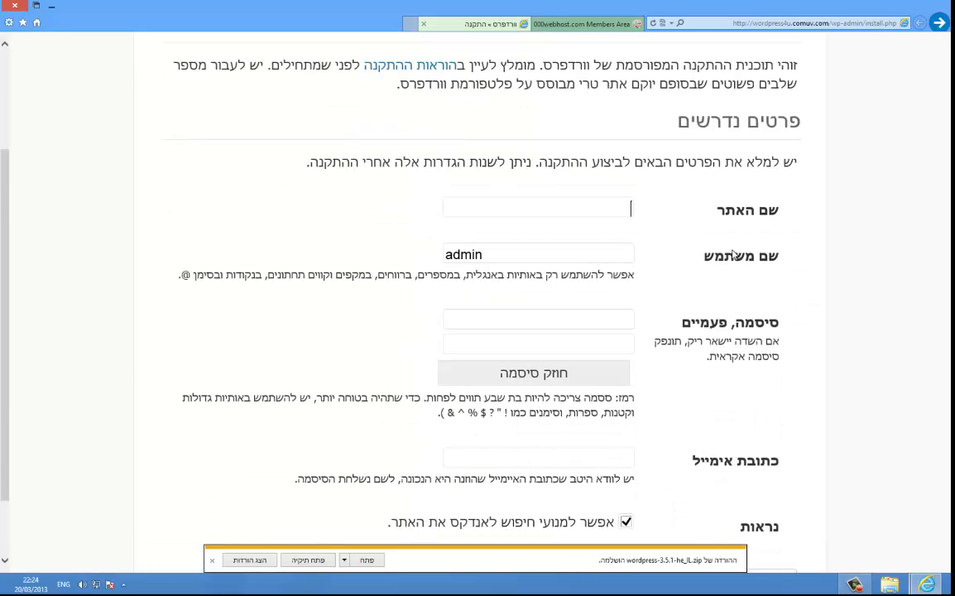
{"action": "scroll", "coordinate": [531, 298], "scroll_direction": "down", "scroll_amount": 1}
{"action": "left_click", "coordinate": [529, 324]}
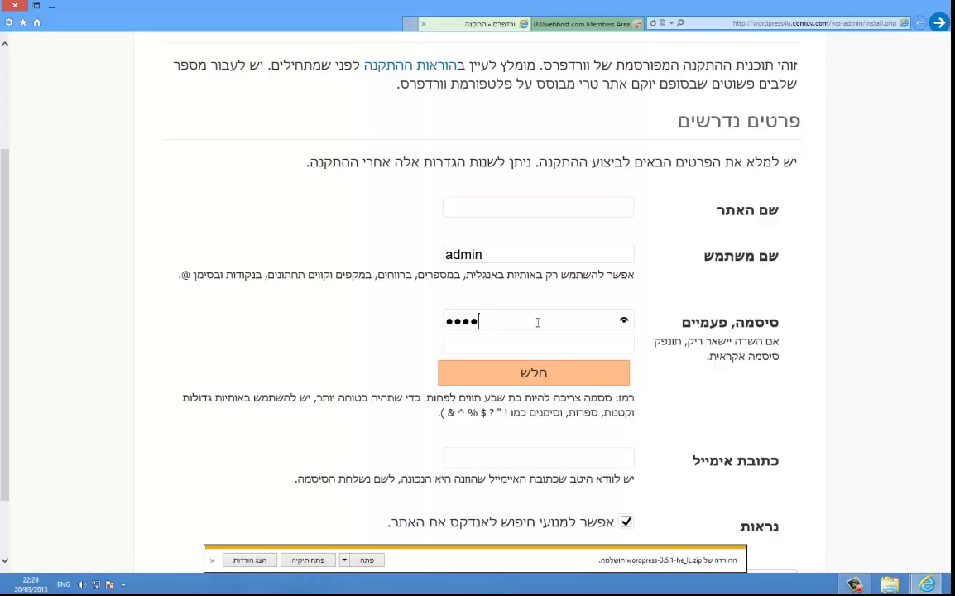
{"action": "left_click", "coordinate": [617, 24]}
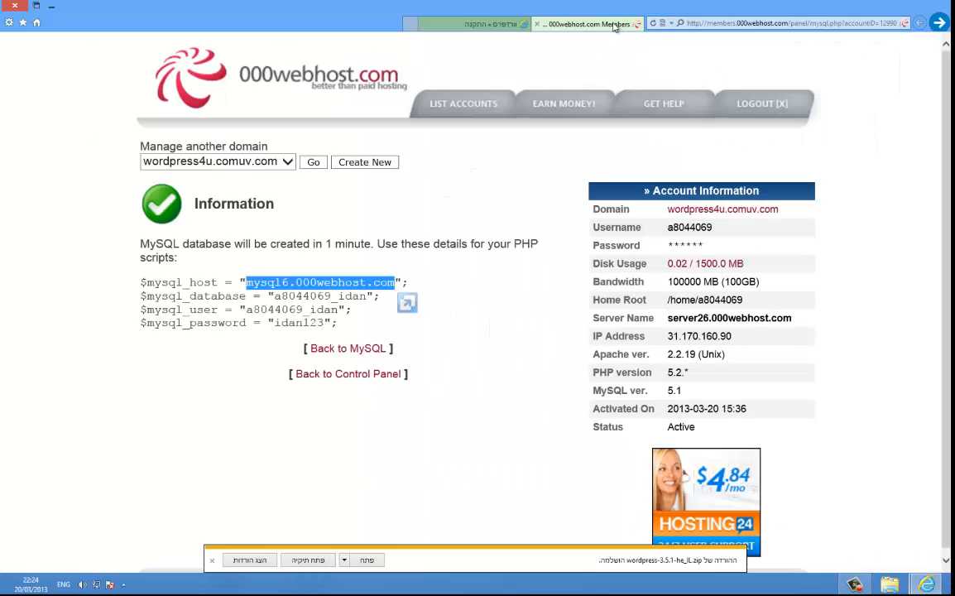
{"action": "key", "text": "ctrl+w"}
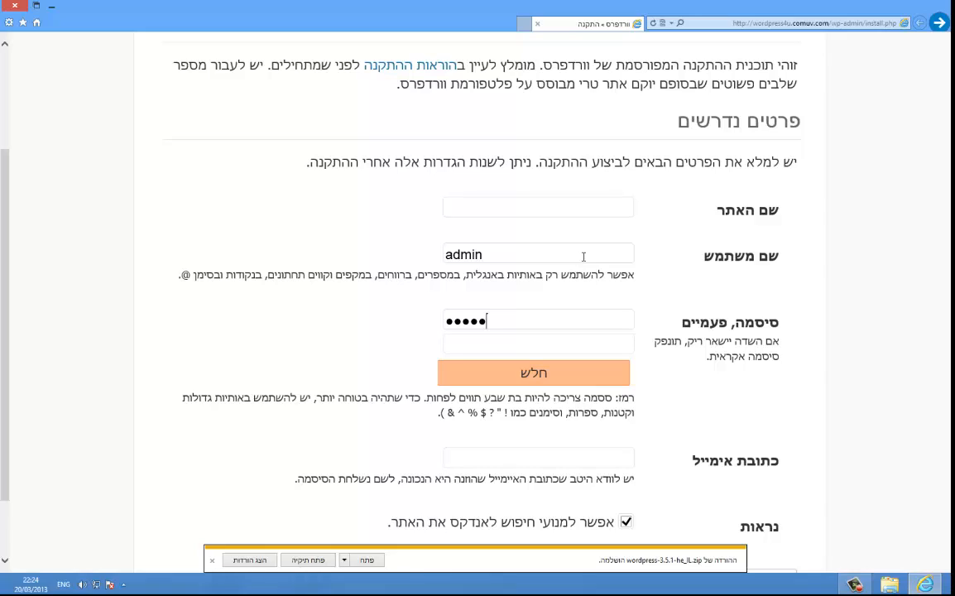
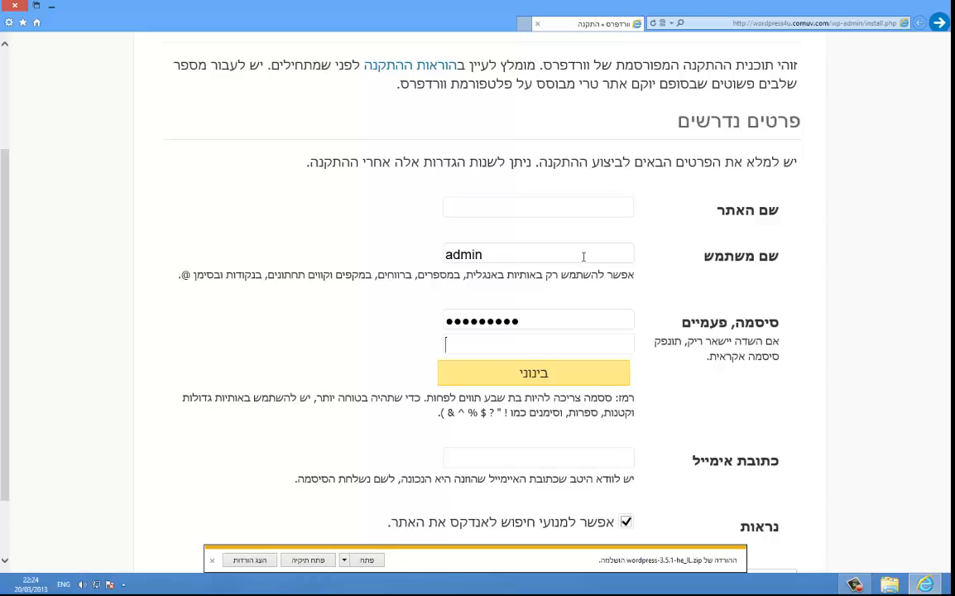
{"action": "key", "text": "Tab"}
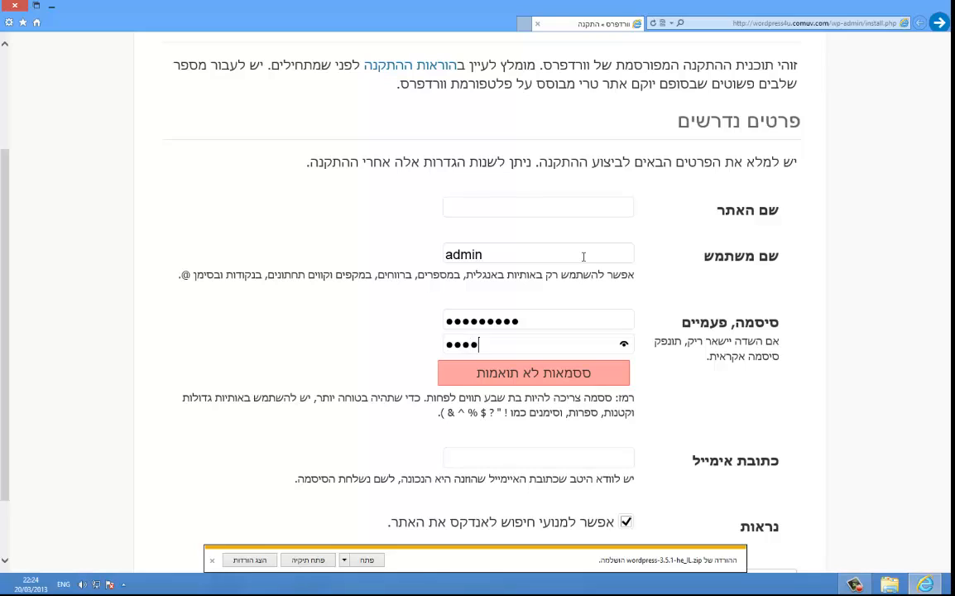
Step: Enter the admin e-mail address in the E-mail field
{"action": "key", "text": "Tab"}
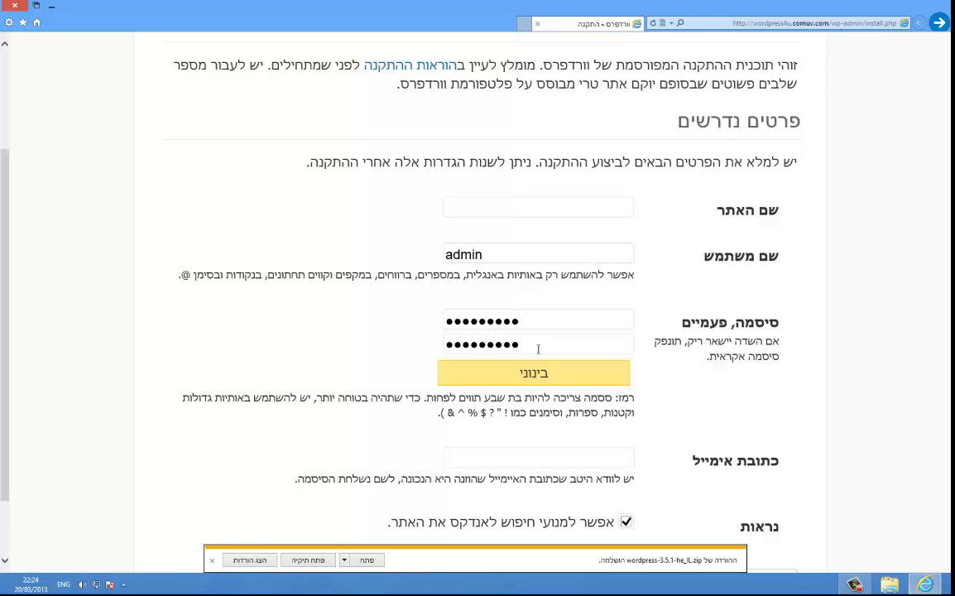
{"action": "scroll", "coordinate": [515, 446], "scroll_direction": "down", "scroll_amount": 1}
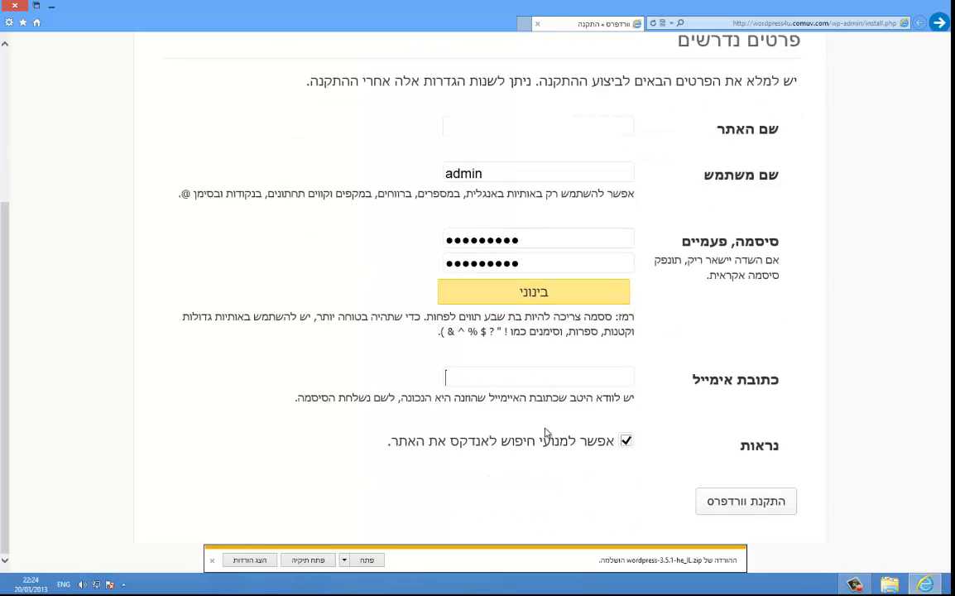
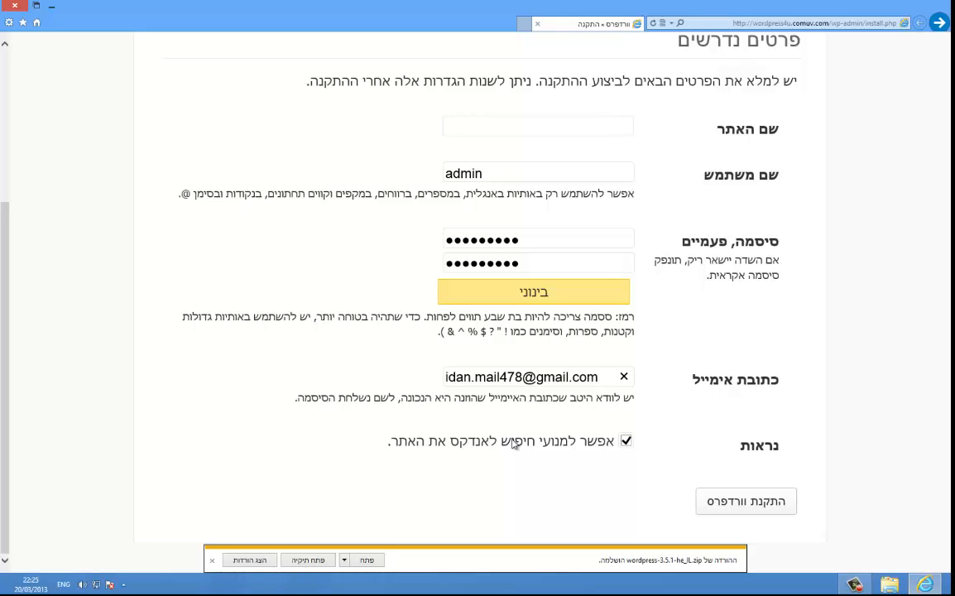
Step: Title the site 'Wordpress 4u' and run Install WordPress
{"action": "scroll", "coordinate": [536, 429], "scroll_direction": "up", "scroll_amount": 3}
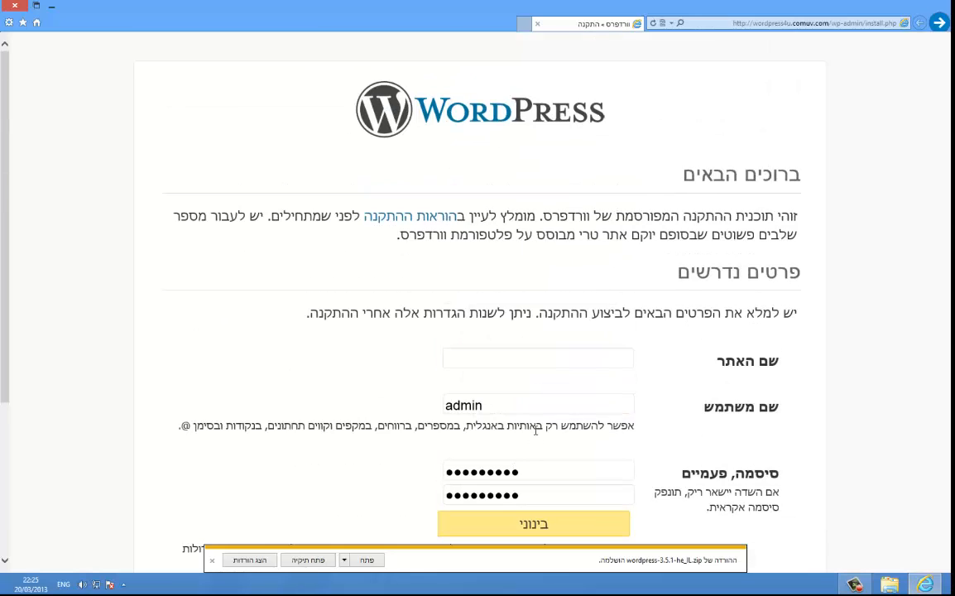
{"action": "left_click", "coordinate": [500, 358]}
{"action": "key", "text": "alt+shift"}
{"action": "type", "text": "פר"}
{"action": "key", "text": "BackSpace"}
{"action": "key", "text": "BackSpace"}
{"action": "key", "text": "BackSpace"}
{"action": "key", "text": "BackSpace"}
{"action": "key", "text": "BackSpace"}
{"action": "type", "text": "wo"}
{"action": "key", "text": "BackSpace"}
{"action": "key", "text": "BackSpace"}
{"action": "type", "text": "Wordpress"}
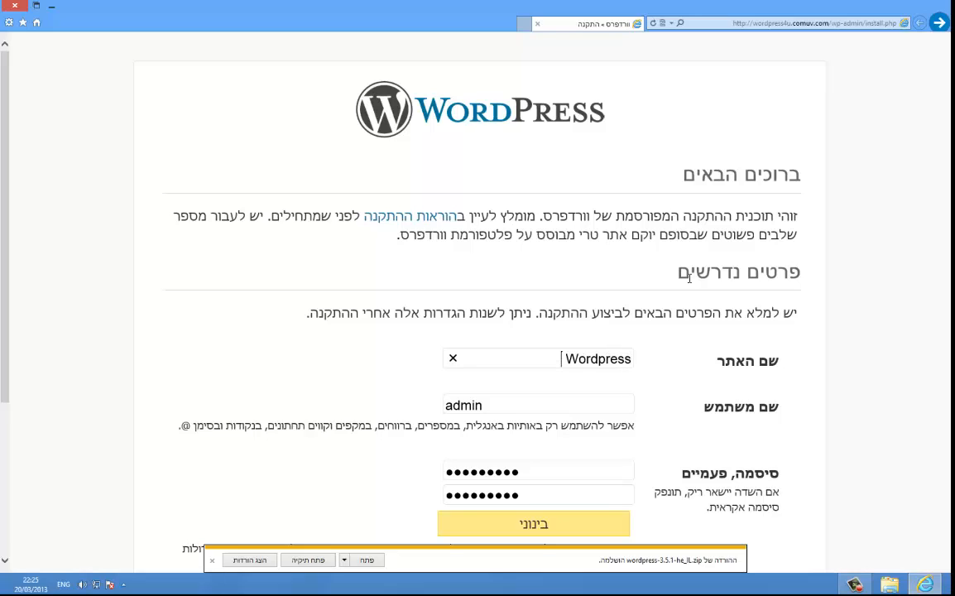
{"action": "type", "text": " 4"}
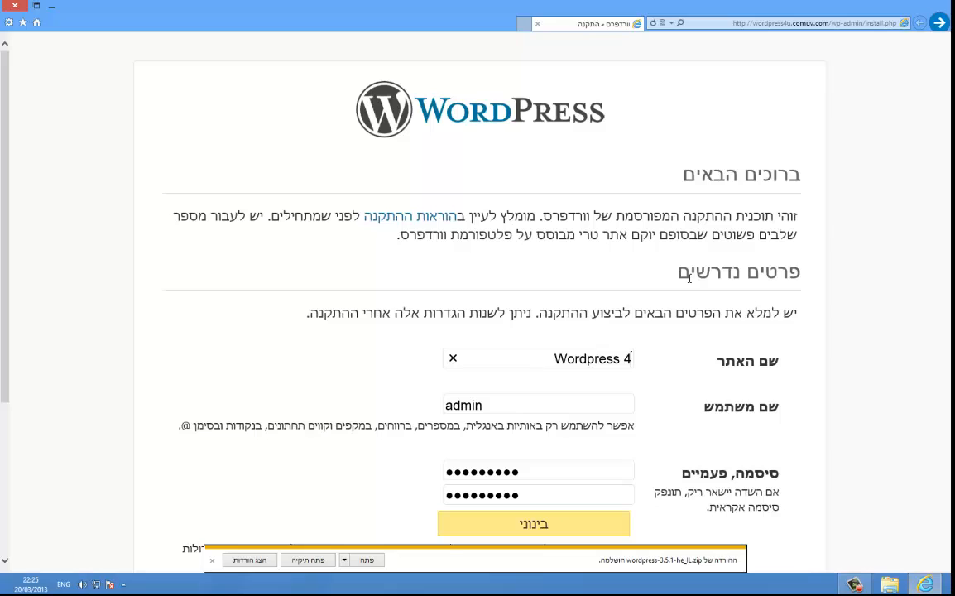
{"action": "type", "text": "u"}
{"action": "scroll", "coordinate": [524, 421], "scroll_direction": "down", "scroll_amount": 3}
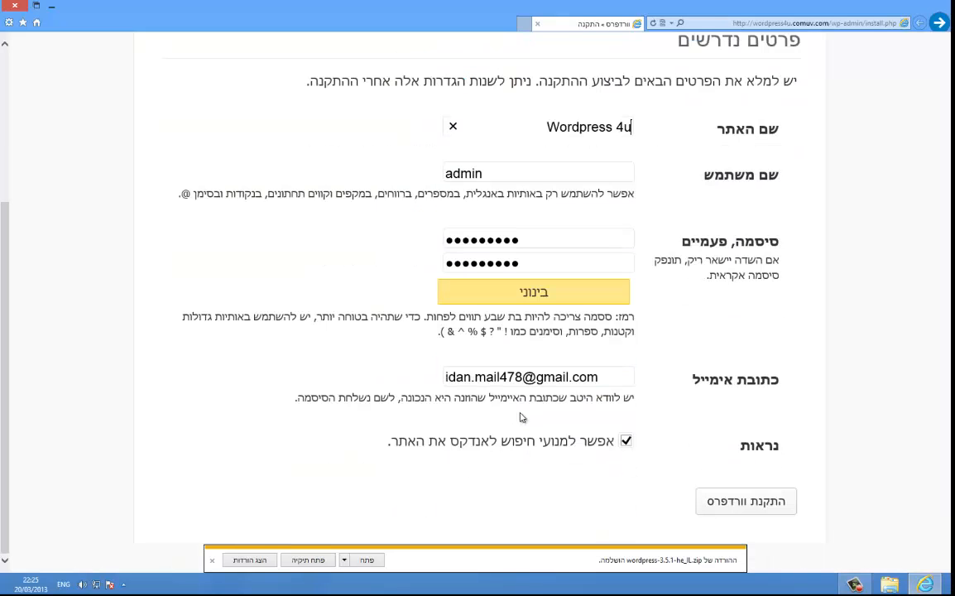
{"action": "left_click", "coordinate": [776, 507]}
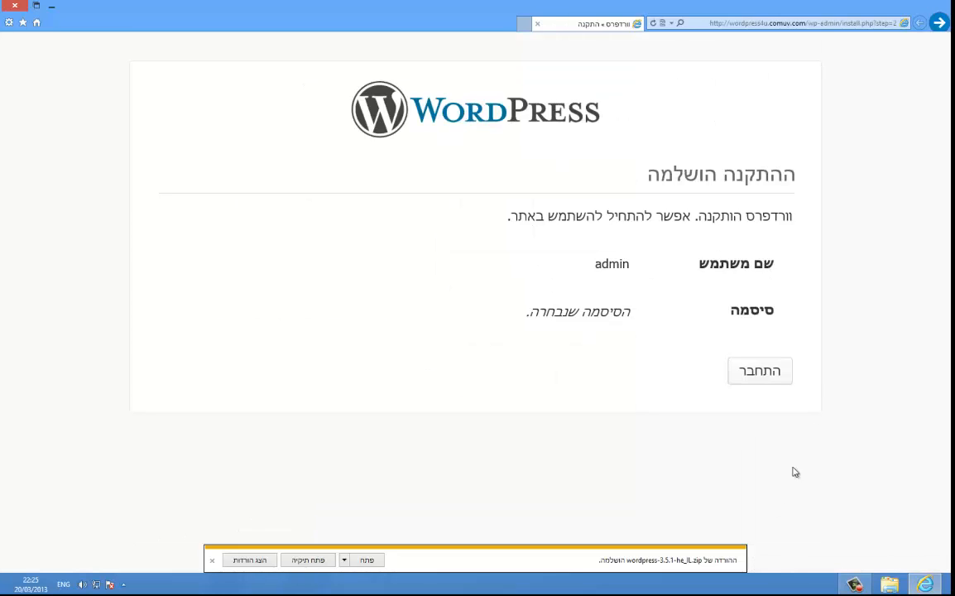
Step: Go to the login page and preview the new site in a separate tab, then close it
{"action": "left_click", "coordinate": [783, 371]}
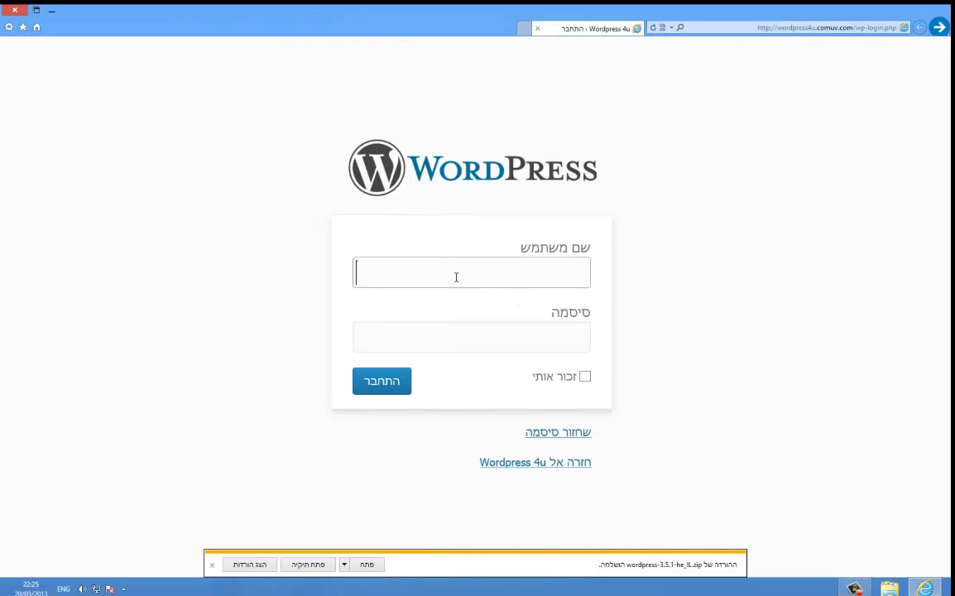
{"action": "middle_click", "coordinate": [502, 464]}
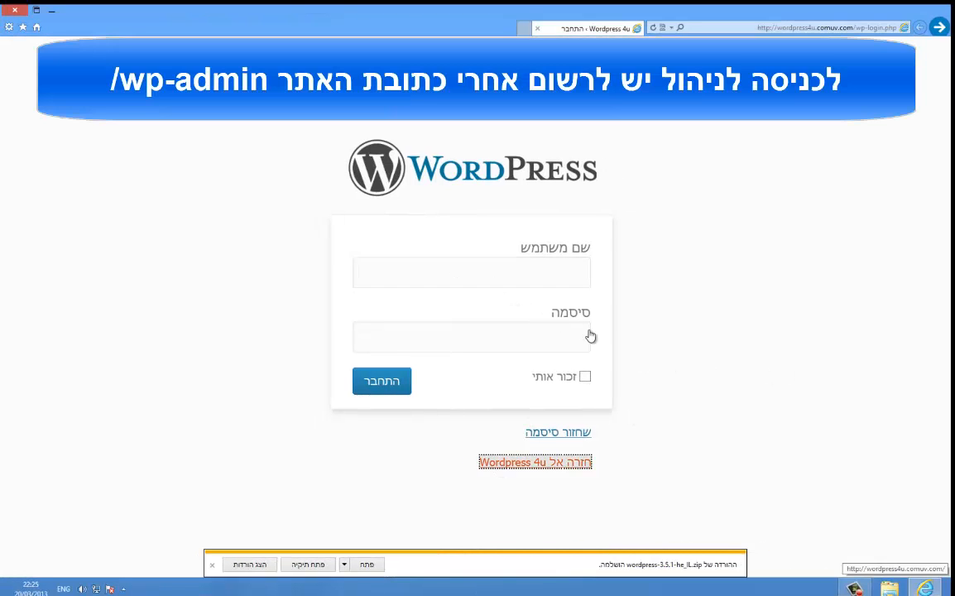
{"action": "left_click", "coordinate": [510, 28]}
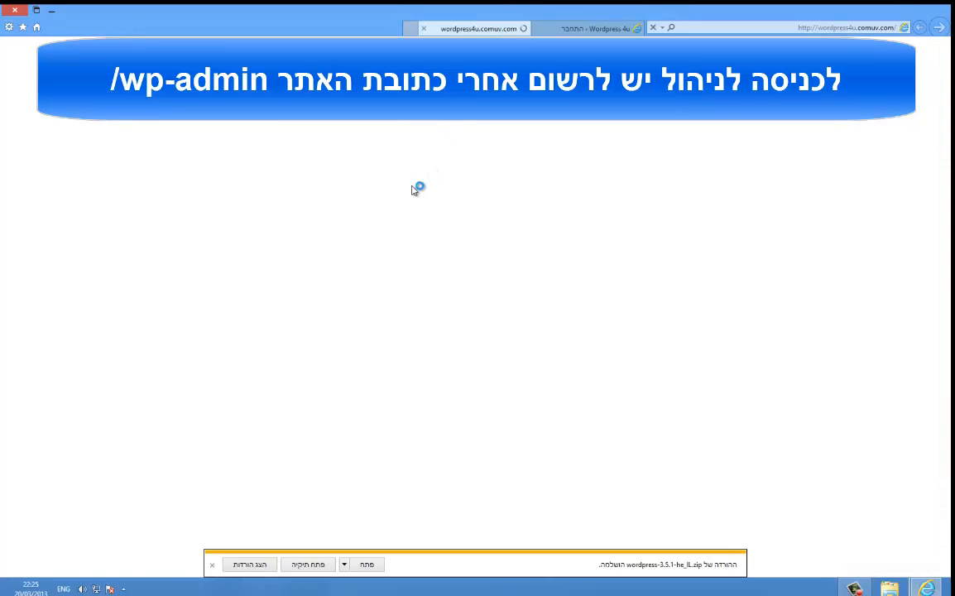
{"action": "scroll", "coordinate": [496, 257], "scroll_direction": "down", "scroll_amount": 6}
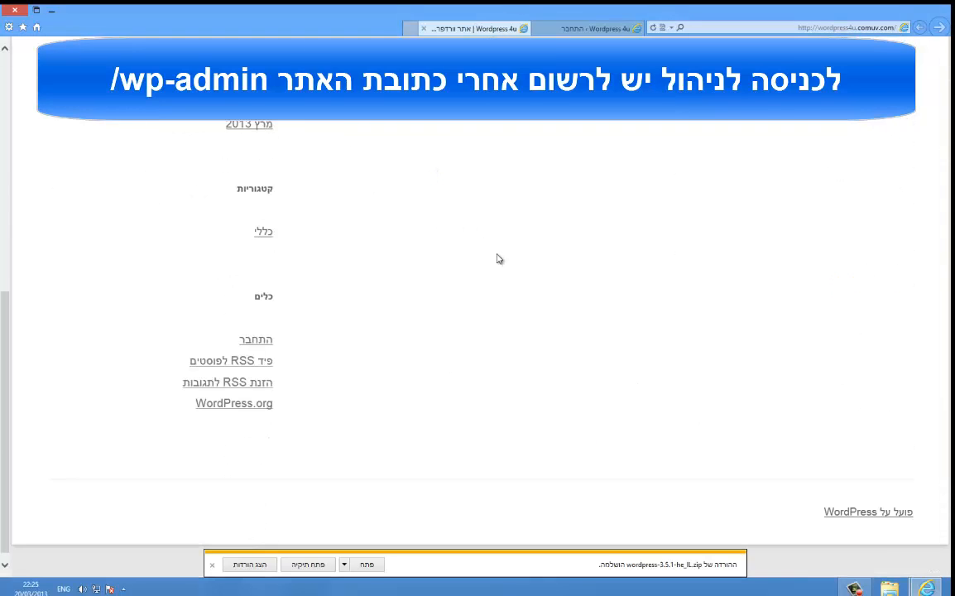
{"action": "scroll", "coordinate": [490, 267], "scroll_direction": "up", "scroll_amount": 1}
{"action": "scroll", "coordinate": [490, 266], "scroll_direction": "up", "scroll_amount": 5}
{"action": "scroll", "coordinate": [490, 266], "scroll_direction": "down", "scroll_amount": 4}
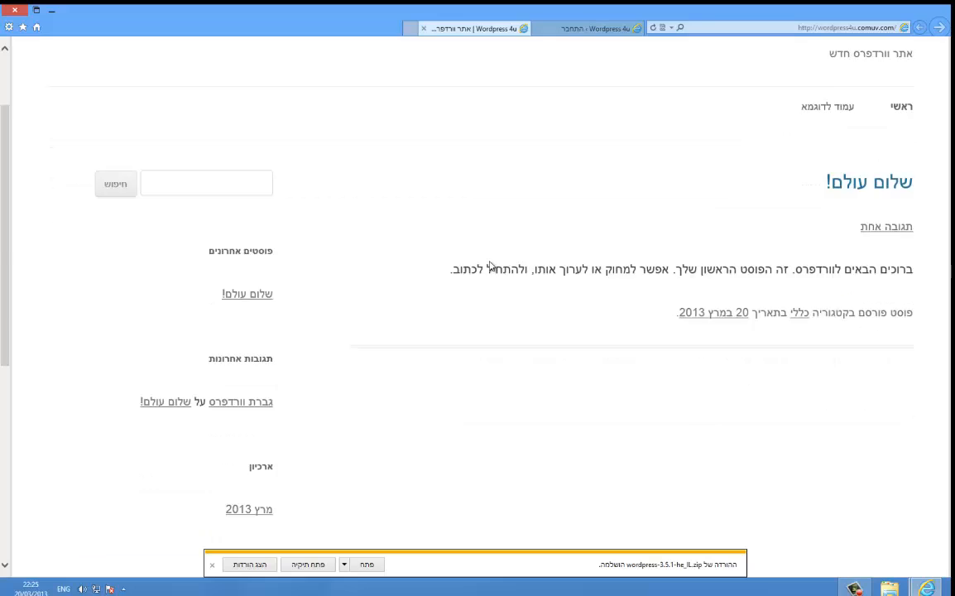
{"action": "scroll", "coordinate": [504, 182], "scroll_direction": "up", "scroll_amount": 4}
{"action": "middle_click", "coordinate": [457, 31]}
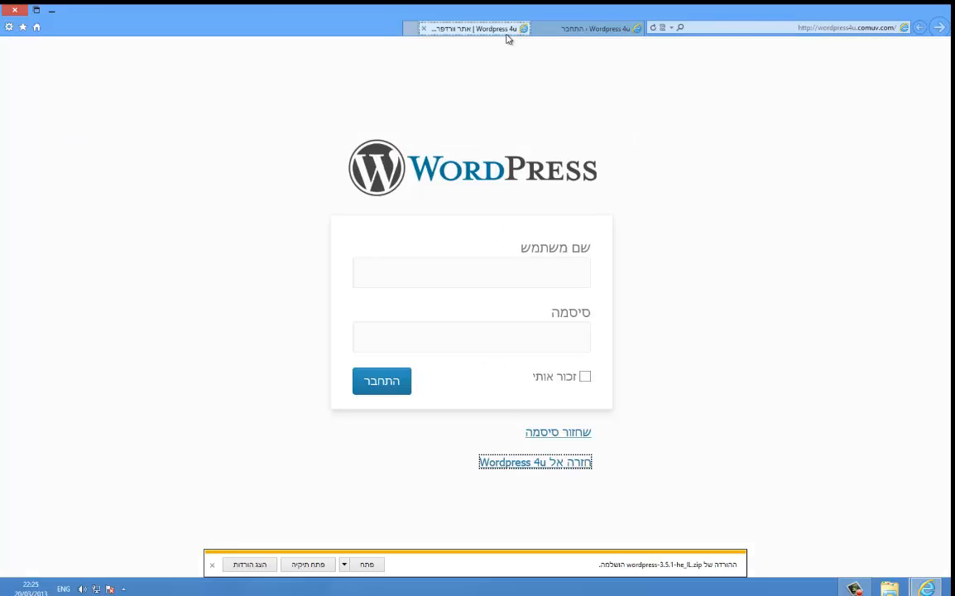
Step: Log in as admin with the site password
{"action": "type", "text": "admin"}
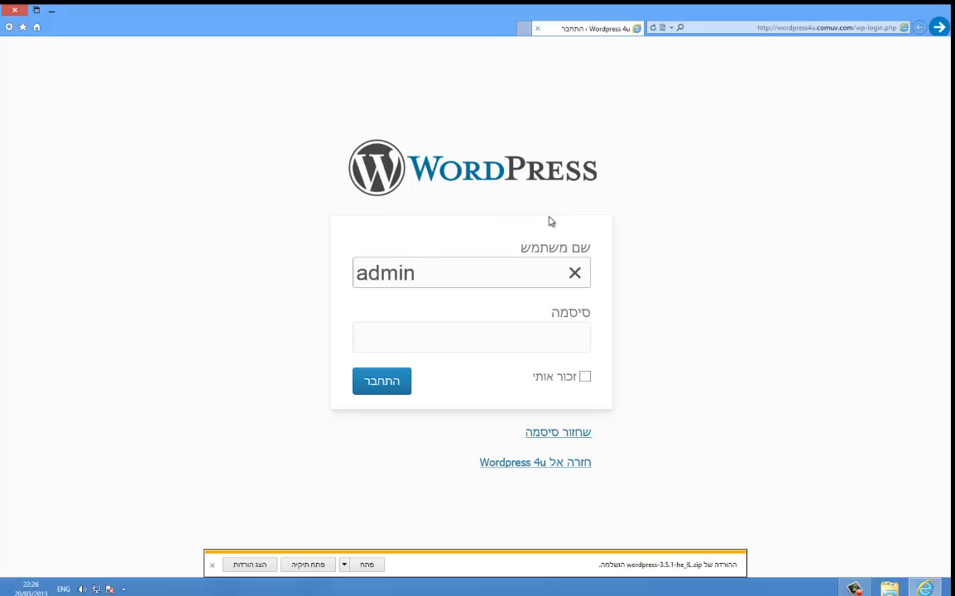
{"action": "key", "text": "Tab"}
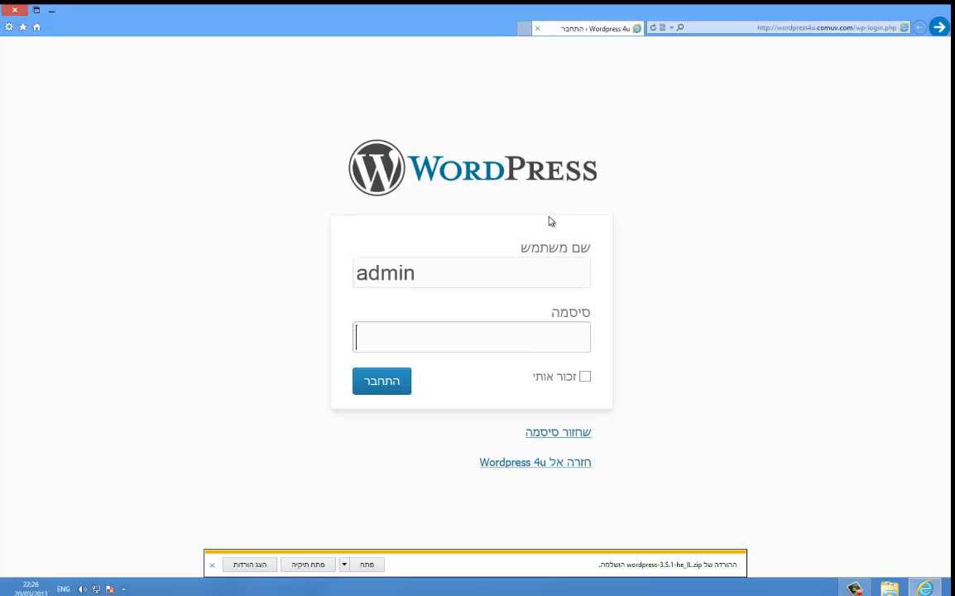
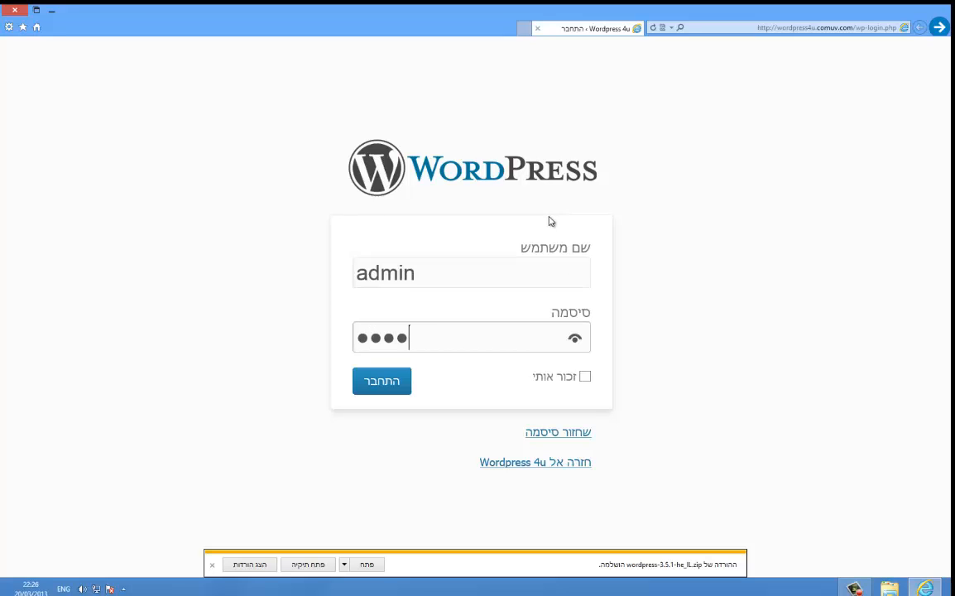
{"action": "key", "text": "Return"}
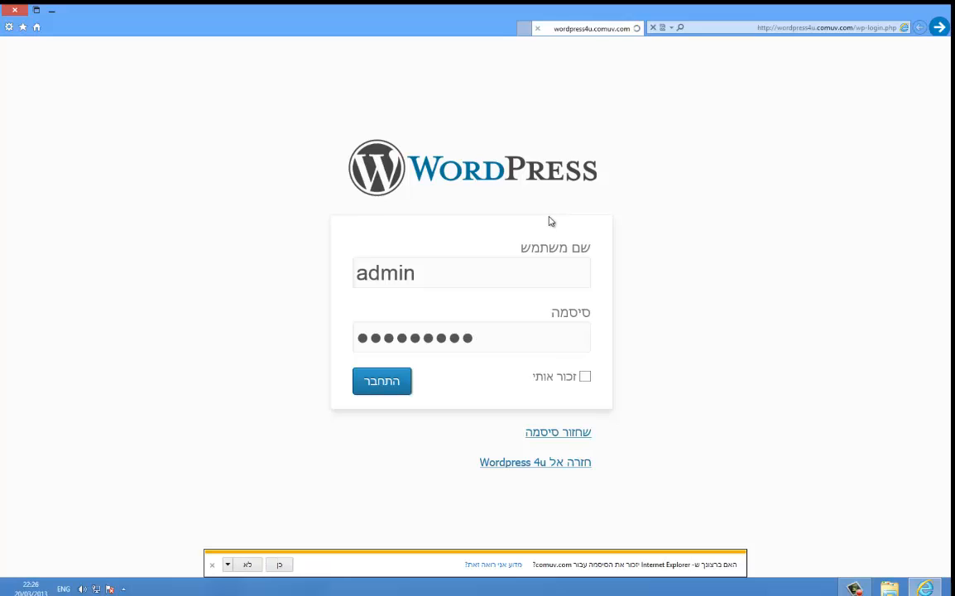